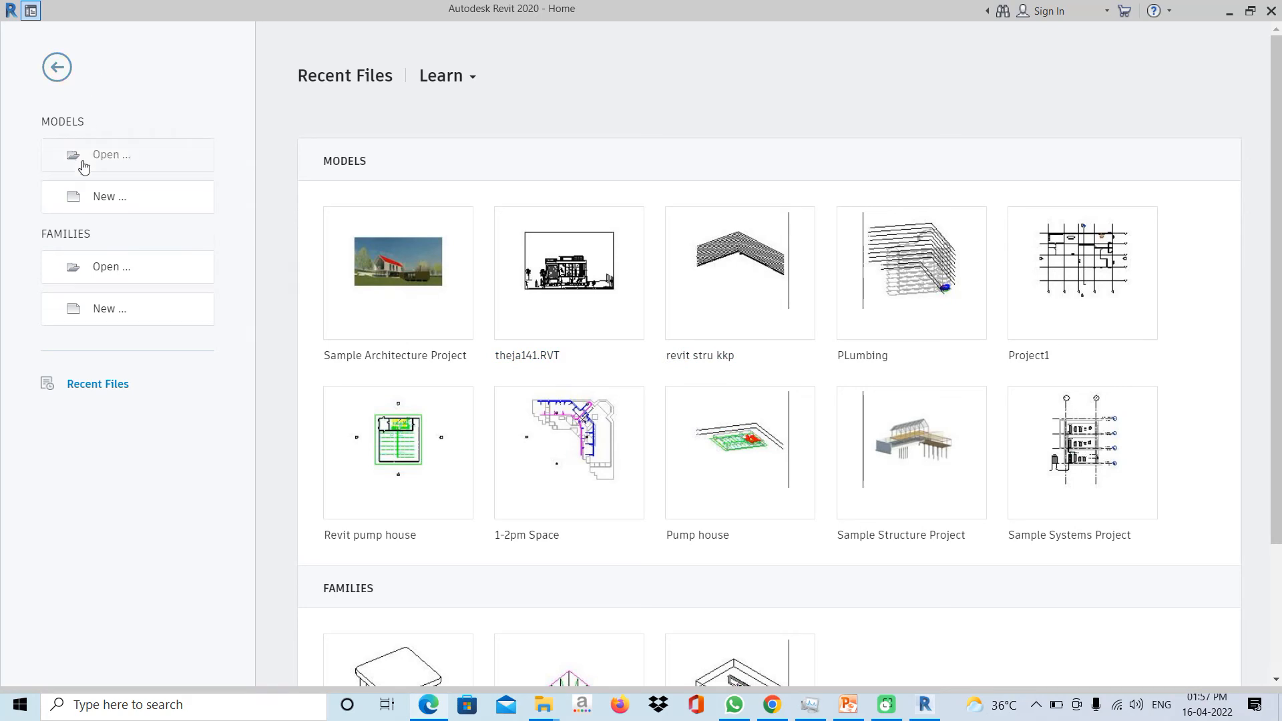
{"action": "left_click", "coordinate": [119, 163]}
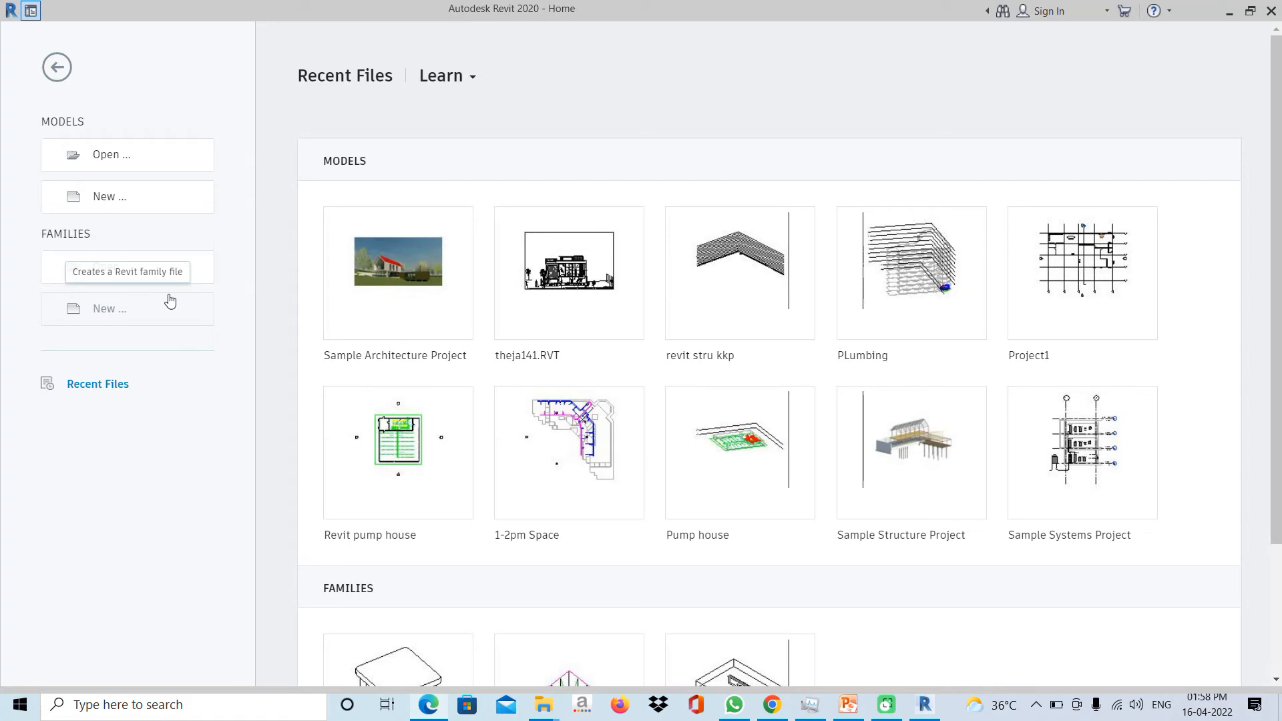
{"action": "scroll", "coordinate": [509, 591], "scroll_direction": "down", "scroll_amount": 3}
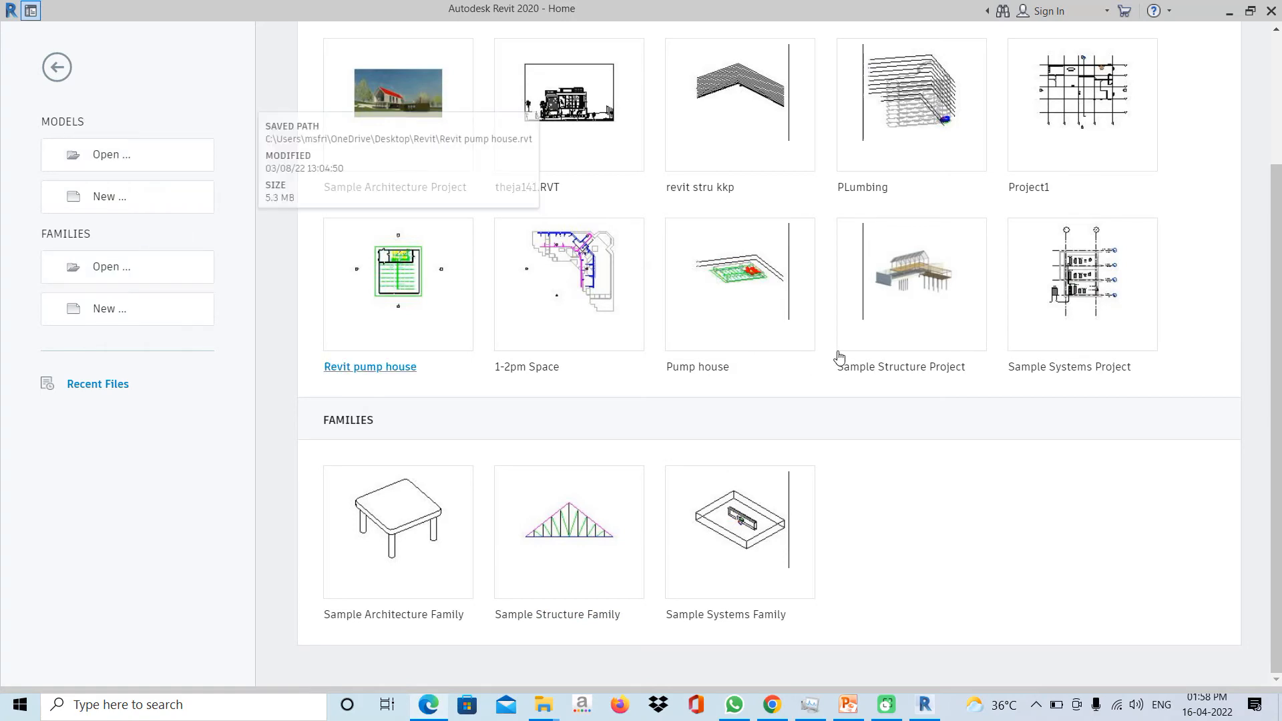
{"action": "scroll", "coordinate": [742, 203], "scroll_direction": "up", "scroll_amount": 3}
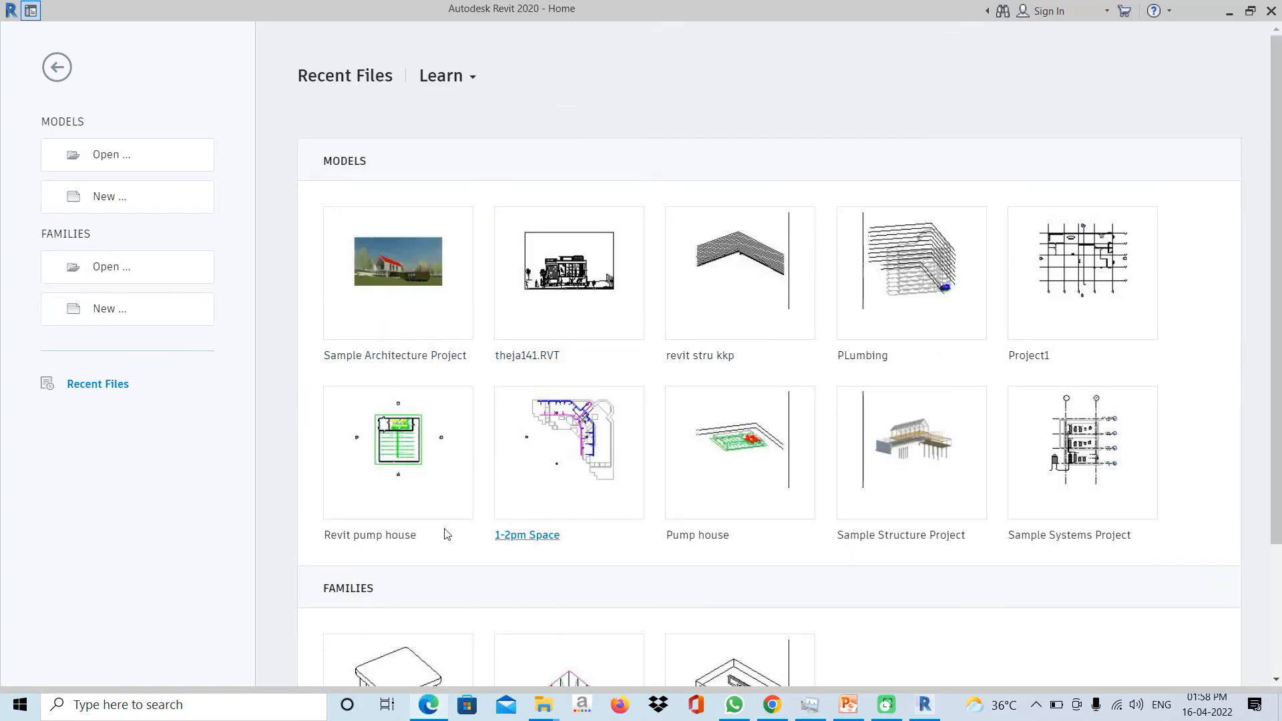
{"action": "scroll", "coordinate": [468, 434], "scroll_direction": "down", "scroll_amount": 3}
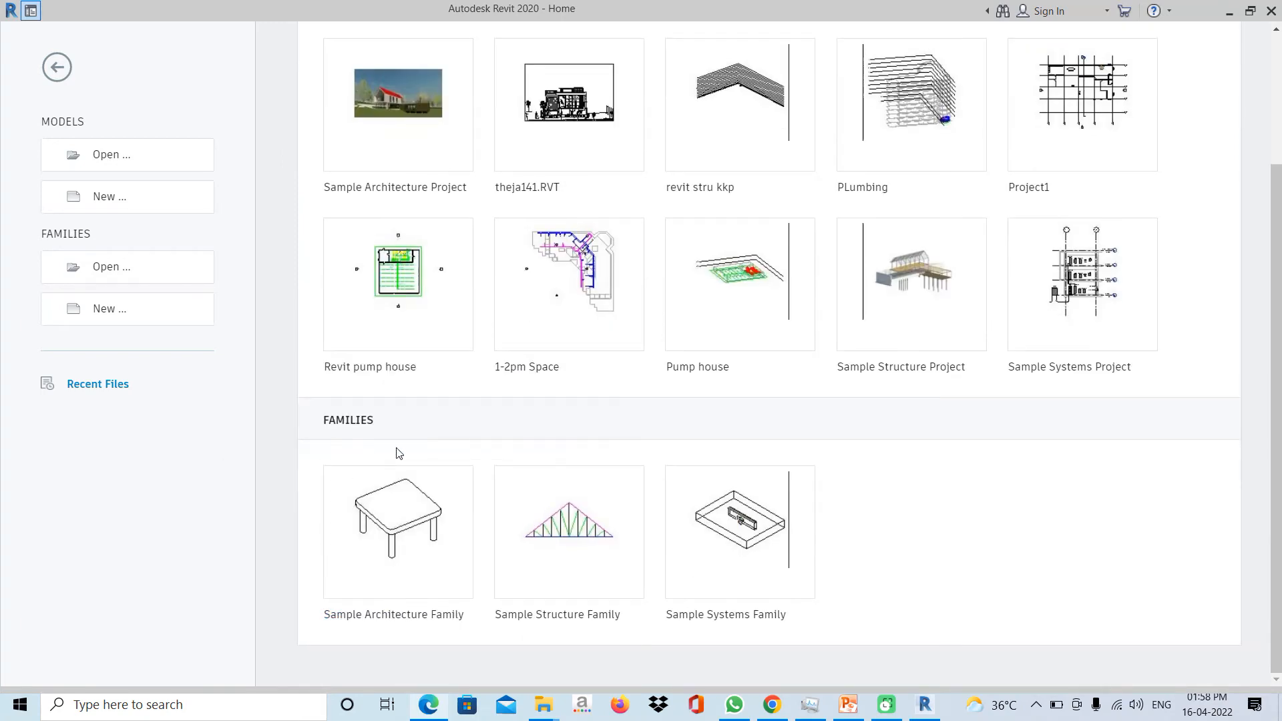
- Create a new project from the default.rte template in the US Imperial templates folder
{"action": "left_click", "coordinate": [178, 198]}
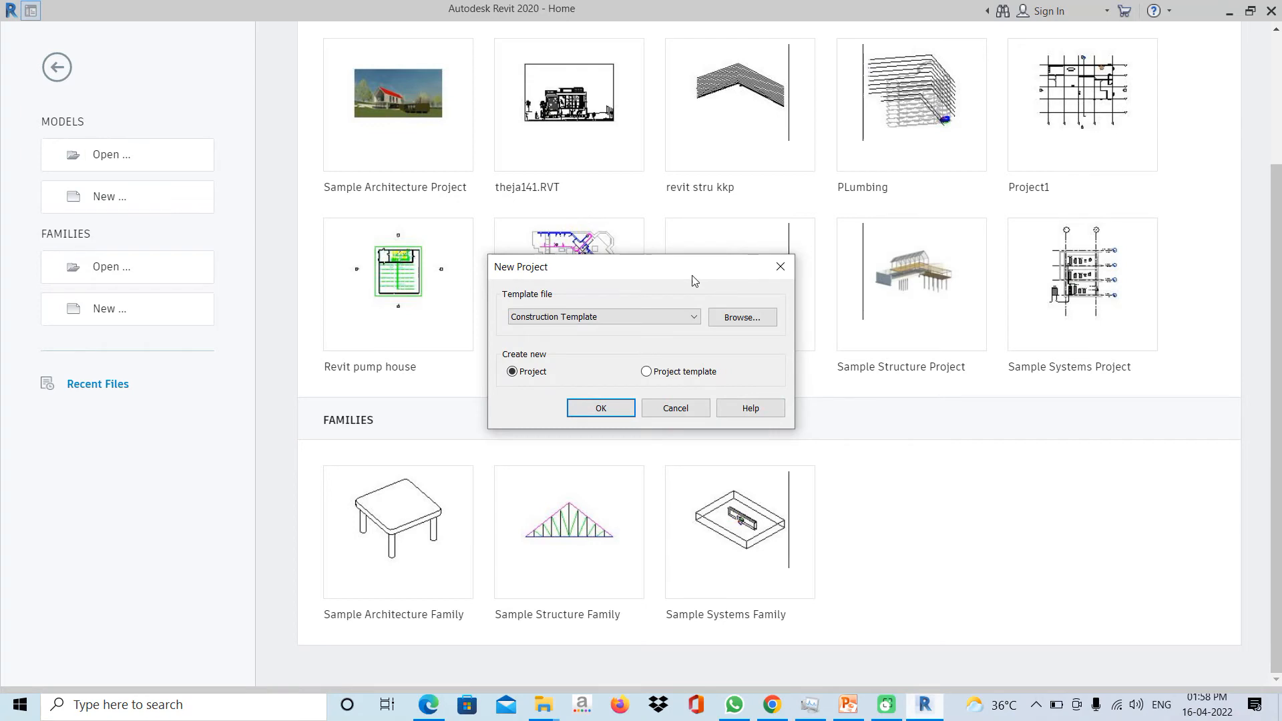
{"action": "left_click_drag", "start_coordinate": [652, 262], "coordinate": [634, 198]}
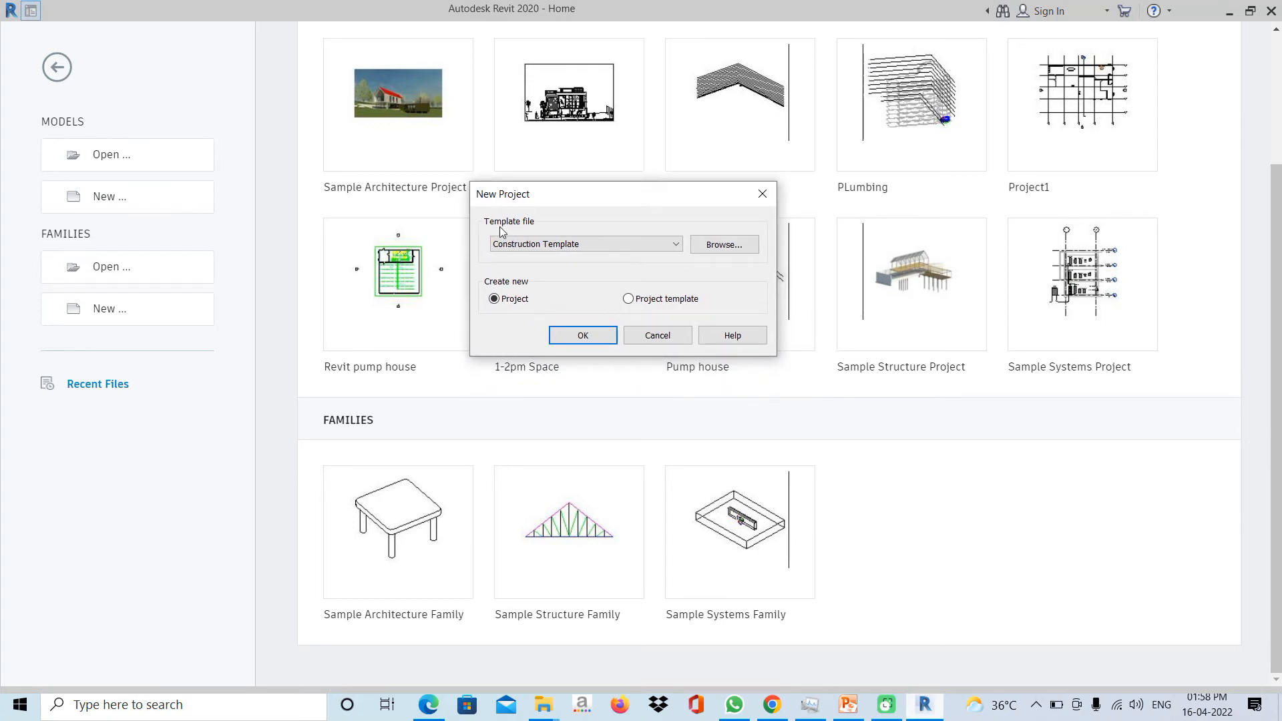
{"action": "left_click", "coordinate": [675, 244]}
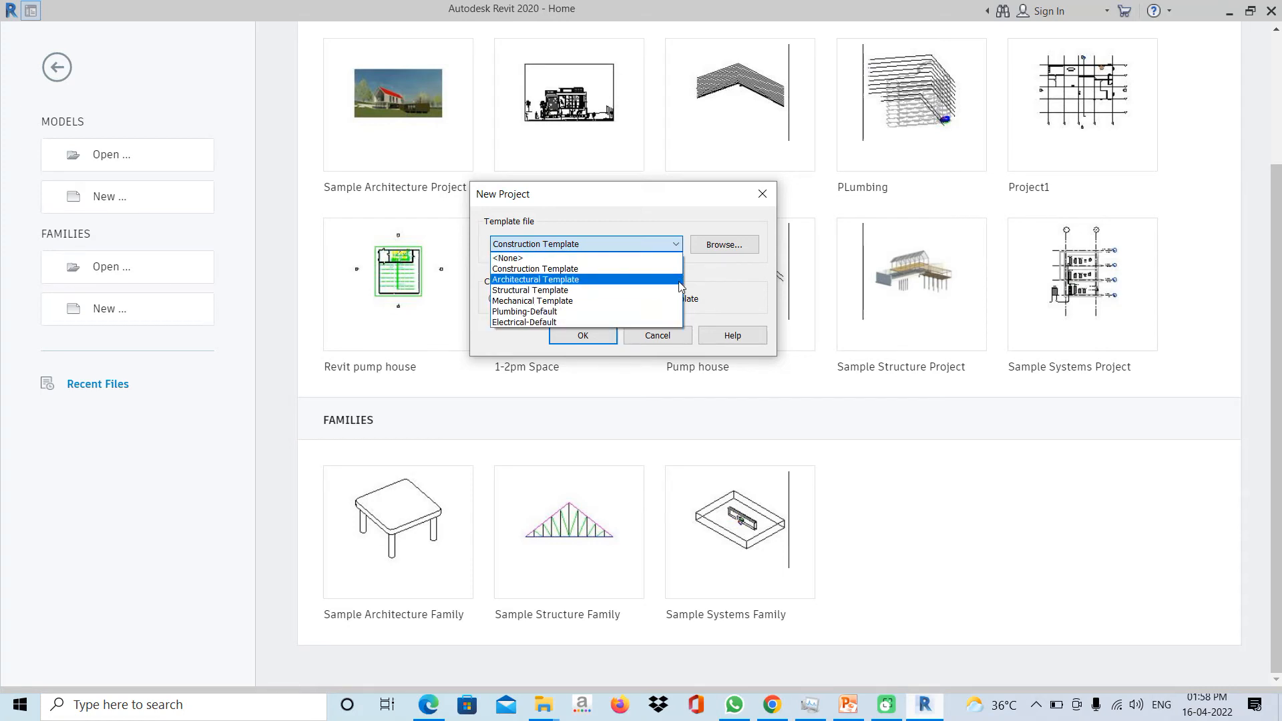
{"action": "left_click", "coordinate": [752, 278]}
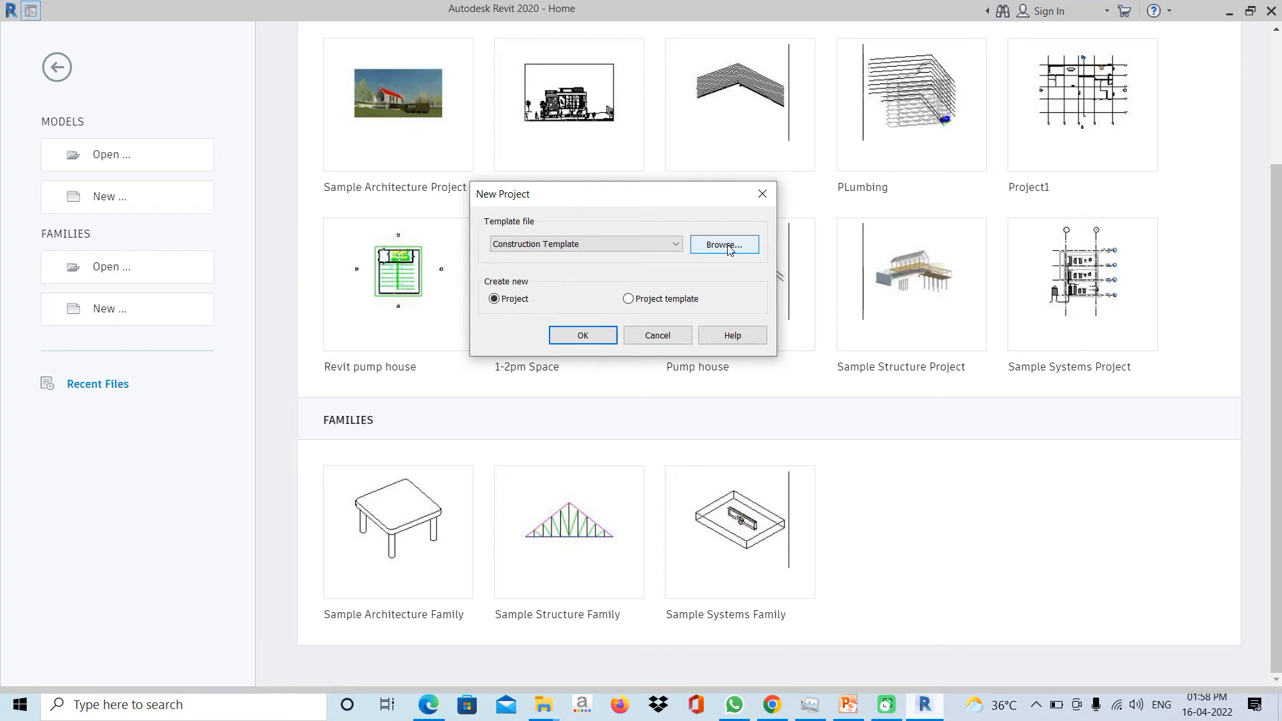
{"action": "left_click", "coordinate": [707, 246]}
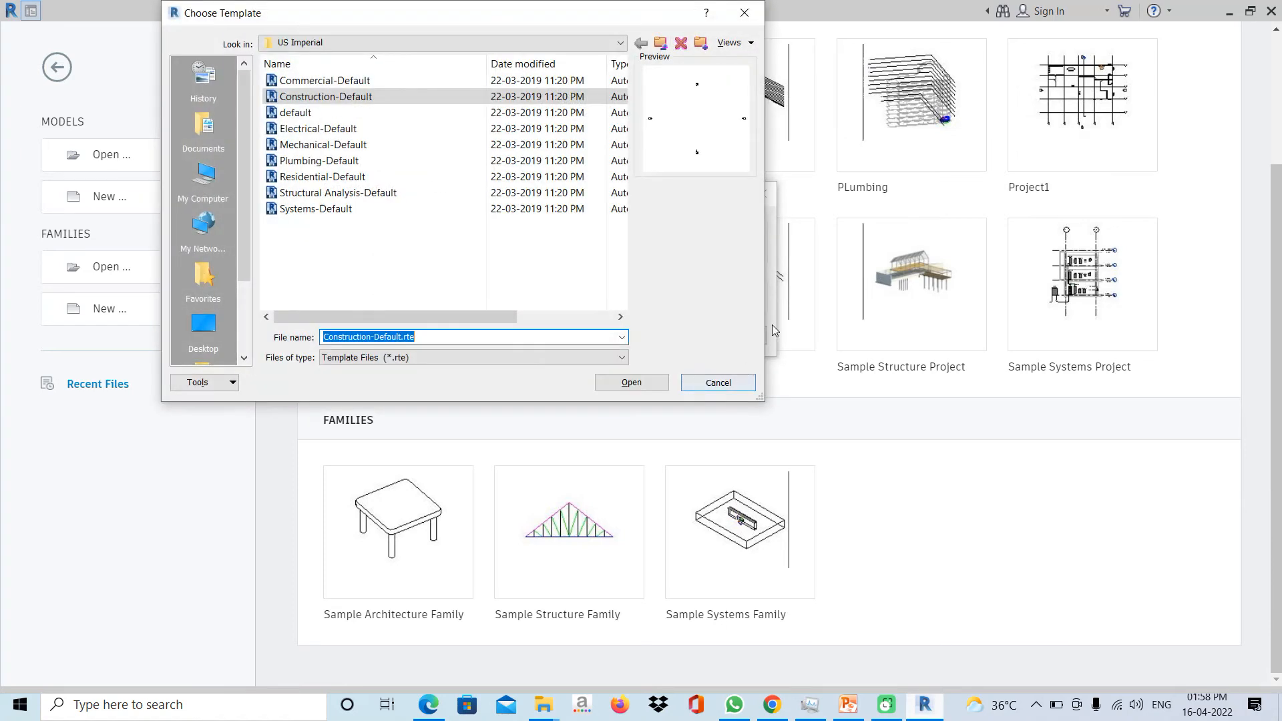
{"action": "left_click", "coordinate": [427, 47]}
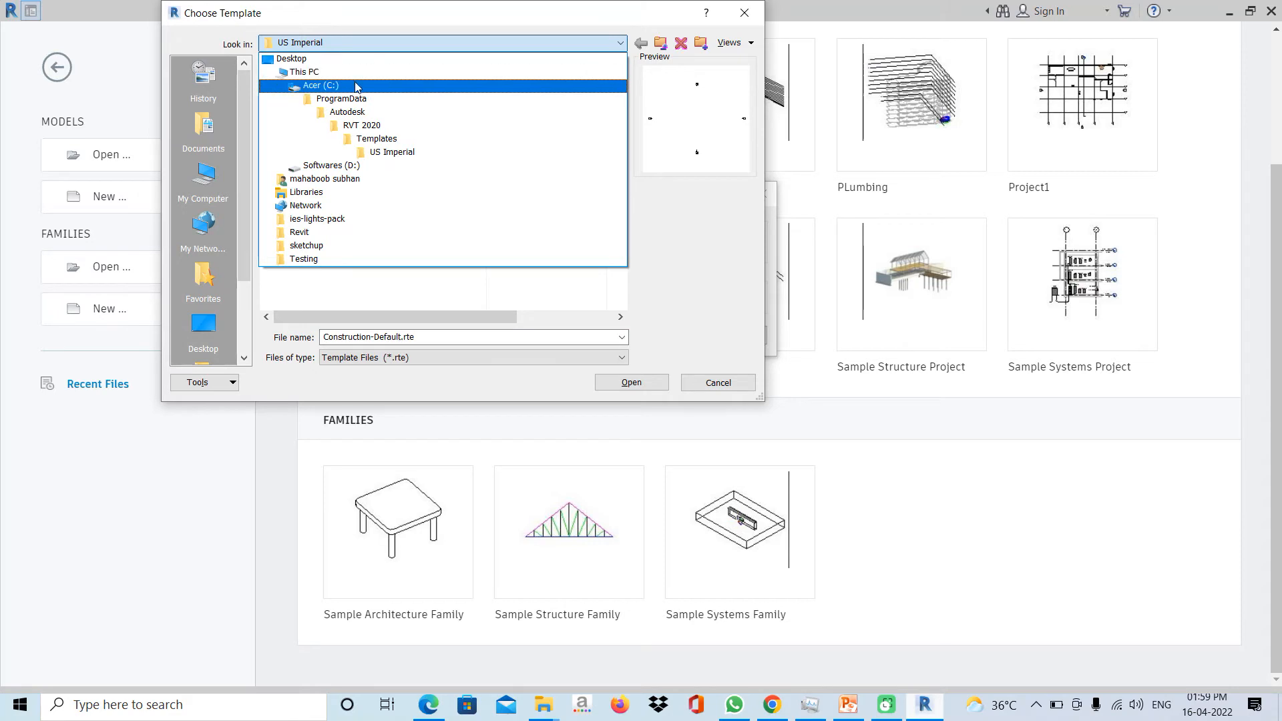
{"action": "left_click", "coordinate": [409, 144]}
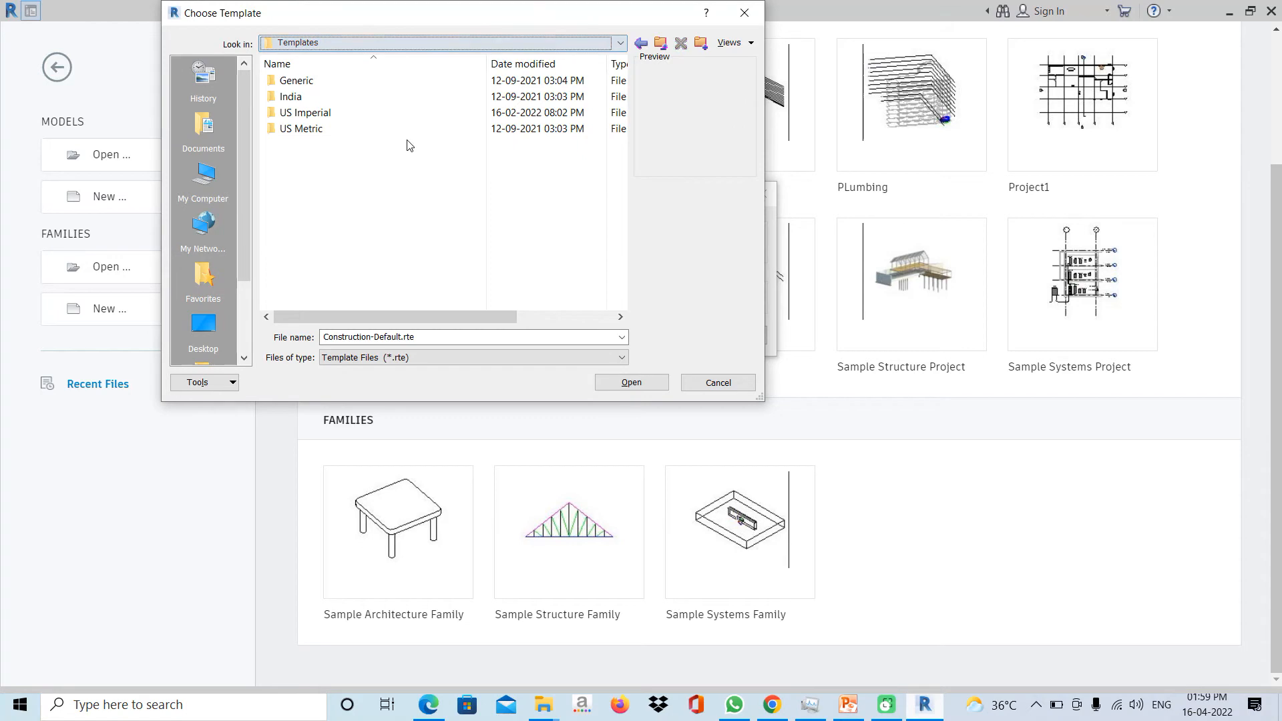
{"action": "double_click", "coordinate": [361, 117]}
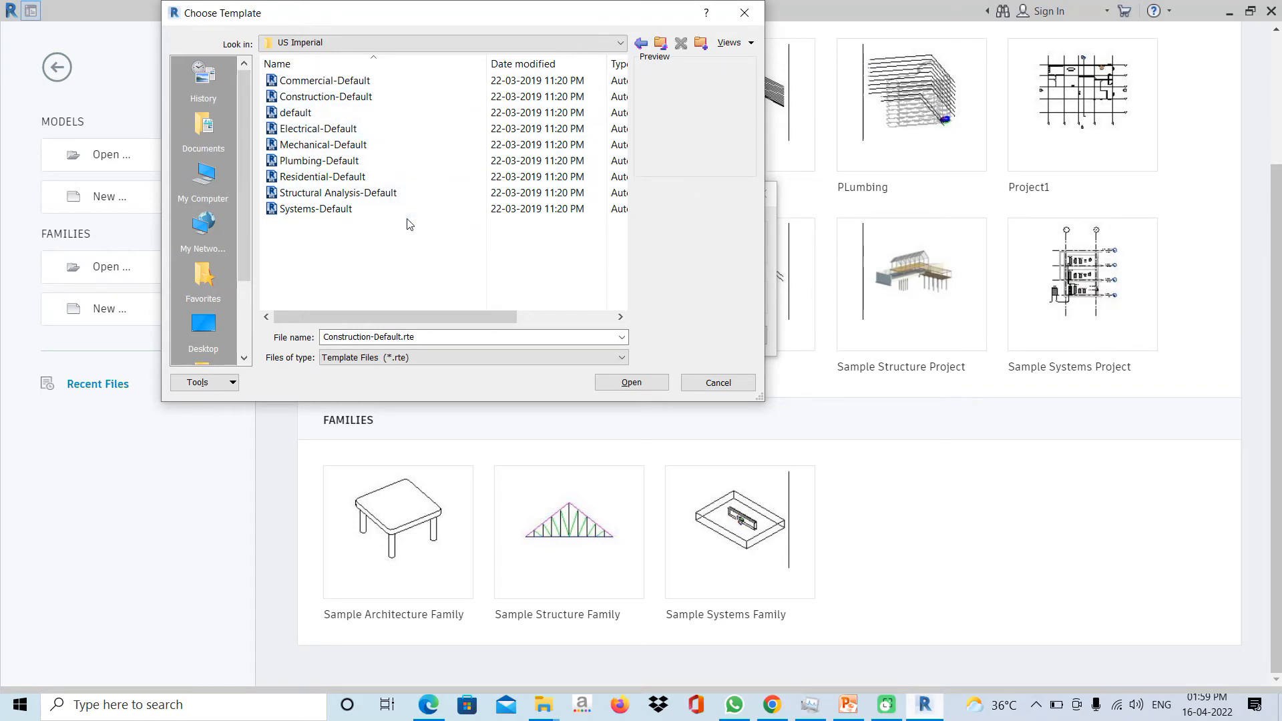
{"action": "left_click", "coordinate": [324, 115]}
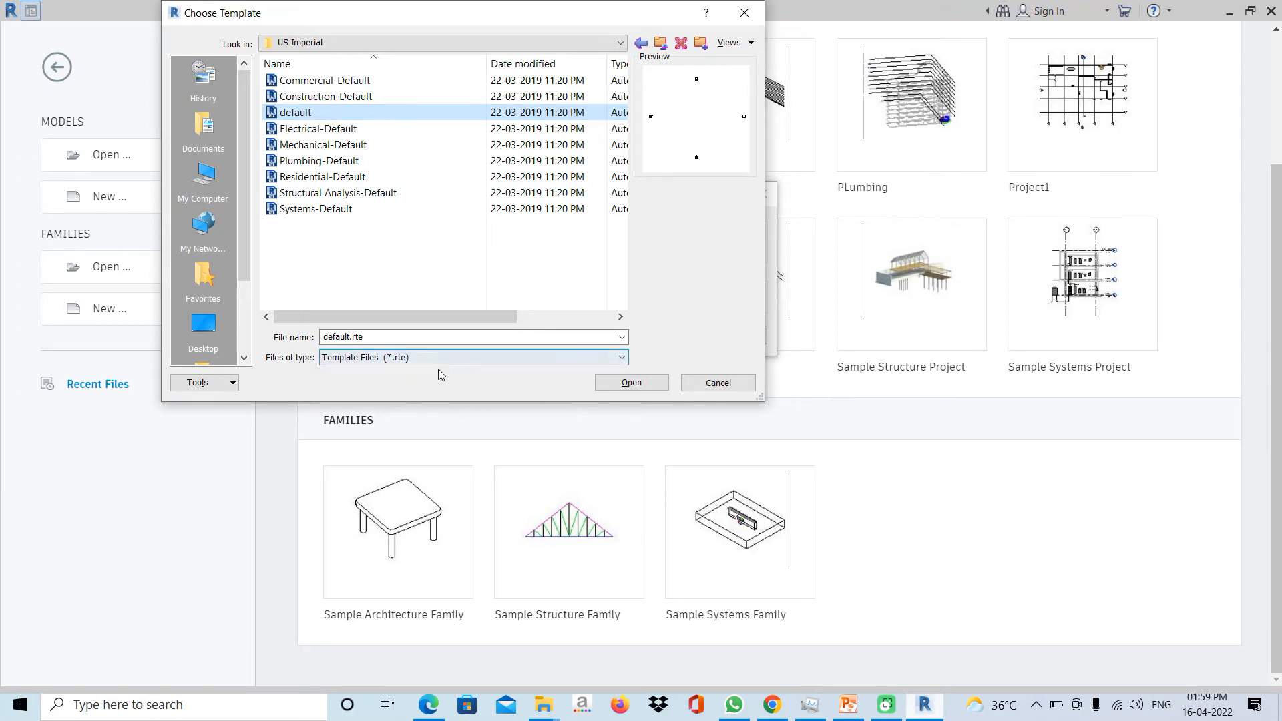
{"action": "left_click", "coordinate": [651, 384]}
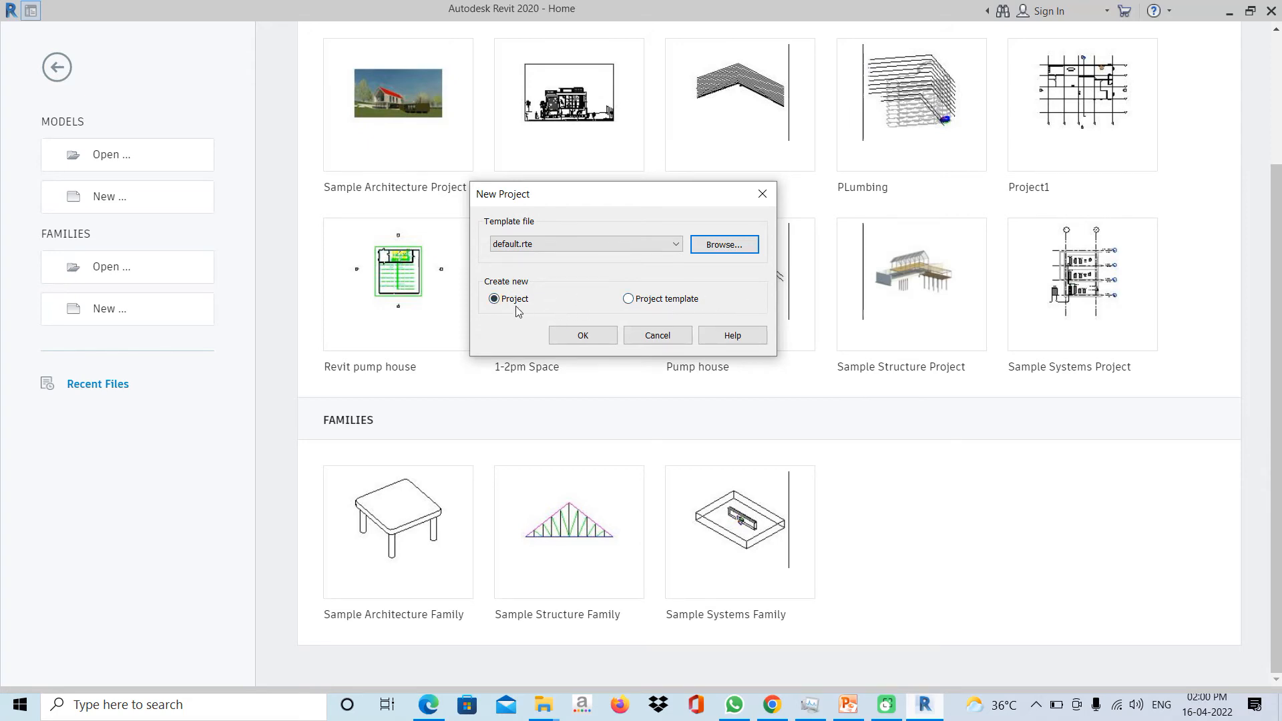
{"action": "left_click", "coordinate": [583, 336]}
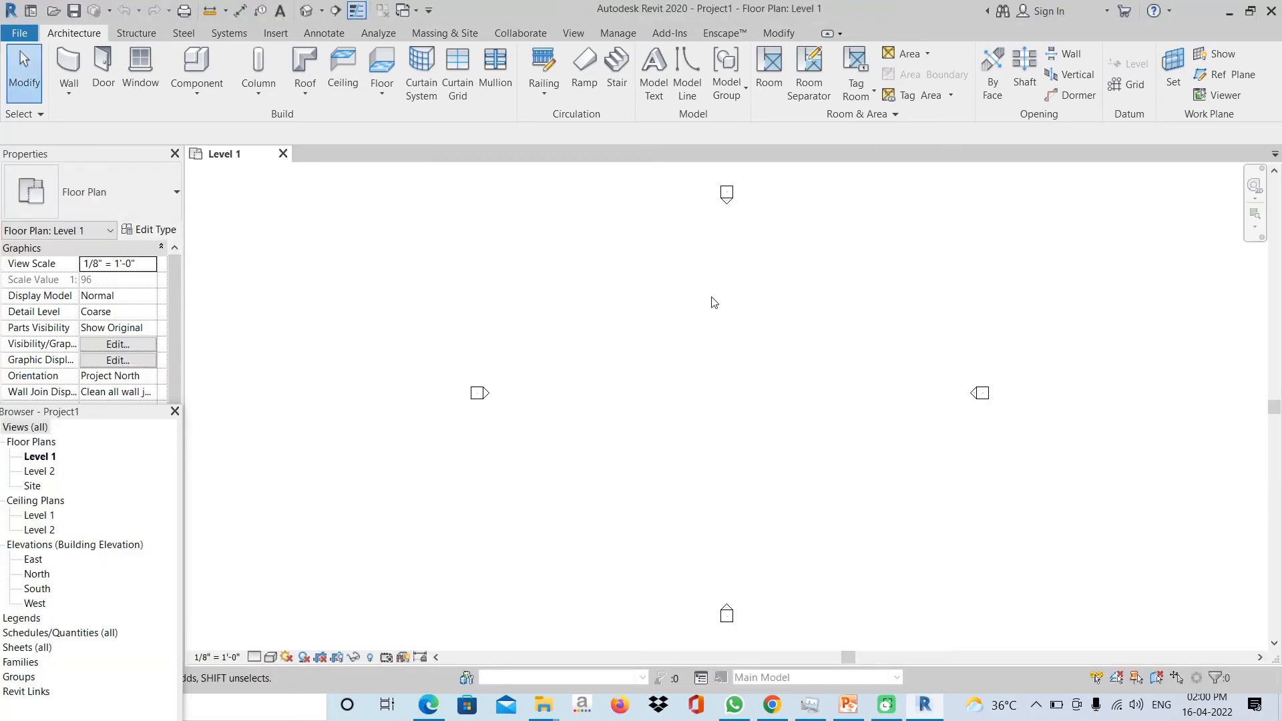
- Dock the Project Browser on the opposite side of the drawing area from the Properties palette
{"action": "scroll", "coordinate": [795, 363], "scroll_direction": "down", "scroll_amount": 1}
{"action": "mouse_move", "coordinate": [135, 421]}
{"action": "left_mouse_down"}
{"action": "mouse_move", "coordinate": [981, 227]}
{"action": "mouse_move", "coordinate": [1169, 220]}
{"action": "mouse_move", "coordinate": [1180, 184]}
{"action": "left_mouse_up"}
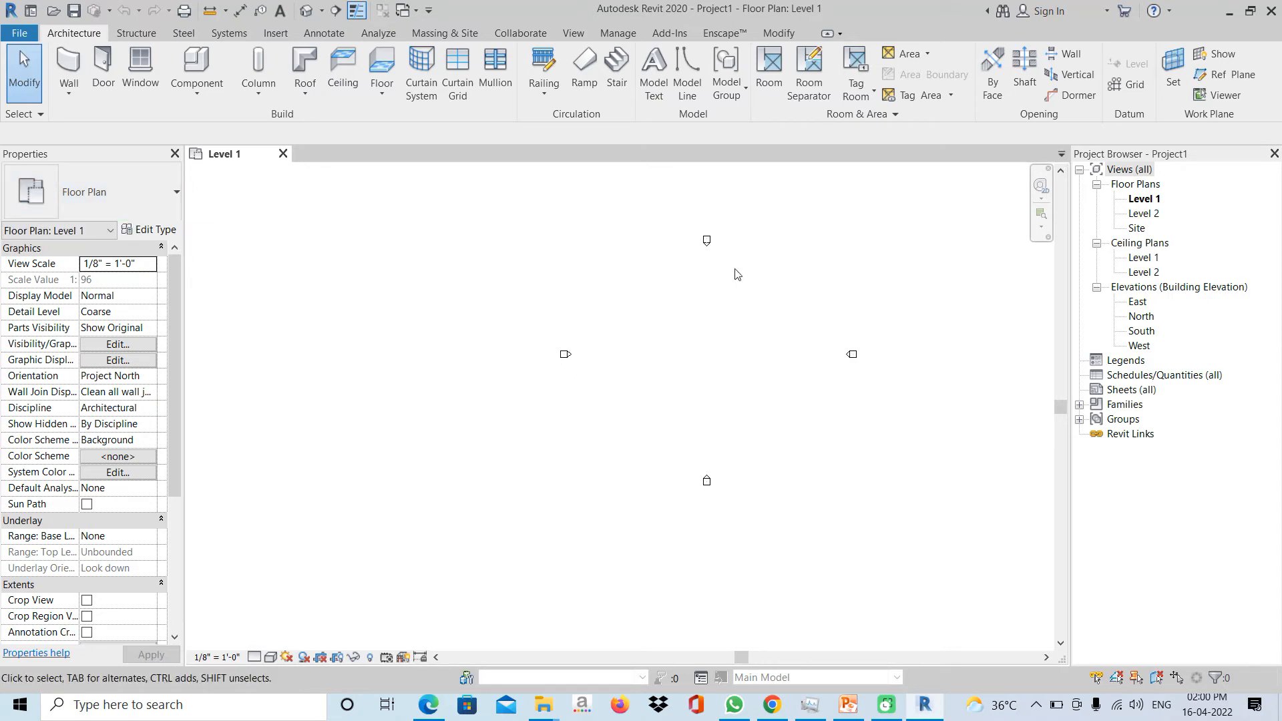
{"action": "scroll", "coordinate": [718, 339], "scroll_direction": "up", "scroll_amount": 2}
{"action": "middle_click_drag", "start_coordinate": [793, 352], "coordinate": [767, 366]}
{"action": "scroll", "coordinate": [119, 459], "scroll_direction": "down", "scroll_amount": 1}
- Examine the Level 1 floor plan's view properties and its type properties without changing them
{"action": "scroll", "coordinate": [119, 460], "scroll_direction": "down", "scroll_amount": 5}
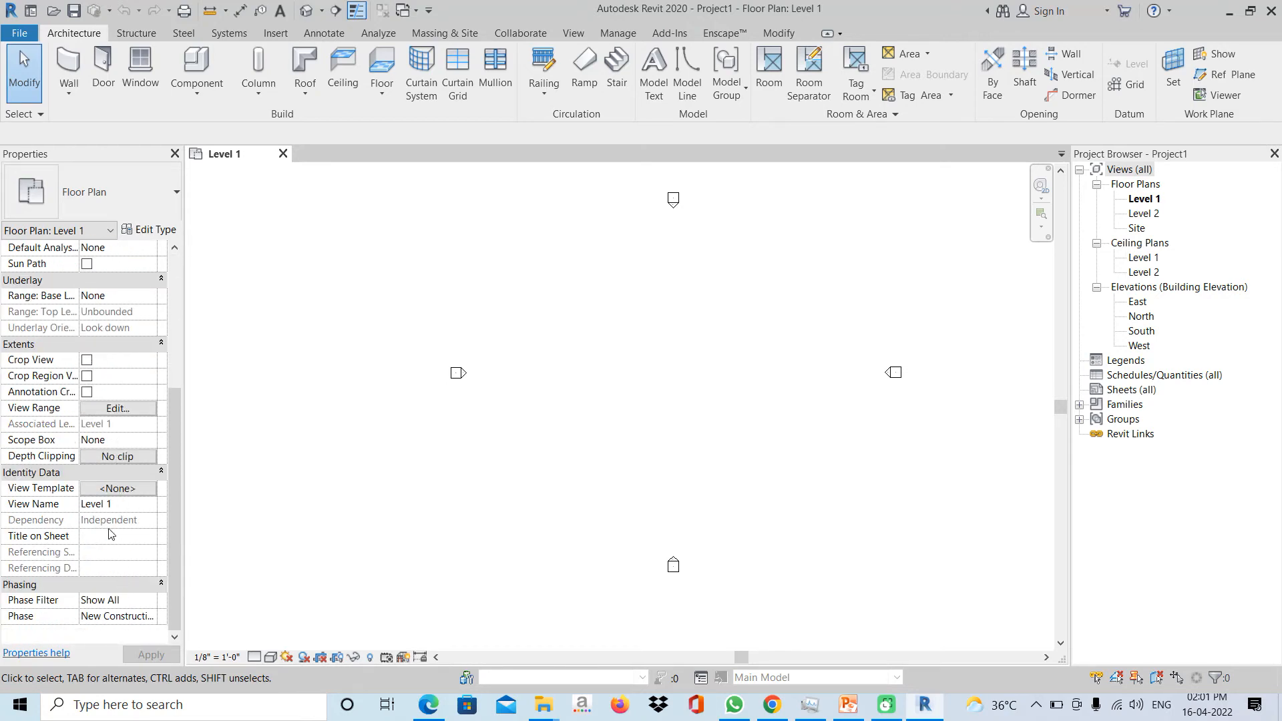
{"action": "scroll", "coordinate": [99, 487], "scroll_direction": "up", "scroll_amount": 1}
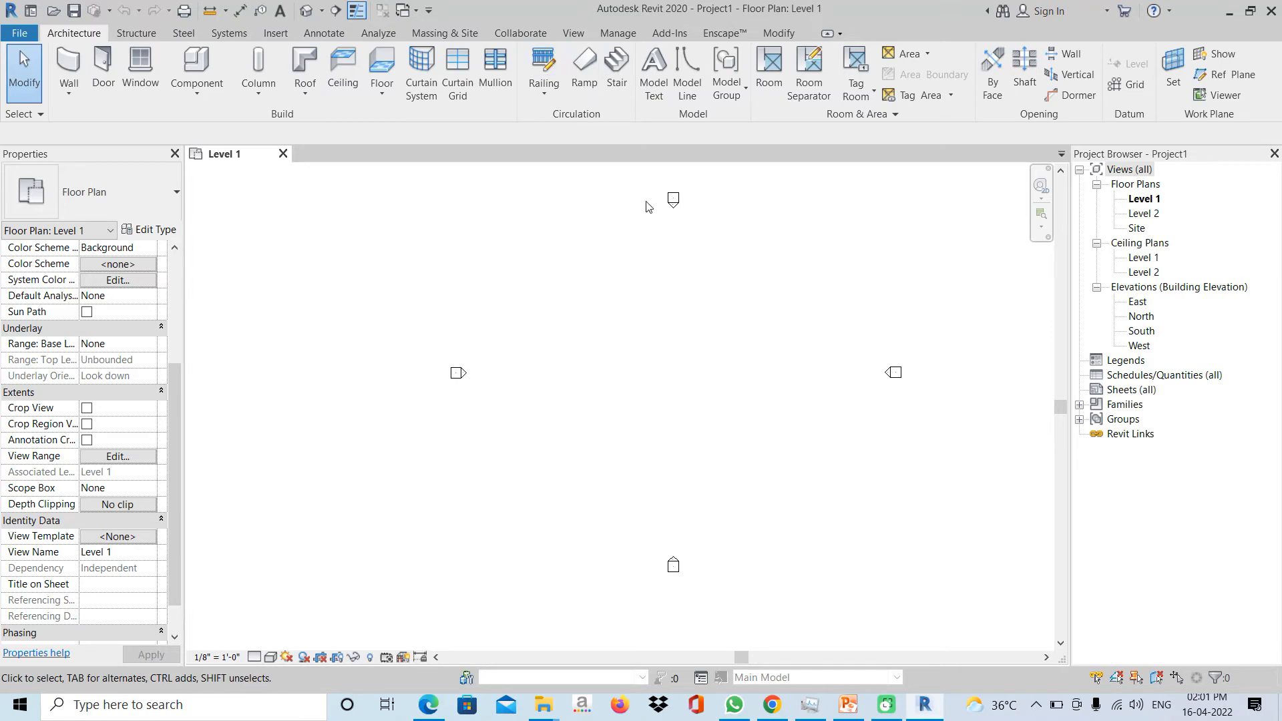
{"action": "scroll", "coordinate": [69, 300], "scroll_direction": "up", "scroll_amount": 4}
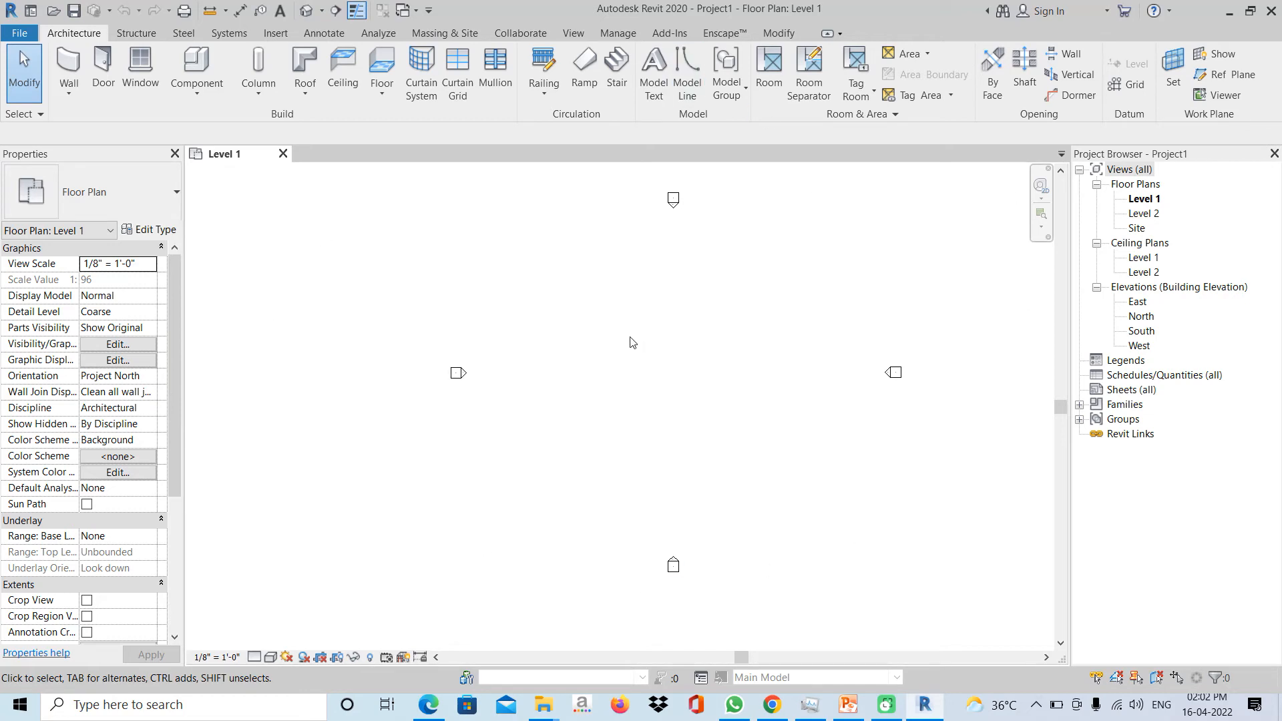
{"action": "left_click", "coordinate": [151, 230]}
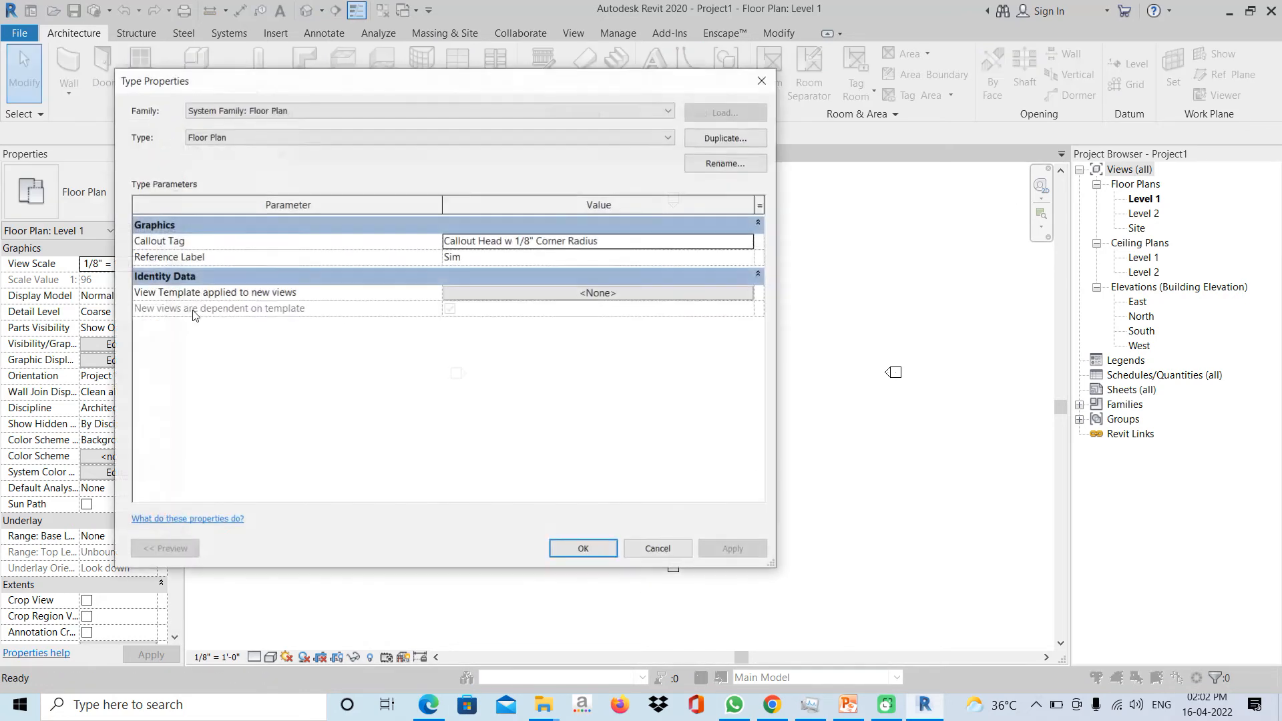
{"action": "left_click", "coordinate": [761, 81]}
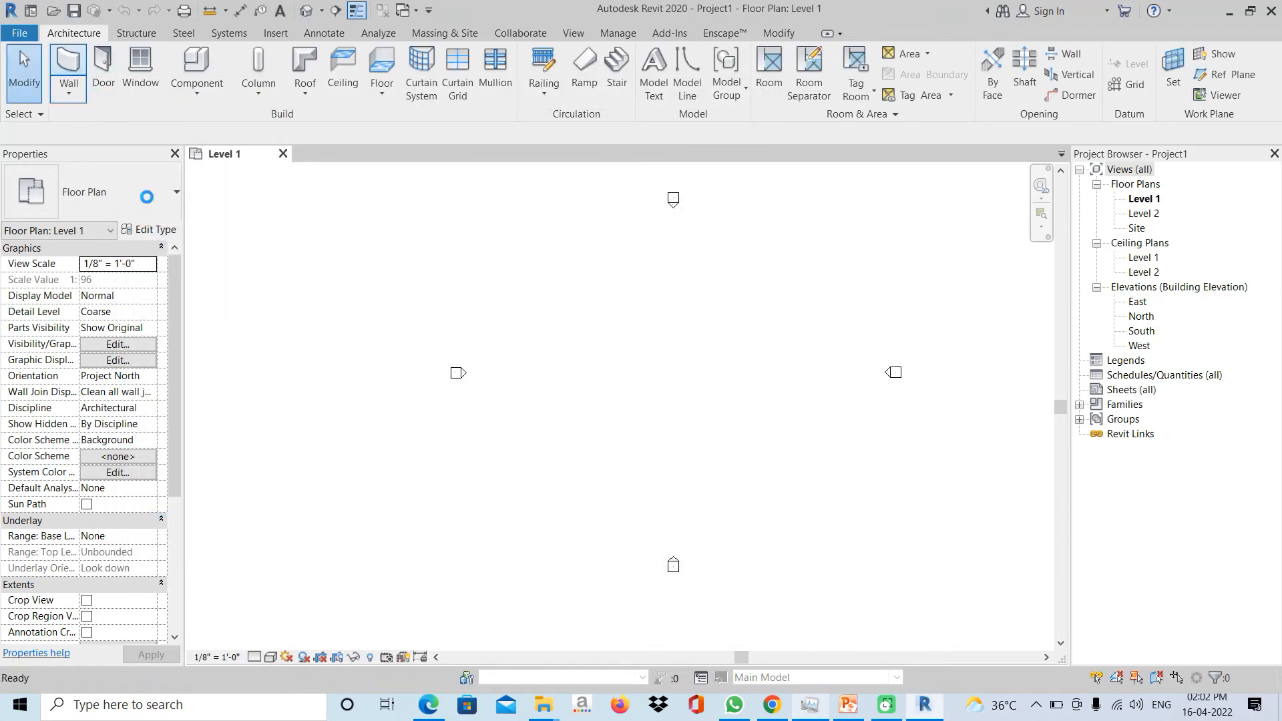
- Draw two connected Generic - 8" walls on Level 1: a horizontal one about 112' long and a vertical one down from its right end
{"action": "key", "text": "w"}
{"action": "key", "text": "a"}
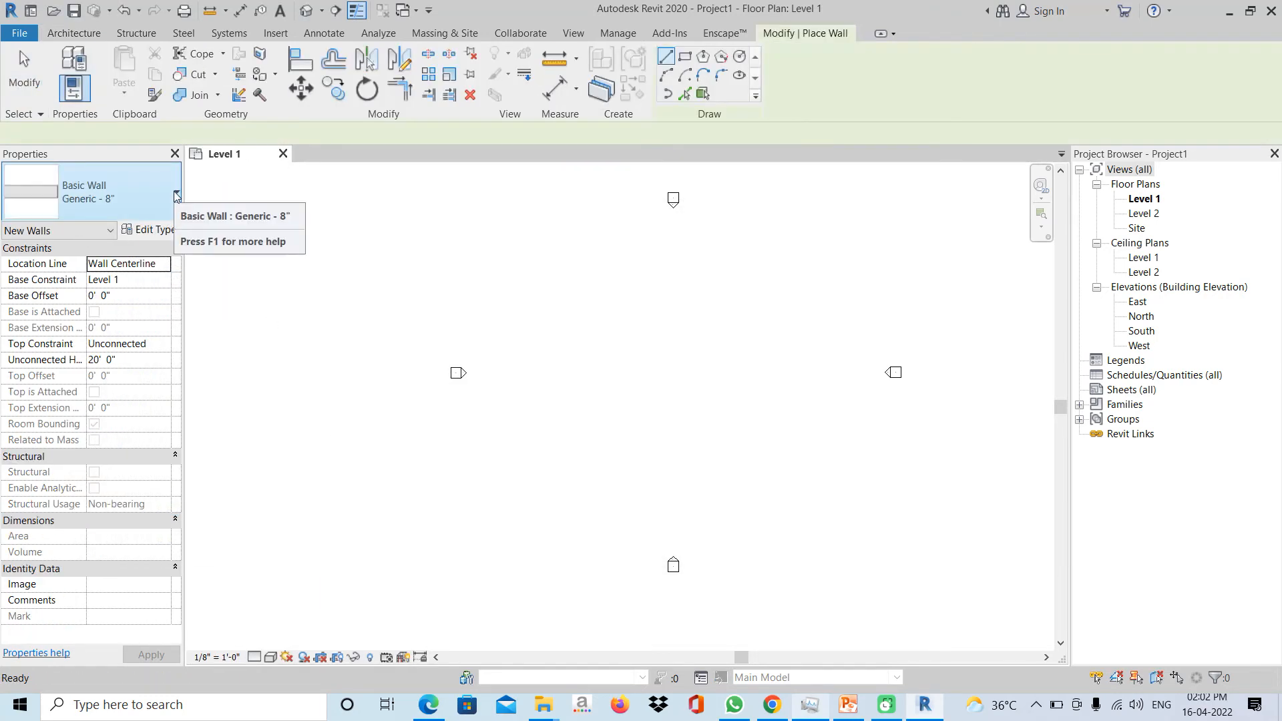
{"action": "left_click", "coordinate": [177, 194]}
{"action": "scroll", "coordinate": [100, 454], "scroll_direction": "down", "scroll_amount": 1}
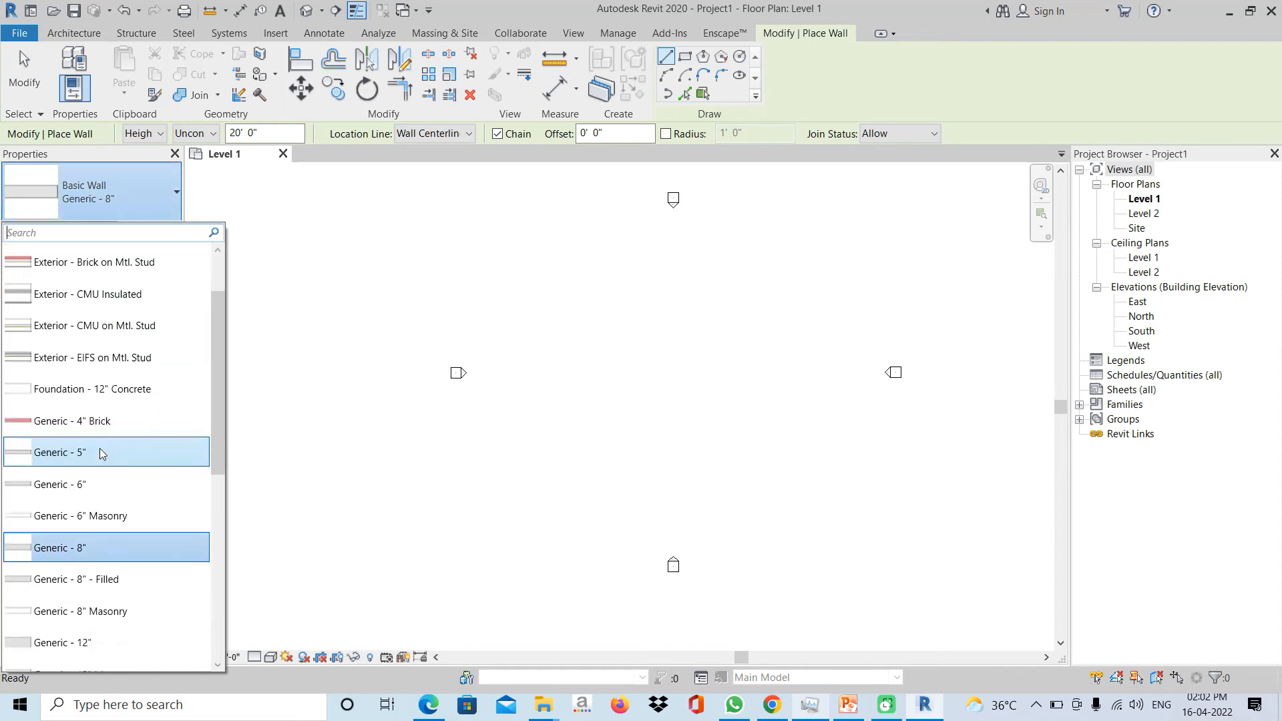
{"action": "scroll", "coordinate": [100, 454], "scroll_direction": "down", "scroll_amount": 5}
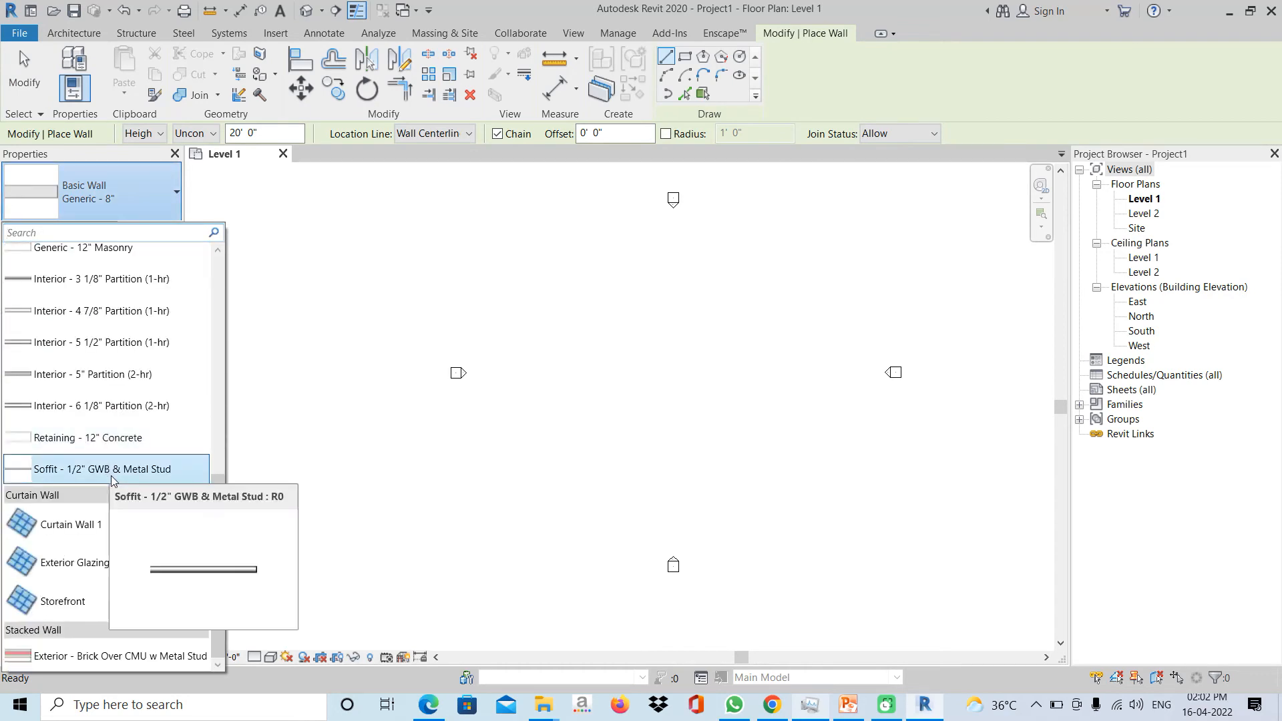
{"action": "scroll", "coordinate": [111, 479], "scroll_direction": "up", "scroll_amount": 5}
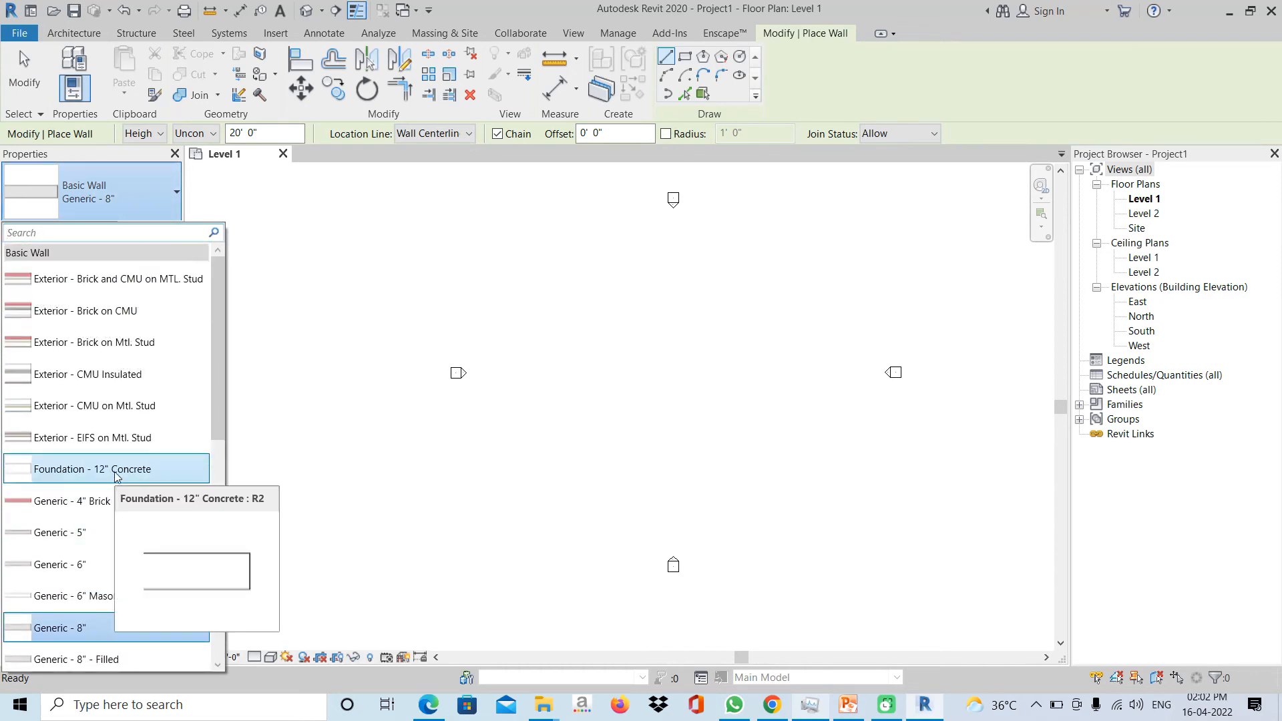
{"action": "left_click", "coordinate": [274, 259]}
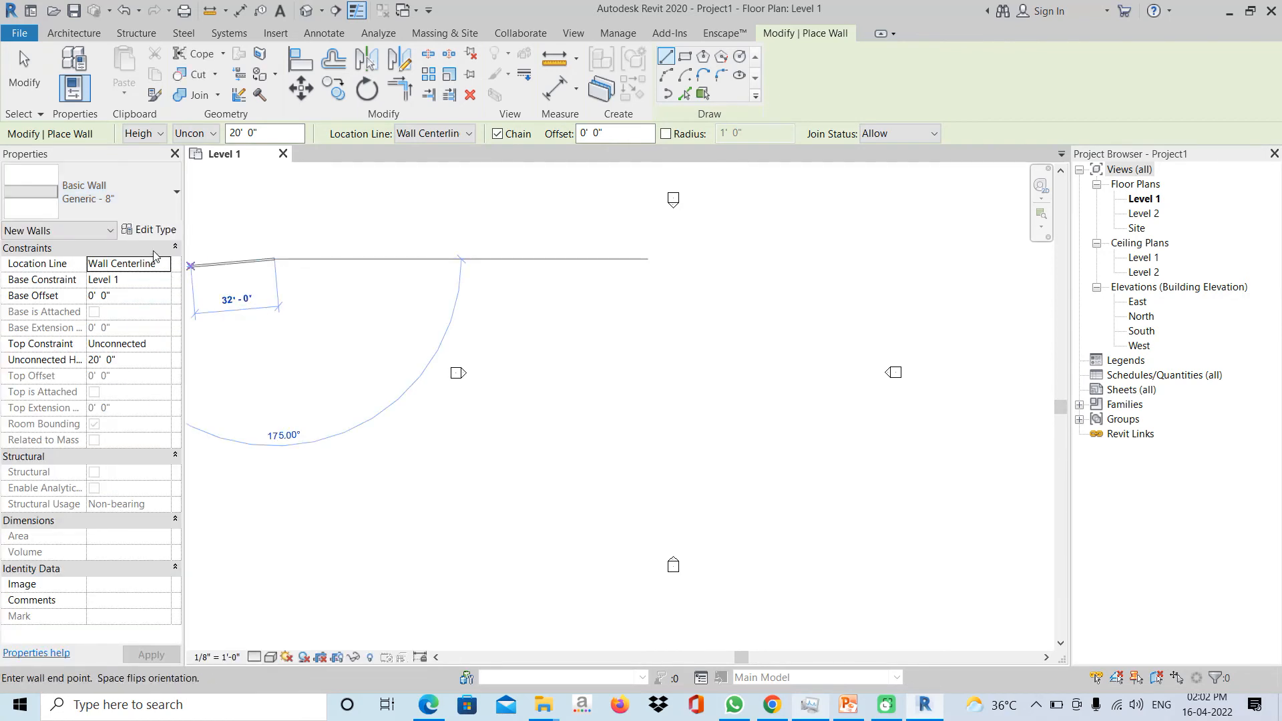
{"action": "left_click", "coordinate": [572, 259]}
{"action": "left_click", "coordinate": [568, 438]}
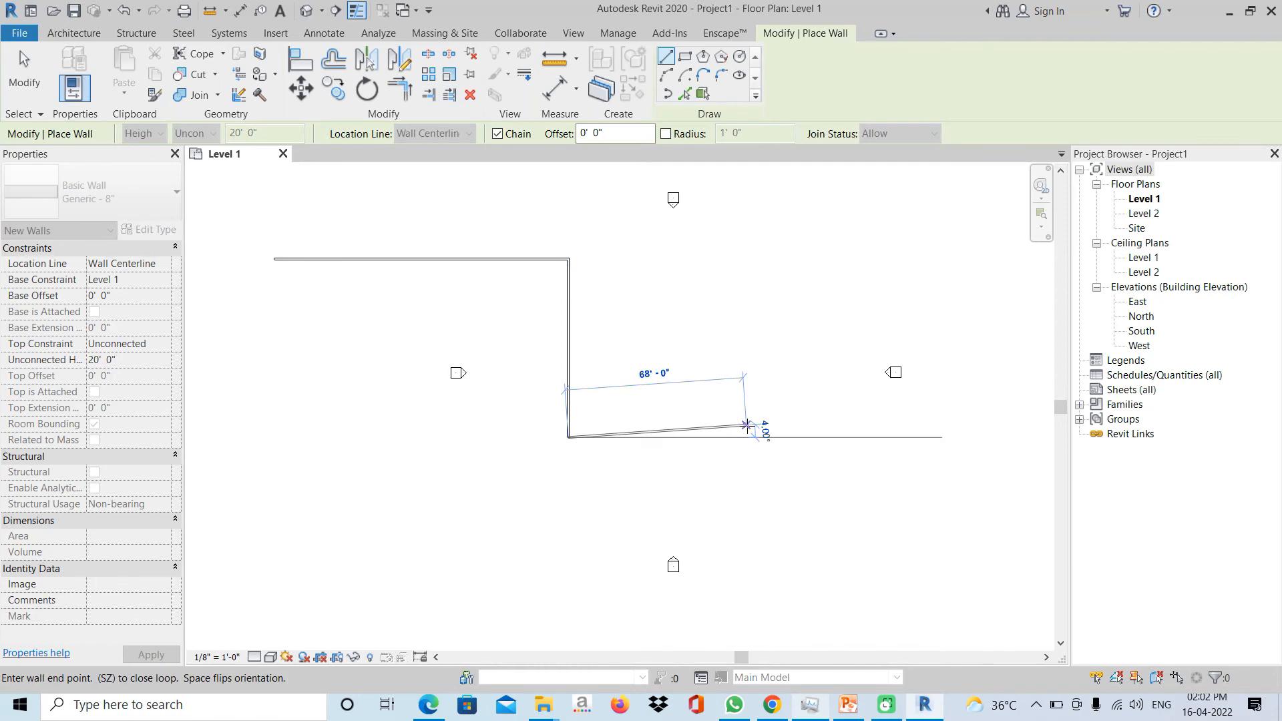
{"action": "key", "text": "Escape"}
{"action": "key", "text": "Escape"}
- Examine the type properties of the horizontal Generic - 8" wall, including its construction, graphics and analytical parameters
{"action": "left_click", "coordinate": [374, 259]}
{"action": "left_click", "coordinate": [150, 230]}
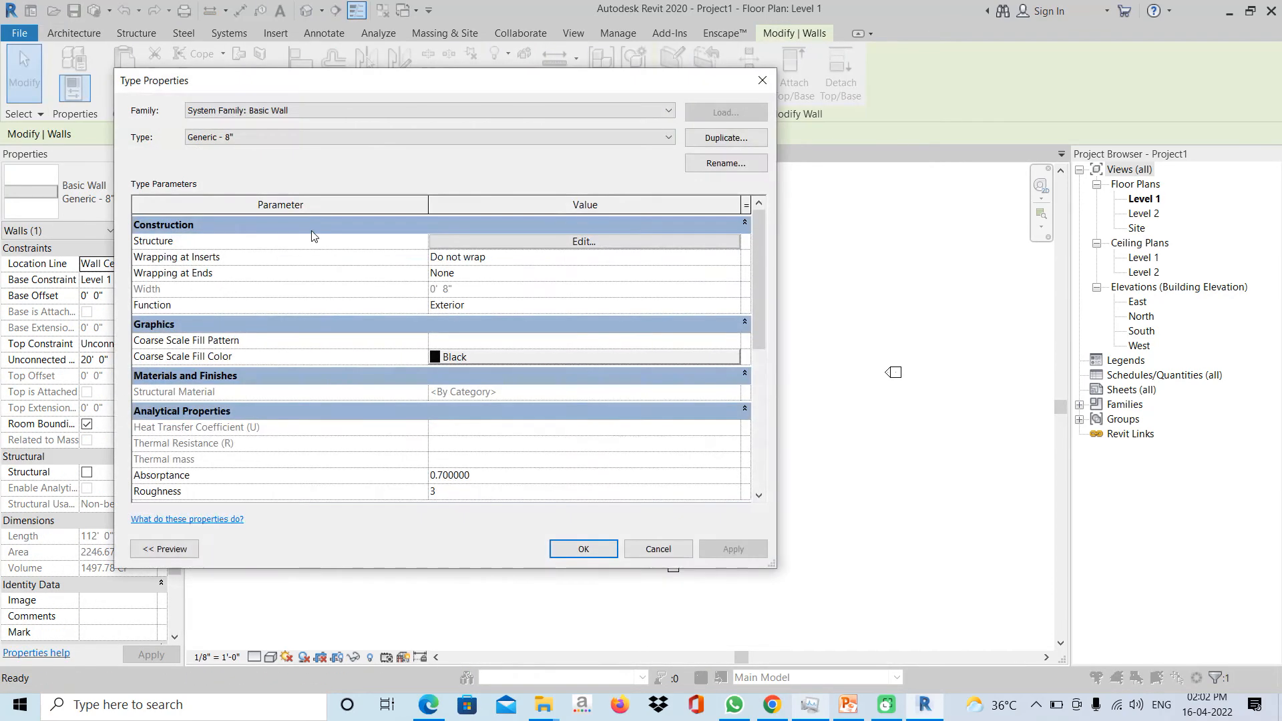
{"action": "scroll", "coordinate": [612, 344], "scroll_direction": "down", "scroll_amount": 5}
{"action": "scroll", "coordinate": [612, 346], "scroll_direction": "up", "scroll_amount": 4}
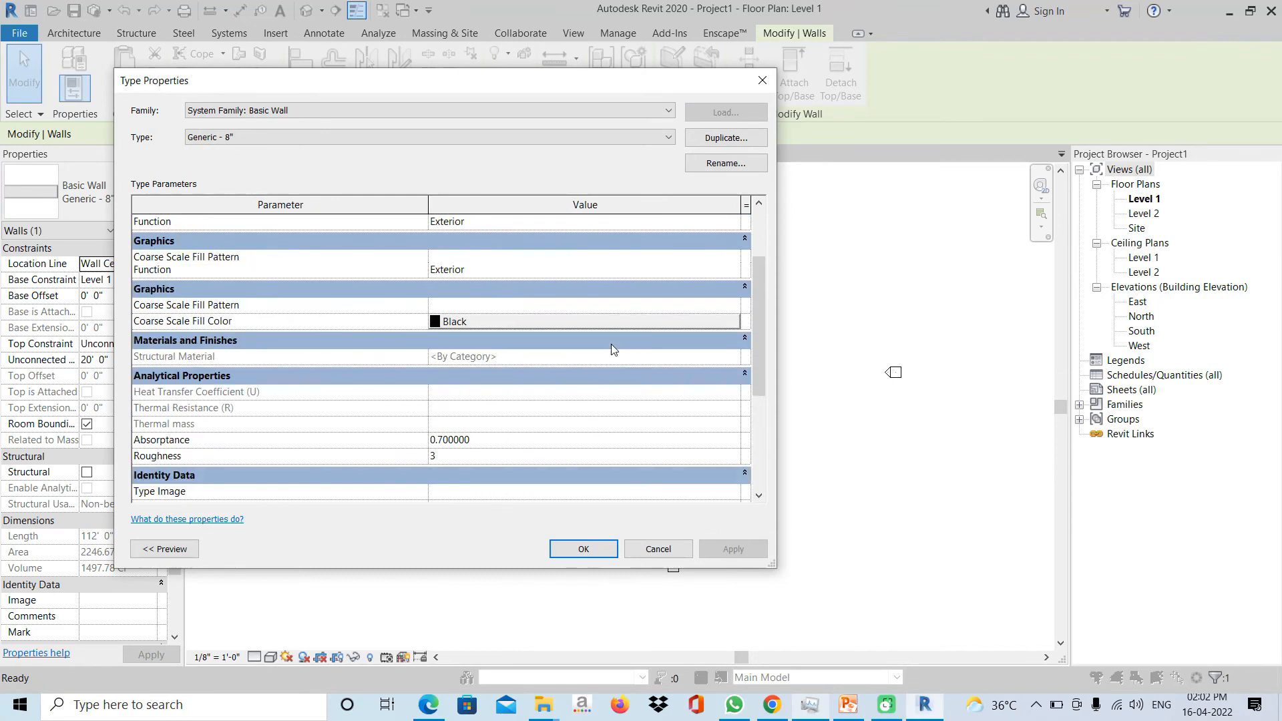
{"action": "scroll", "coordinate": [611, 348], "scroll_direction": "up", "scroll_amount": 2}
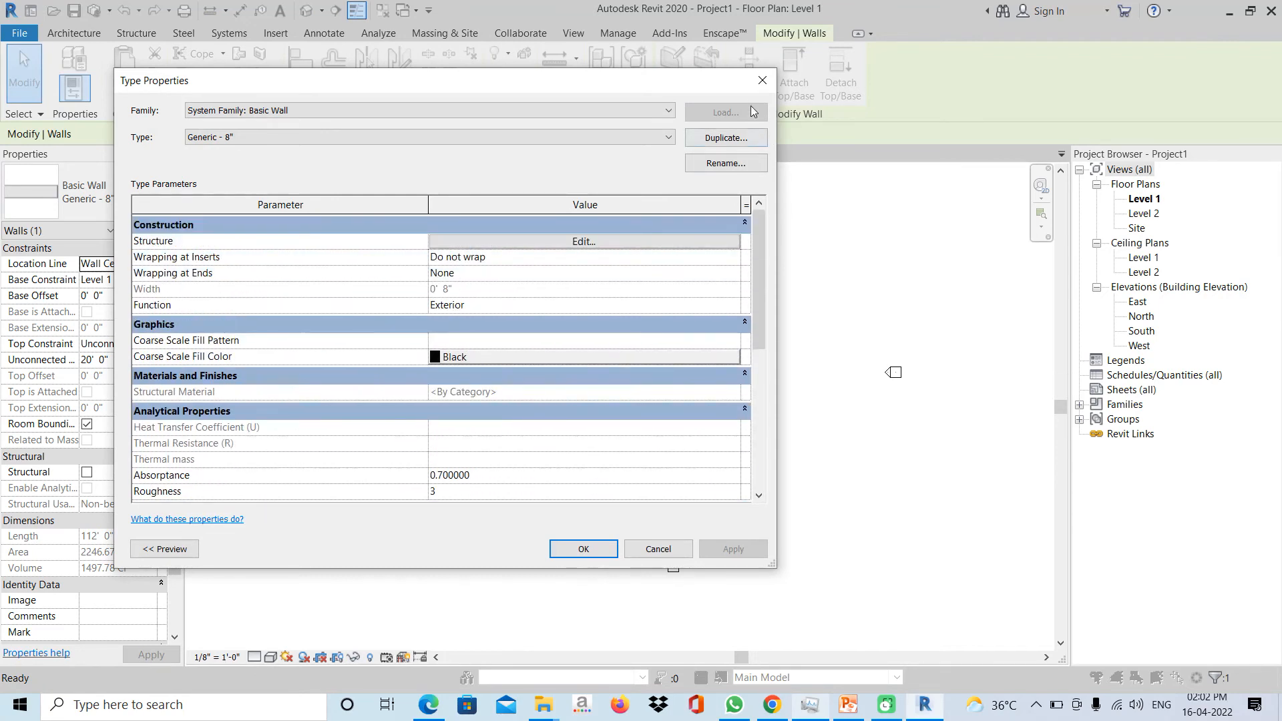
{"action": "left_click", "coordinate": [762, 83]}
{"action": "left_click", "coordinate": [709, 328]}
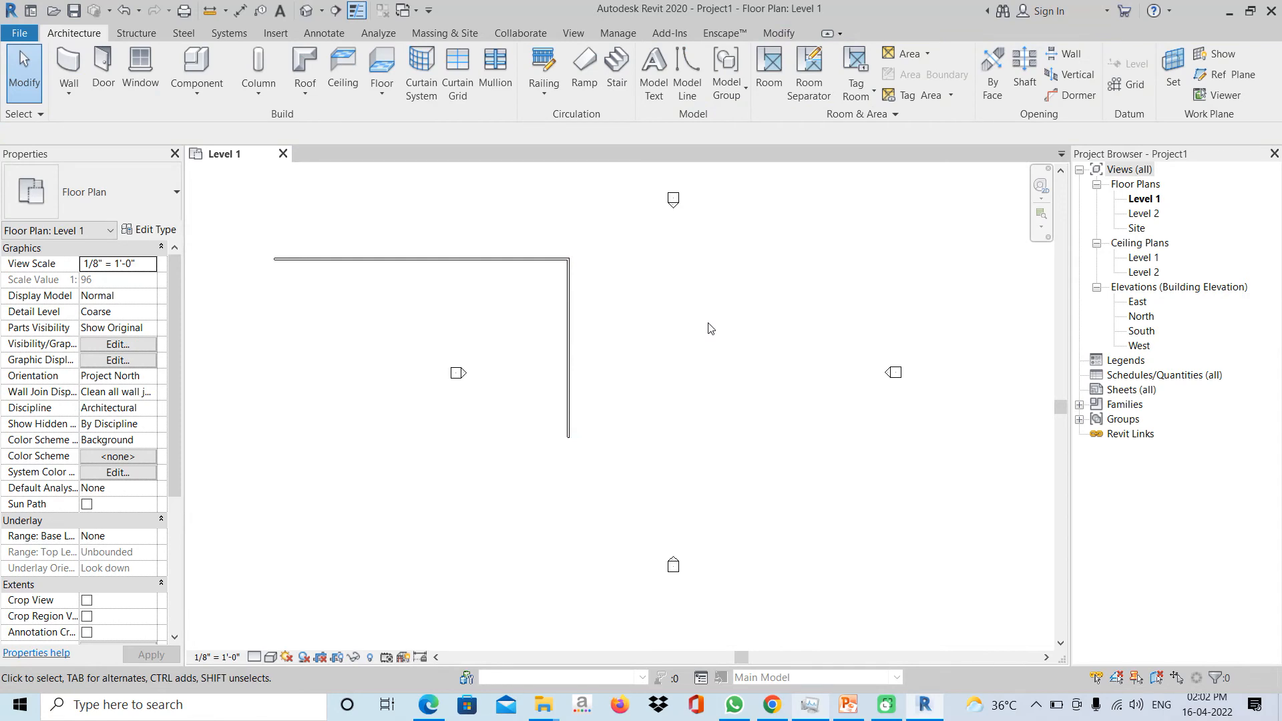
- Open the default 3D view of the walls and set its visual style to Shaded
{"action": "scroll", "coordinate": [485, 294], "scroll_direction": "up", "scroll_amount": 3}
{"action": "scroll", "coordinate": [487, 287], "scroll_direction": "down", "scroll_amount": 3}
{"action": "middle_click_drag", "start_coordinate": [538, 311], "coordinate": [699, 340]}
{"action": "scroll", "coordinate": [599, 290], "scroll_direction": "up", "scroll_amount": 2}
{"action": "middle_click_drag", "start_coordinate": [728, 300], "coordinate": [622, 280]}
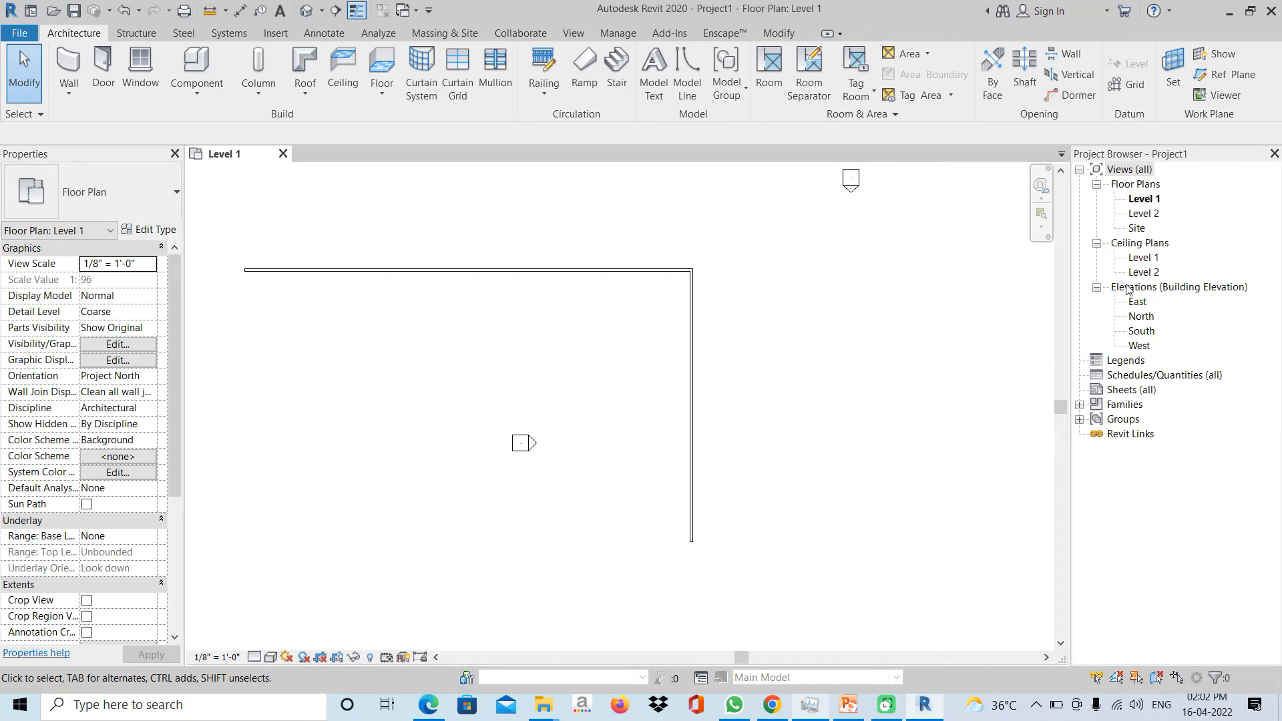
{"action": "left_click", "coordinate": [313, 14]}
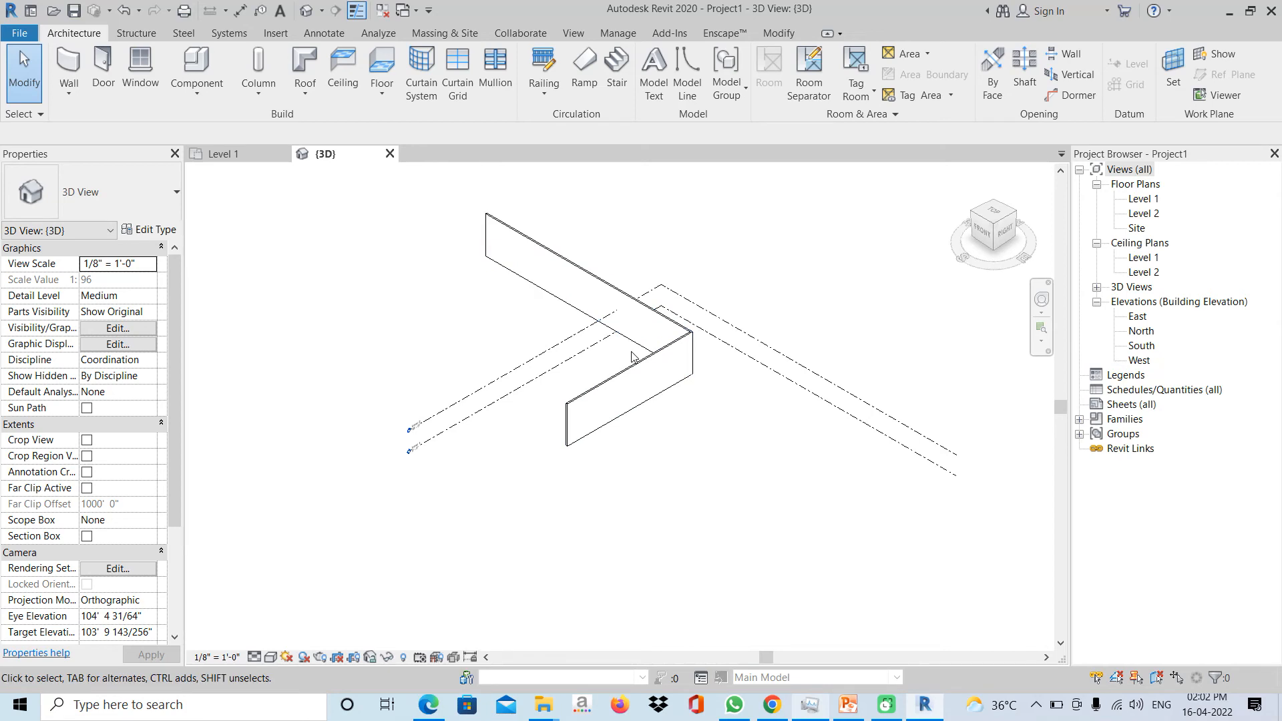
{"action": "left_click", "coordinate": [271, 659]}
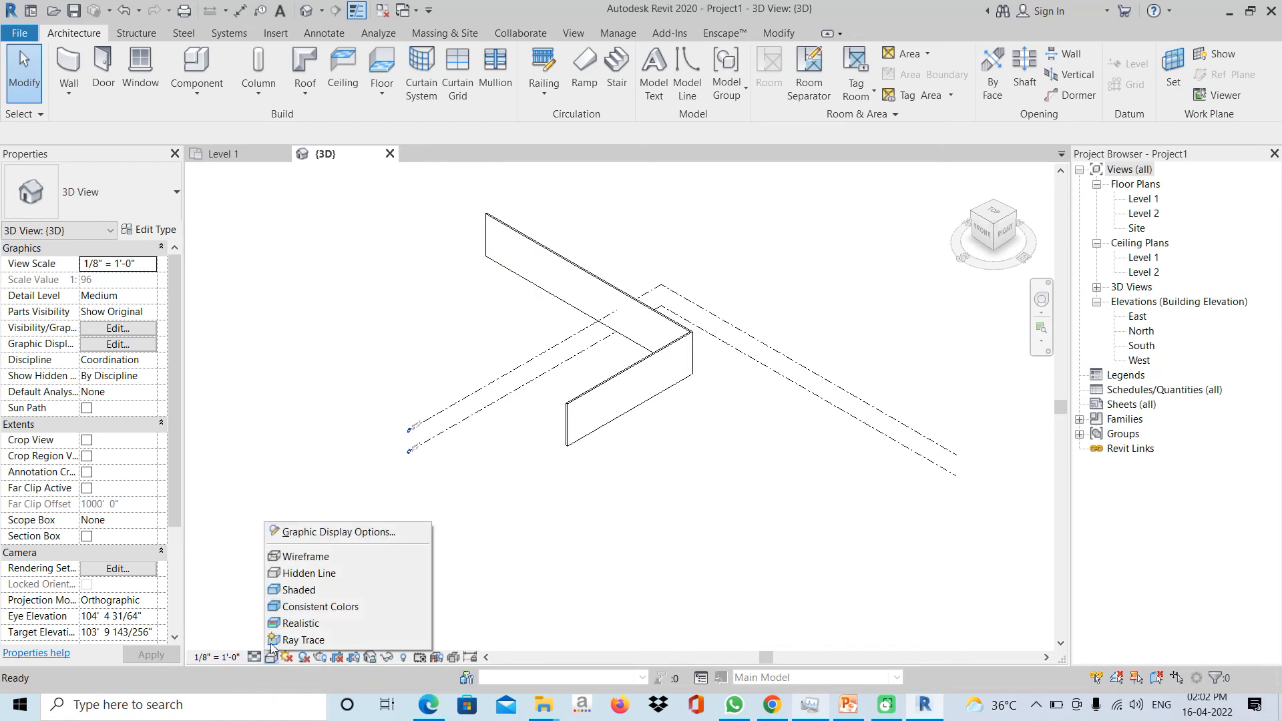
{"action": "left_click", "coordinate": [294, 592]}
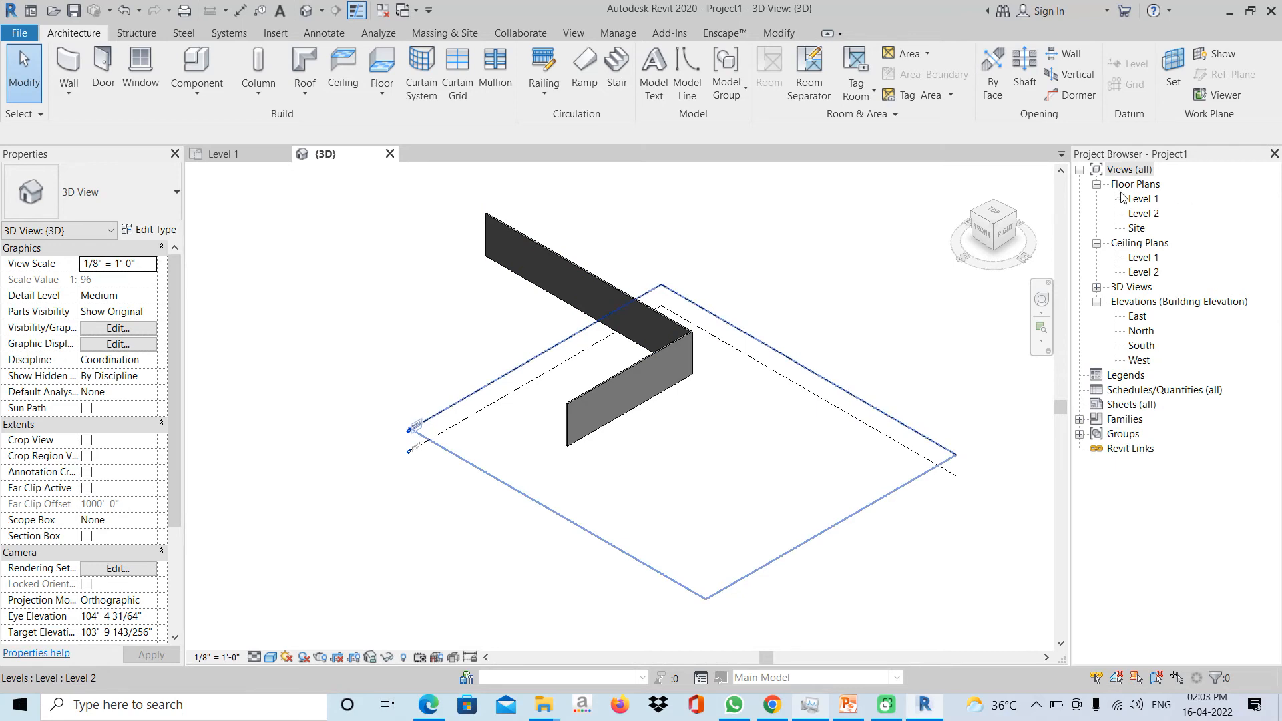
- Return to the Level 1 floor plan and delete both walls
{"action": "double_click", "coordinate": [1140, 200]}
{"action": "left_click_drag", "start_coordinate": [773, 338], "coordinate": [630, 231]}
{"action": "key", "text": "Delete"}
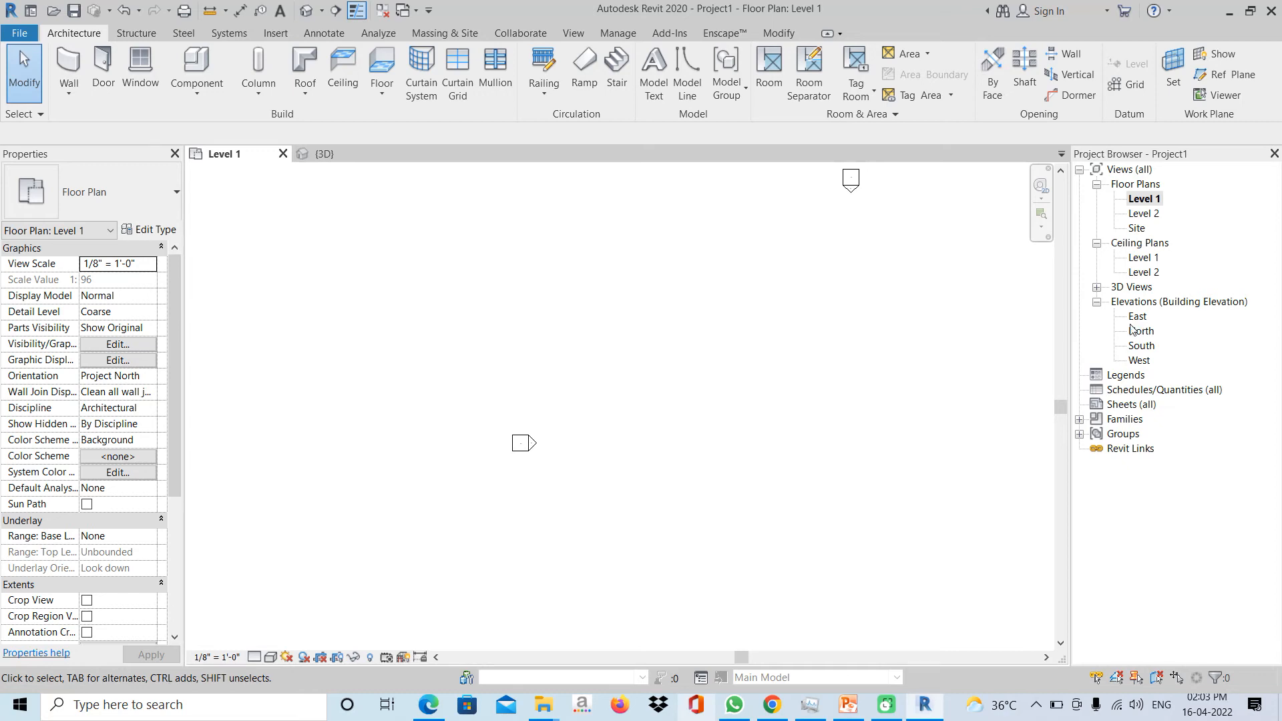
{"action": "scroll", "coordinate": [849, 352], "scroll_direction": "down", "scroll_amount": 3}
{"action": "middle_click_drag", "start_coordinate": [848, 352], "coordinate": [647, 323]}
- Examine the General program options, including the available save reminder intervals, and keep the interval at 15 minutes
{"action": "left_click", "coordinate": [19, 33]}
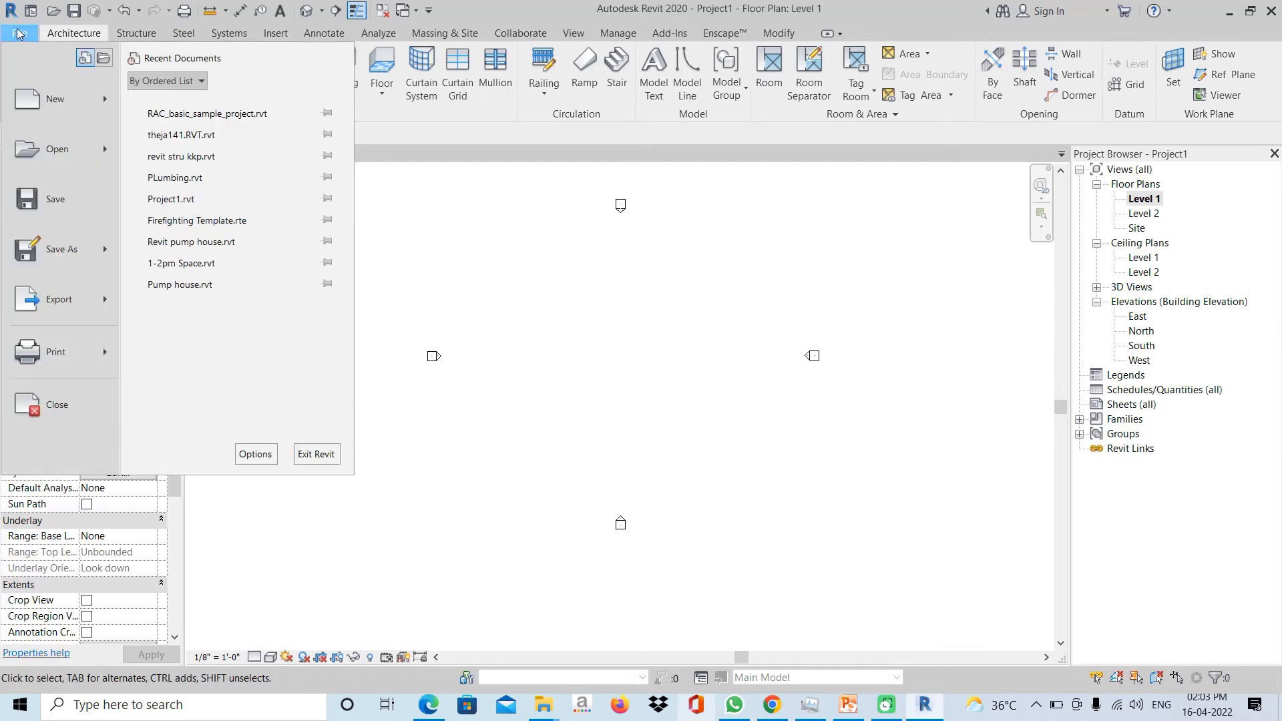
{"action": "left_click", "coordinate": [254, 454]}
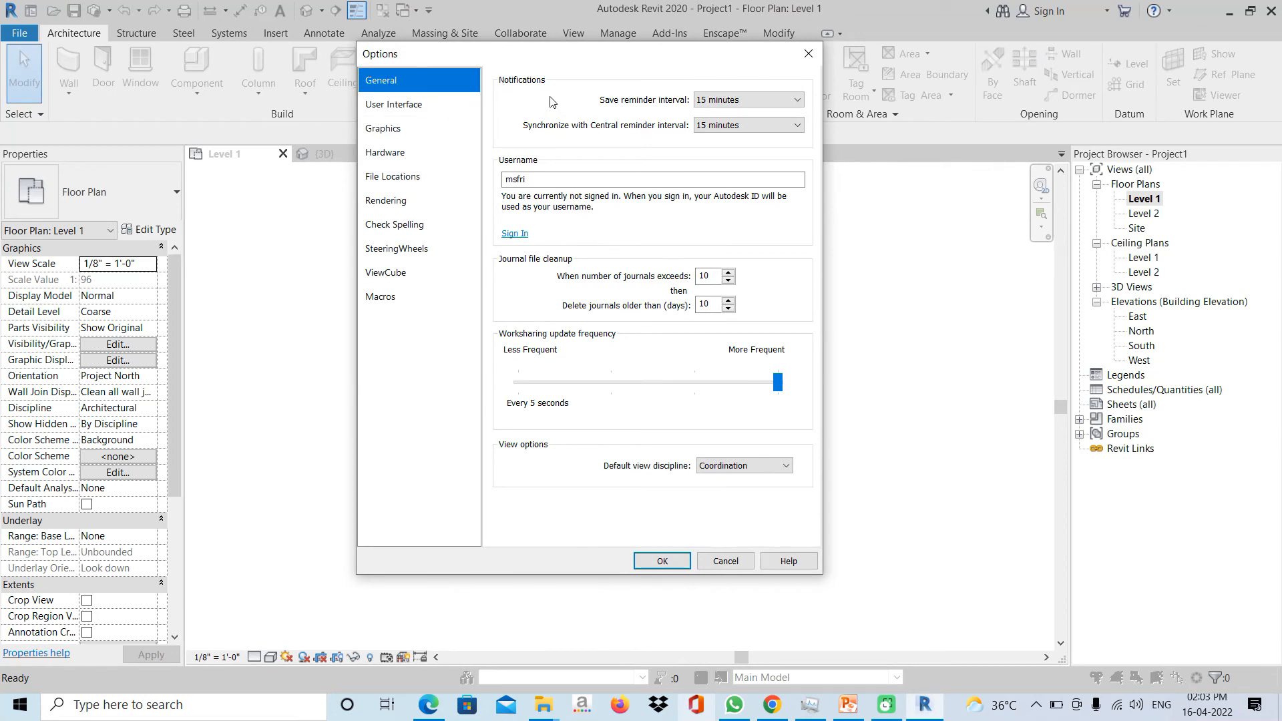
{"action": "left_click", "coordinate": [749, 101]}
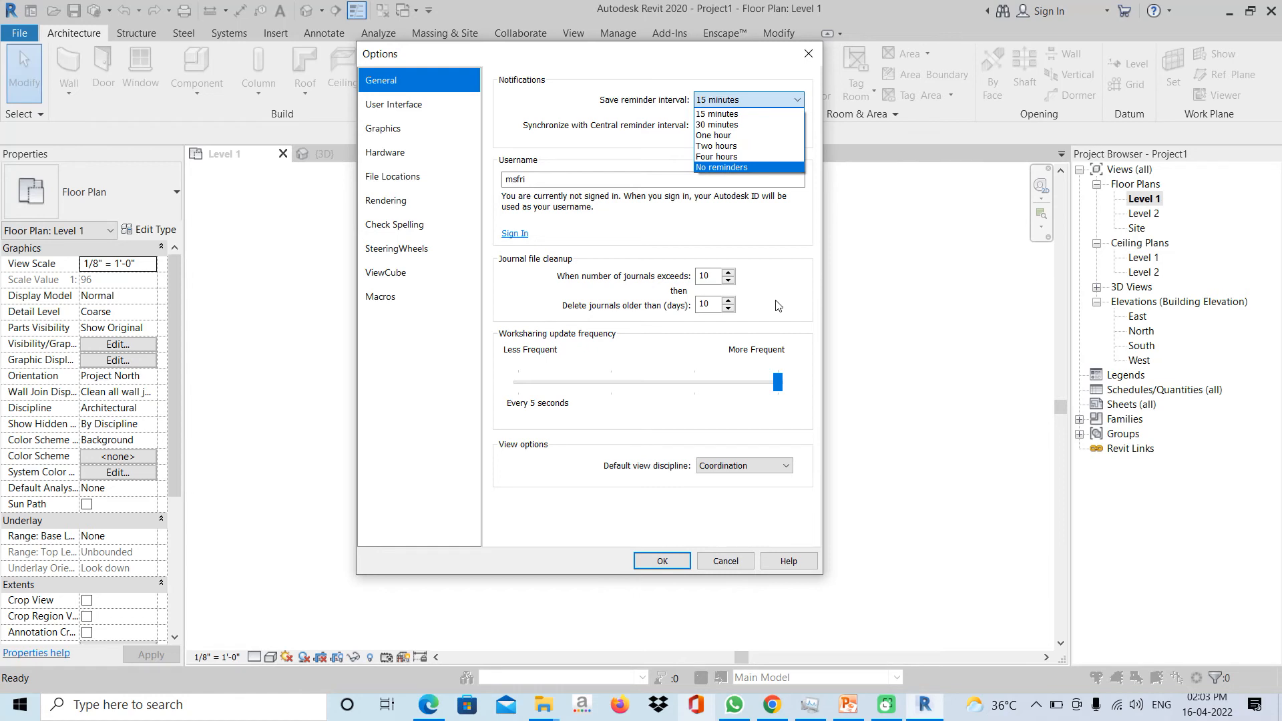
{"action": "left_click", "coordinate": [775, 116]}
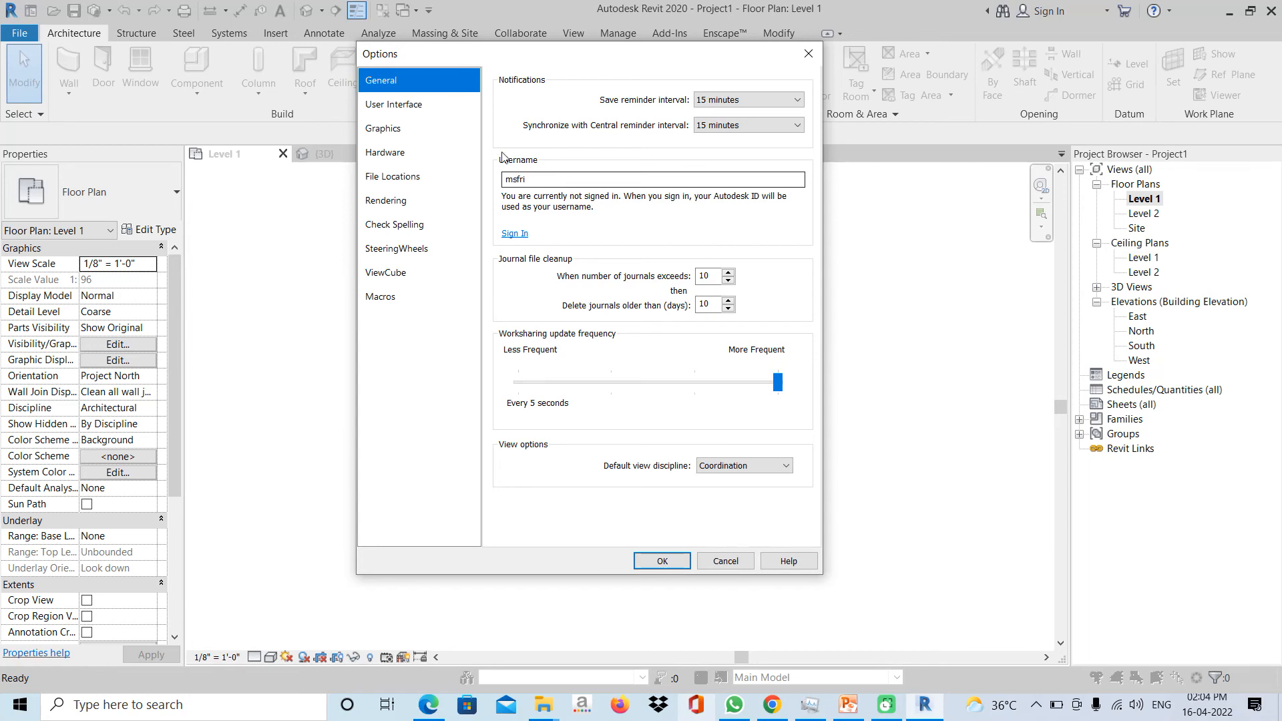
- In the user interface options, disable the Structure tools and the mechanical, electrical and piping tools of the Systems tab
{"action": "left_click", "coordinate": [415, 109]}
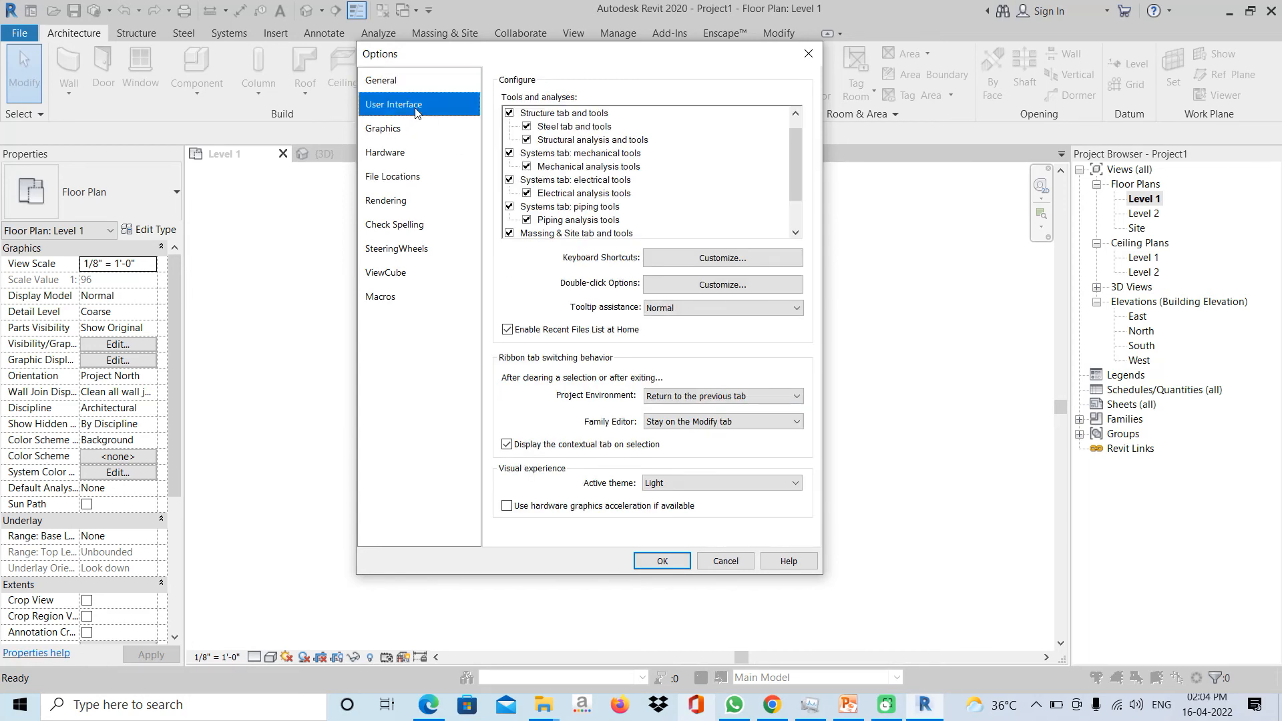
{"action": "left_click_drag", "start_coordinate": [592, 60], "coordinate": [608, 165]}
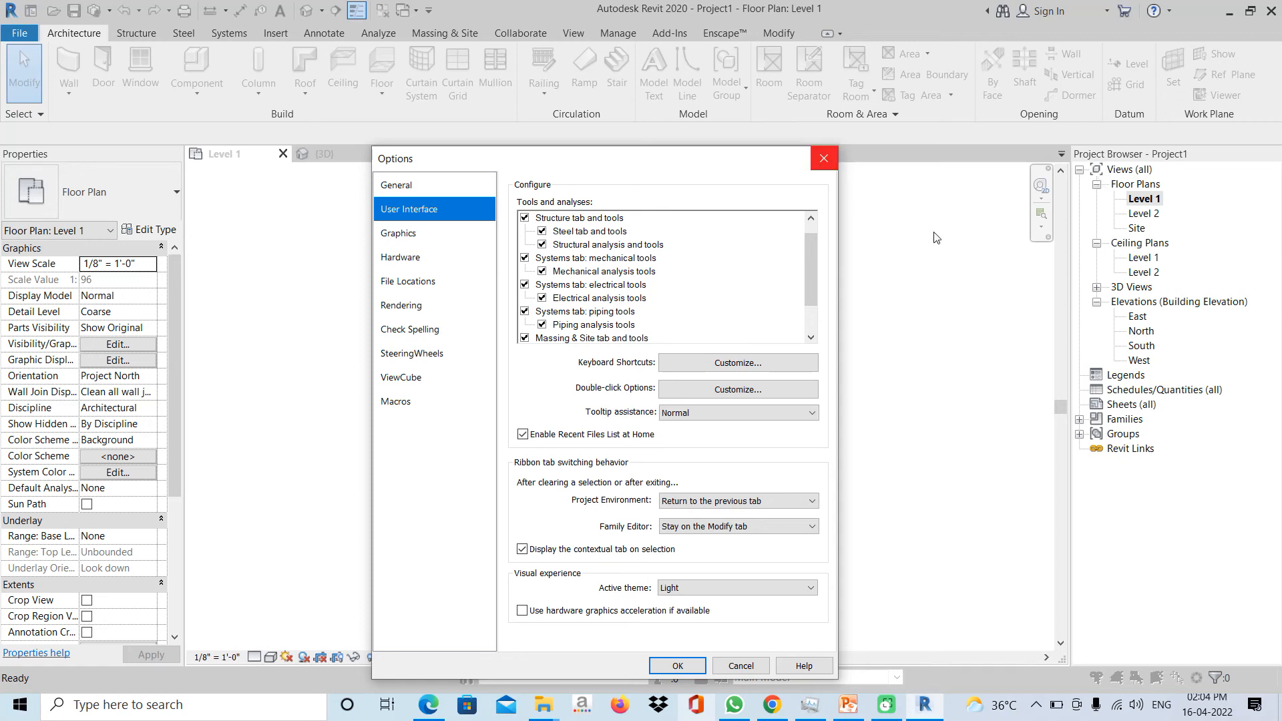
{"action": "left_click_drag", "start_coordinate": [710, 160], "coordinate": [733, 72]}
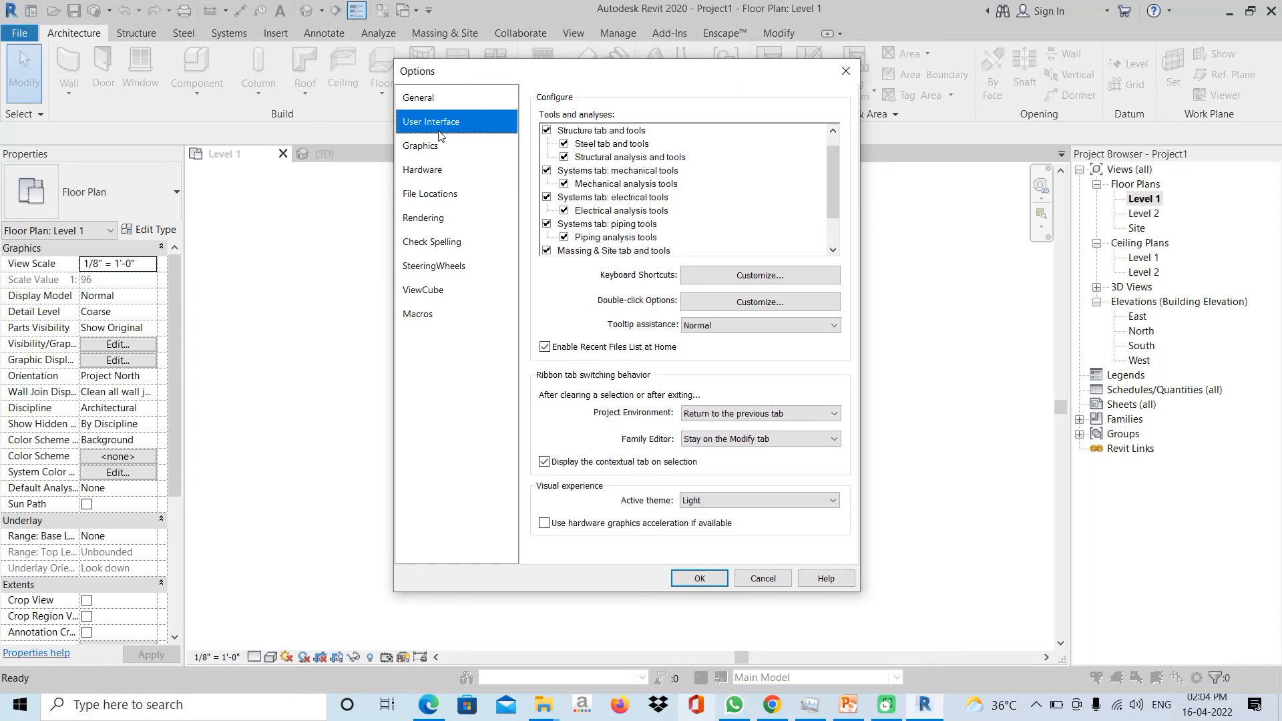
{"action": "left_click", "coordinate": [547, 131]}
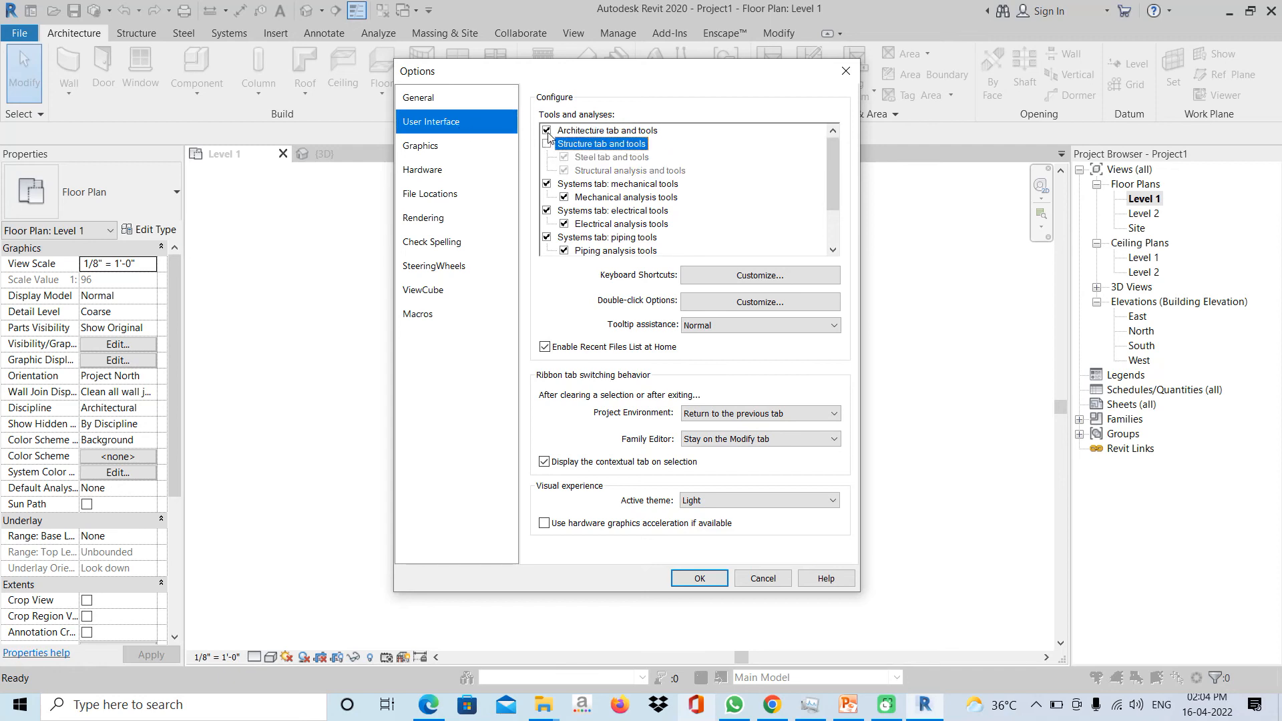
{"action": "left_click", "coordinate": [547, 184]}
{"action": "left_click", "coordinate": [547, 212]}
{"action": "left_click", "coordinate": [547, 238]}
{"action": "scroll", "coordinate": [736, 212], "scroll_direction": "down", "scroll_amount": 2}
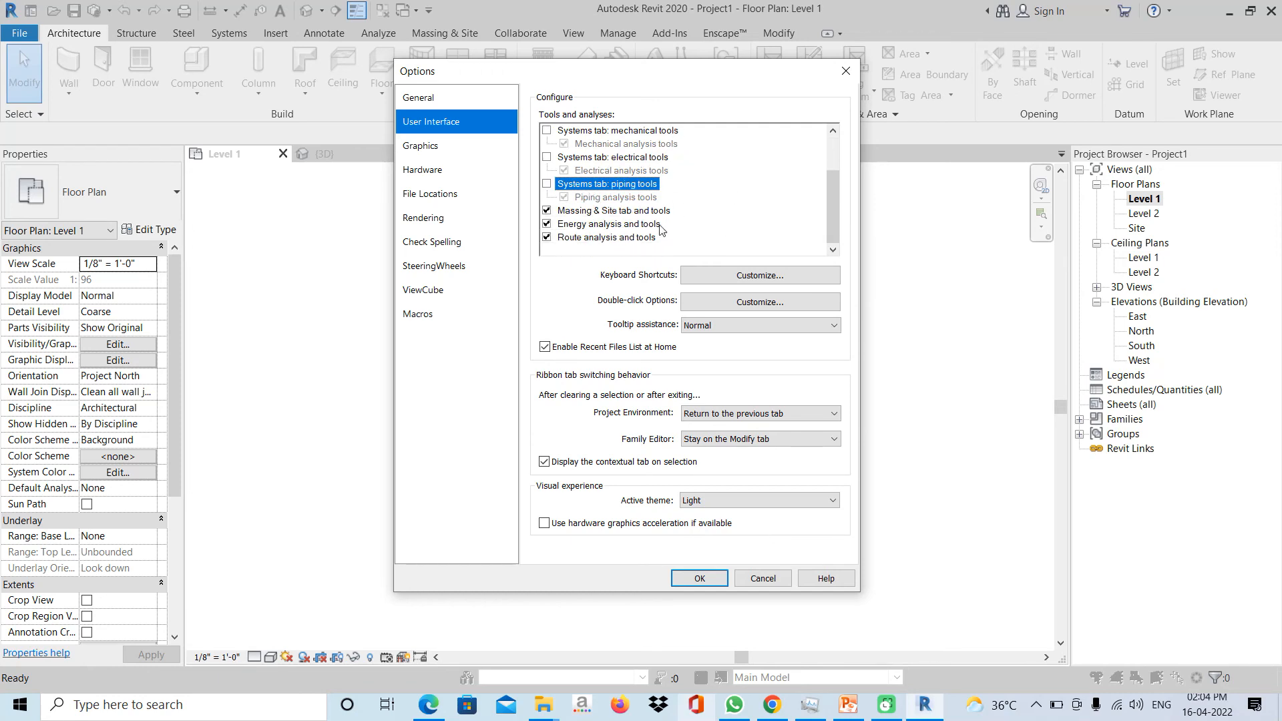
{"action": "left_click", "coordinate": [699, 578]}
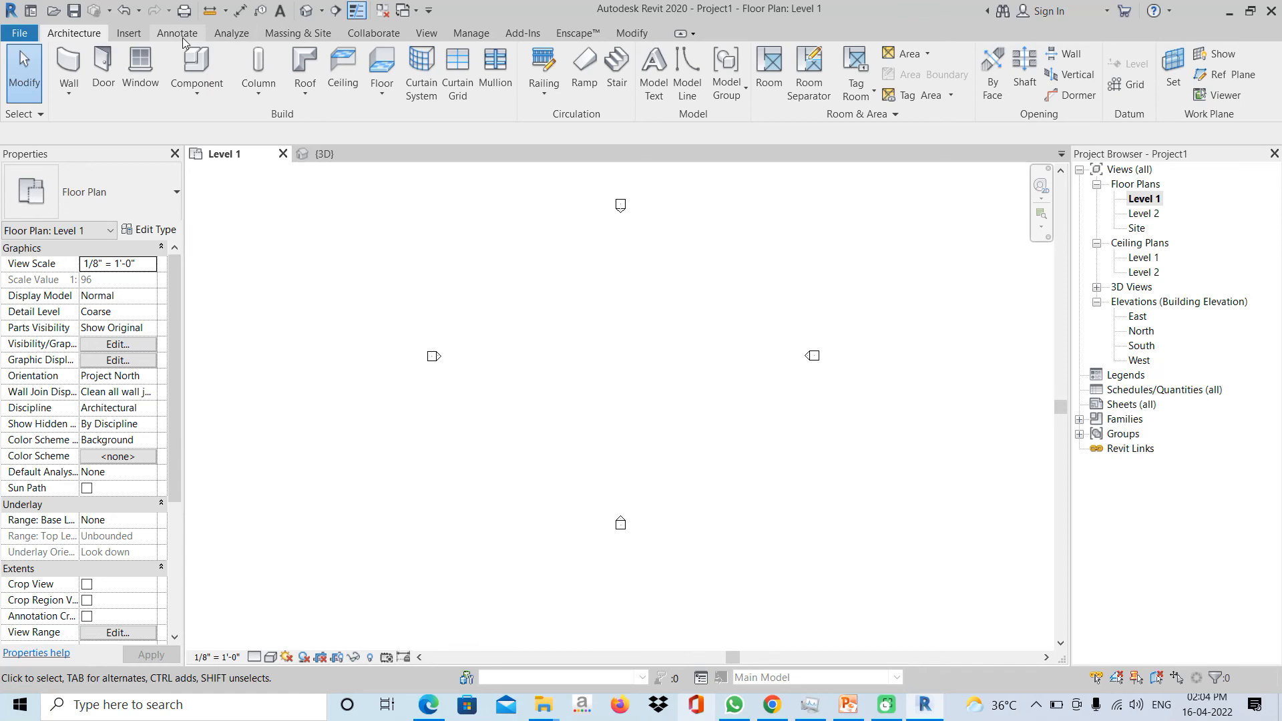
- Enable the Systems tab's mechanical tools in the user interface options and display the Systems tools
{"action": "left_click", "coordinate": [30, 39]}
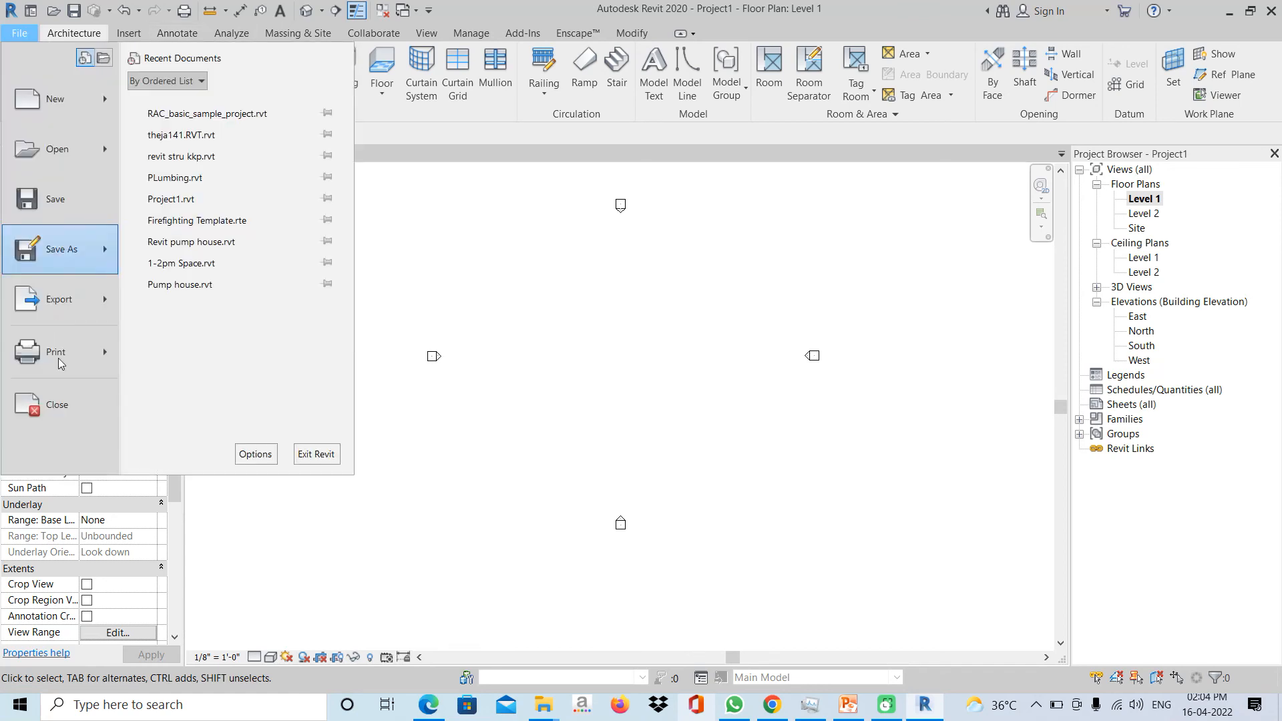
{"action": "left_click", "coordinate": [252, 462]}
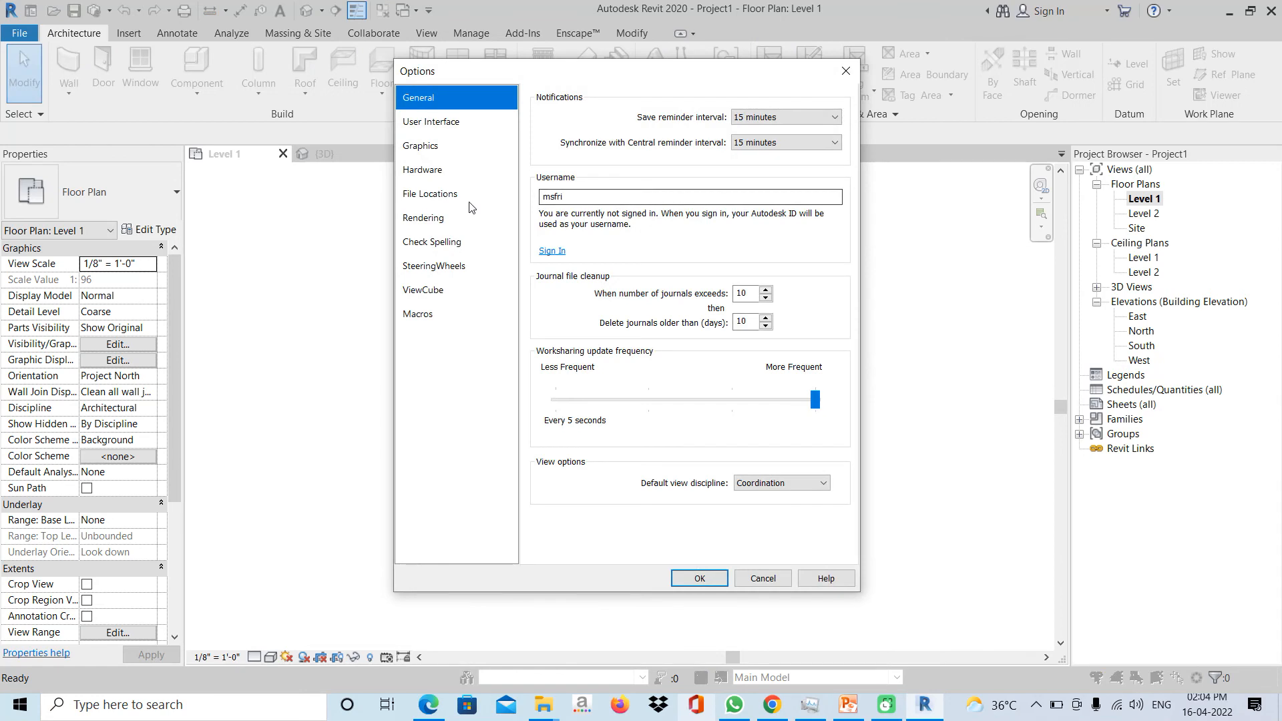
{"action": "left_click", "coordinate": [431, 122]}
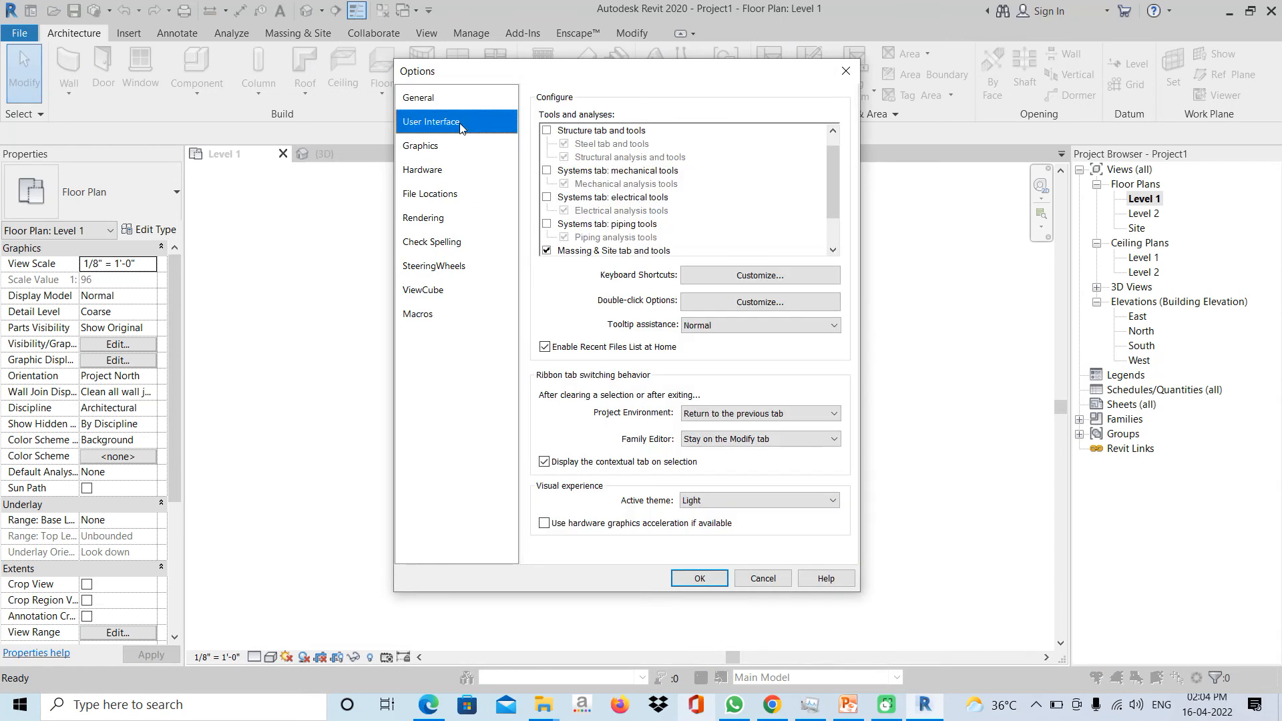
{"action": "left_click", "coordinate": [547, 171]}
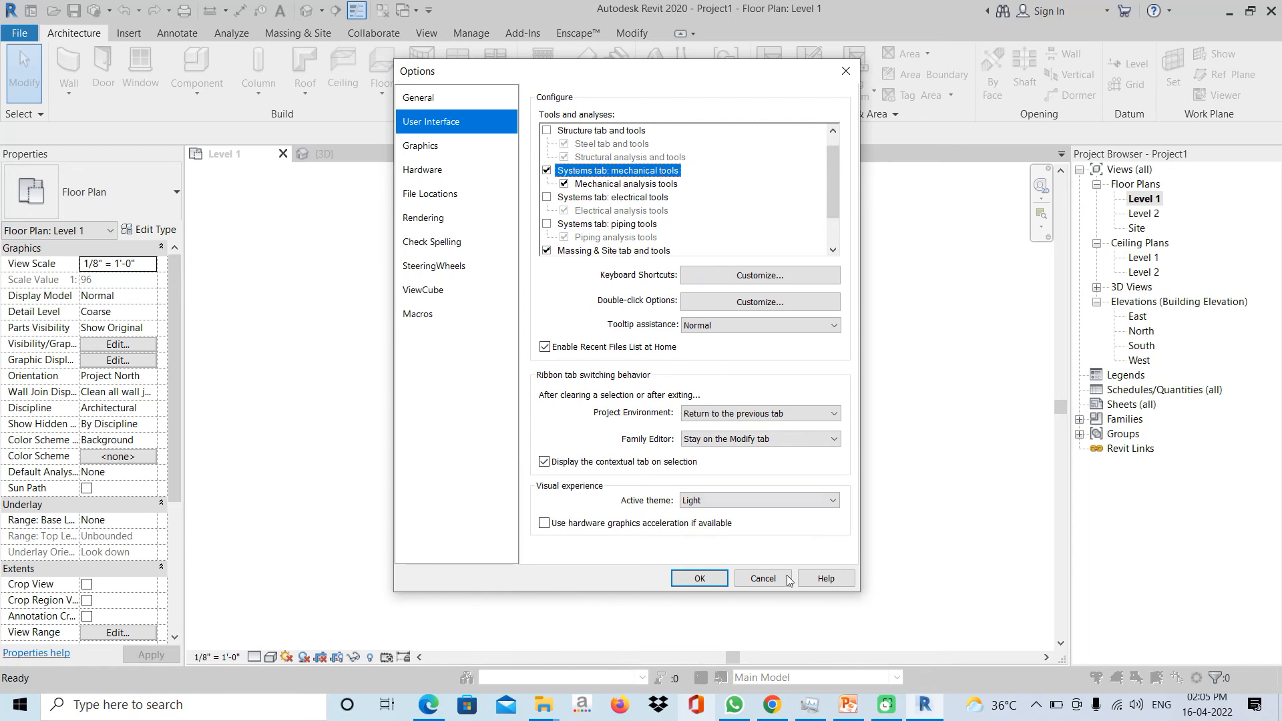
{"action": "left_click", "coordinate": [700, 578]}
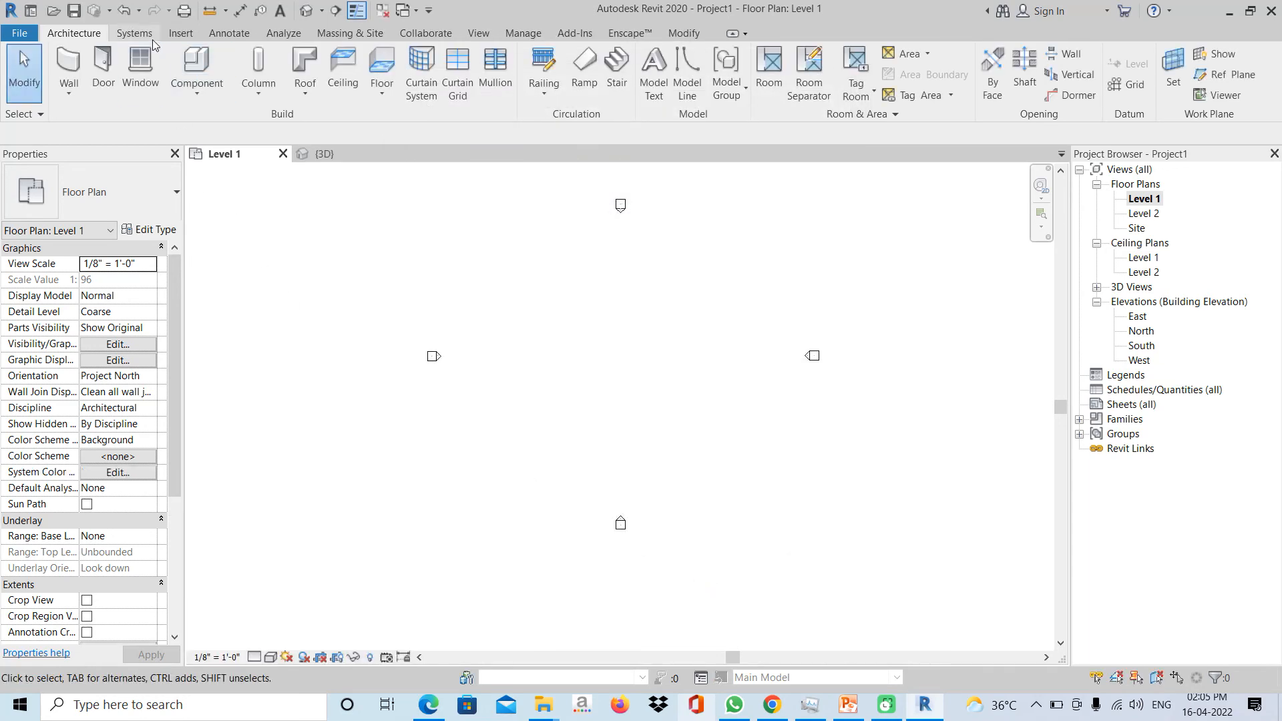
{"action": "left_click", "coordinate": [151, 39]}
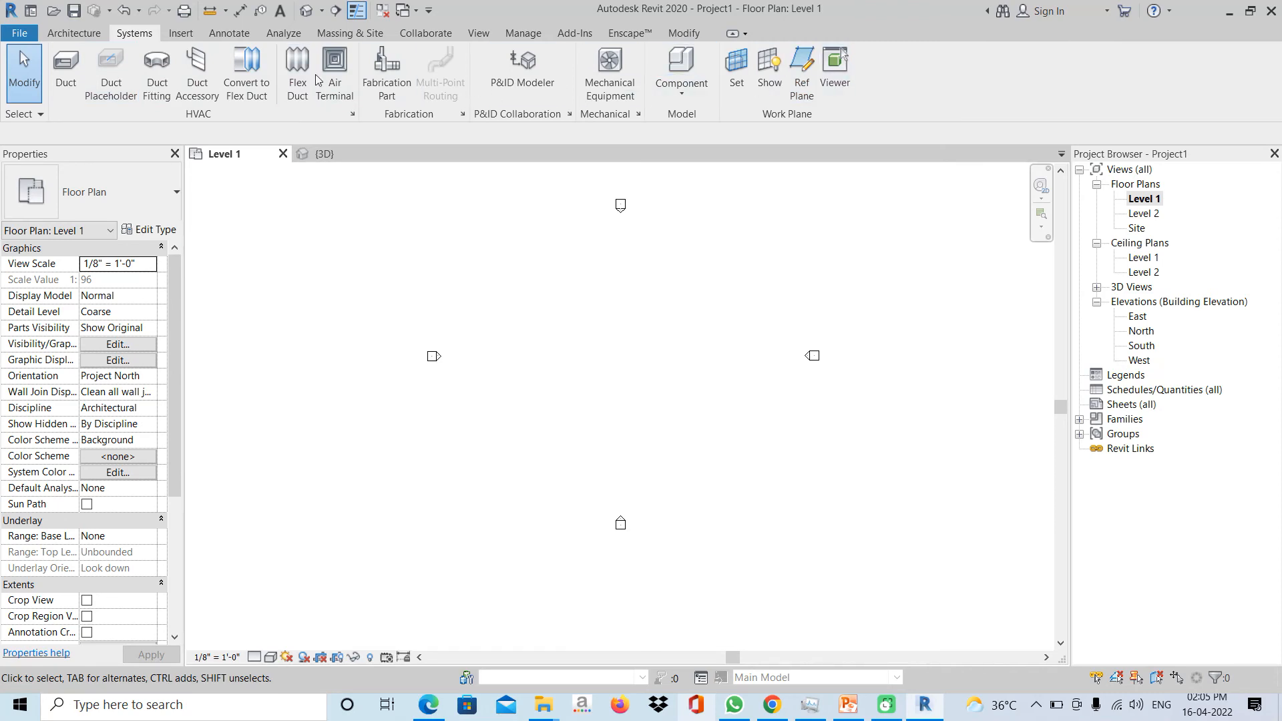
- Enable the Systems tab's piping tools in the user interface options and apply the change
{"action": "left_click", "coordinate": [16, 34]}
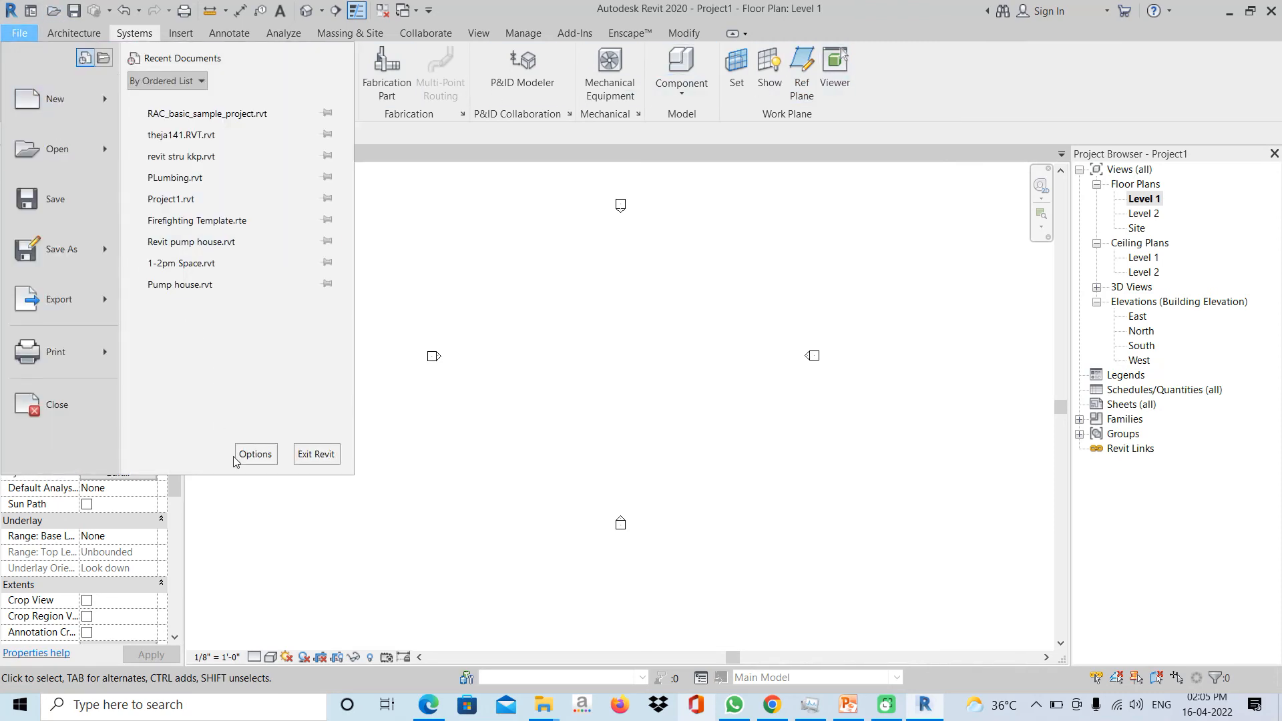
{"action": "left_click", "coordinate": [254, 456]}
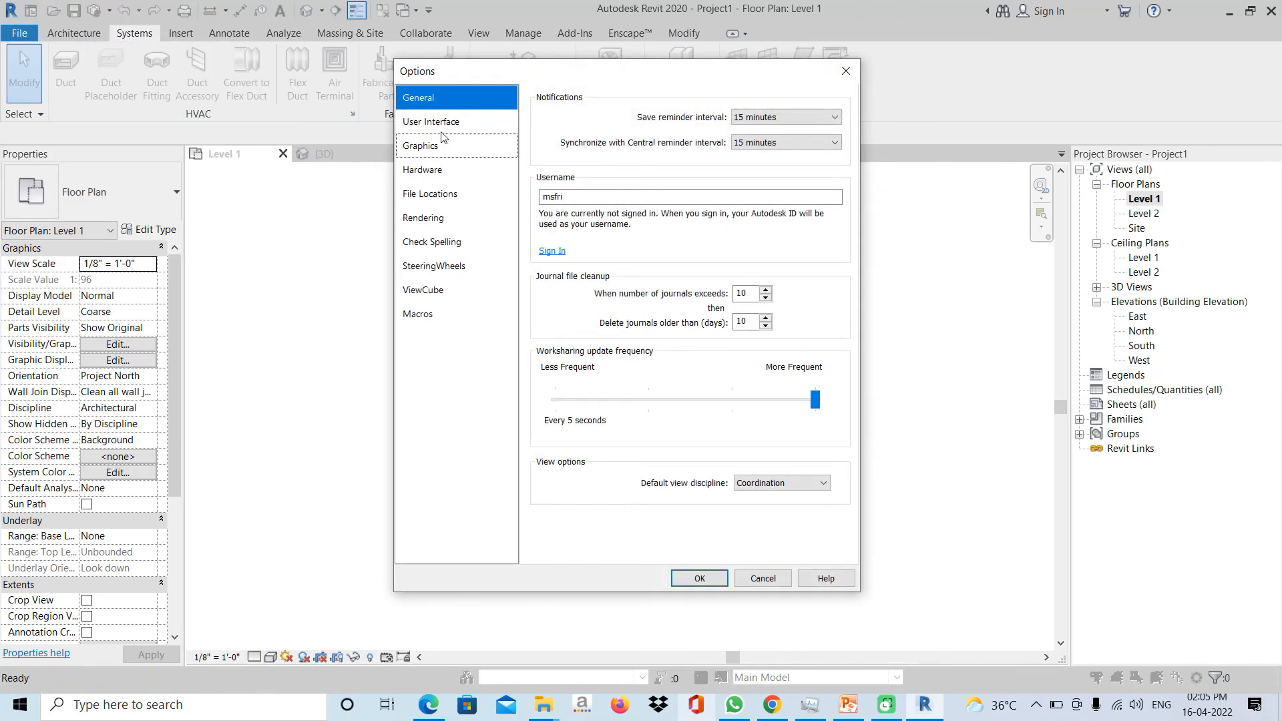
{"action": "left_click", "coordinate": [449, 127]}
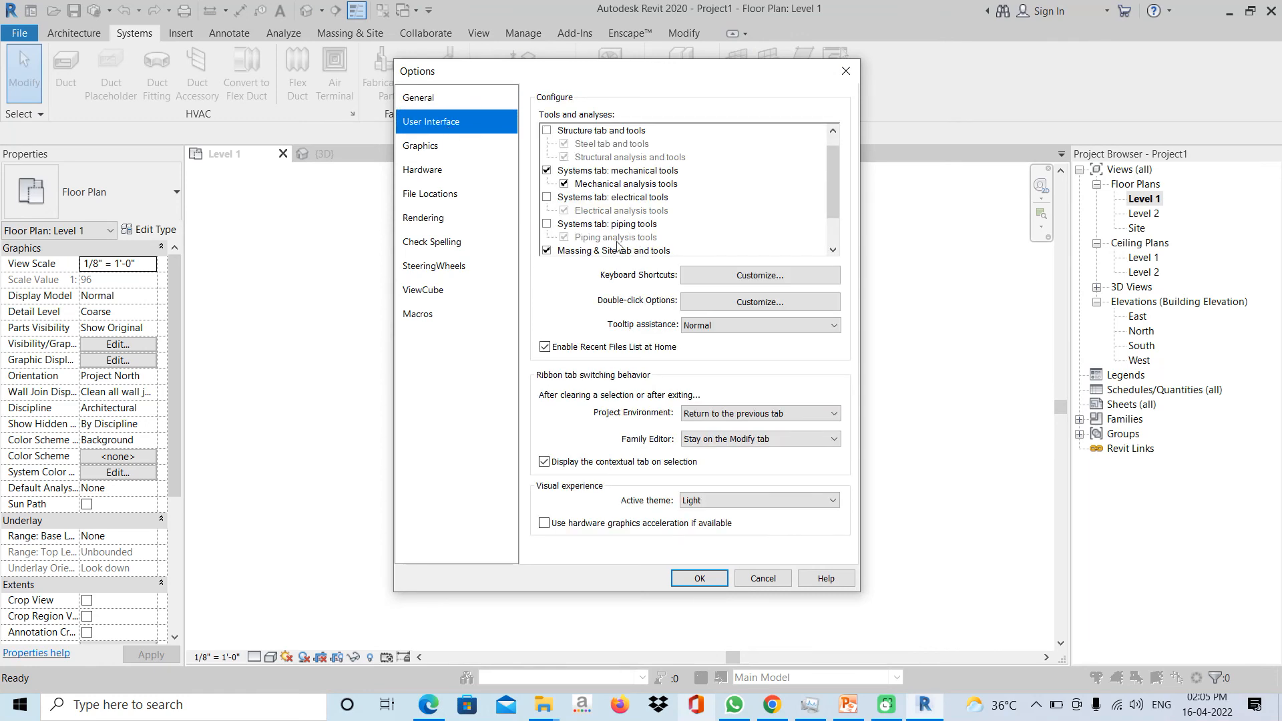
{"action": "left_click", "coordinate": [547, 224]}
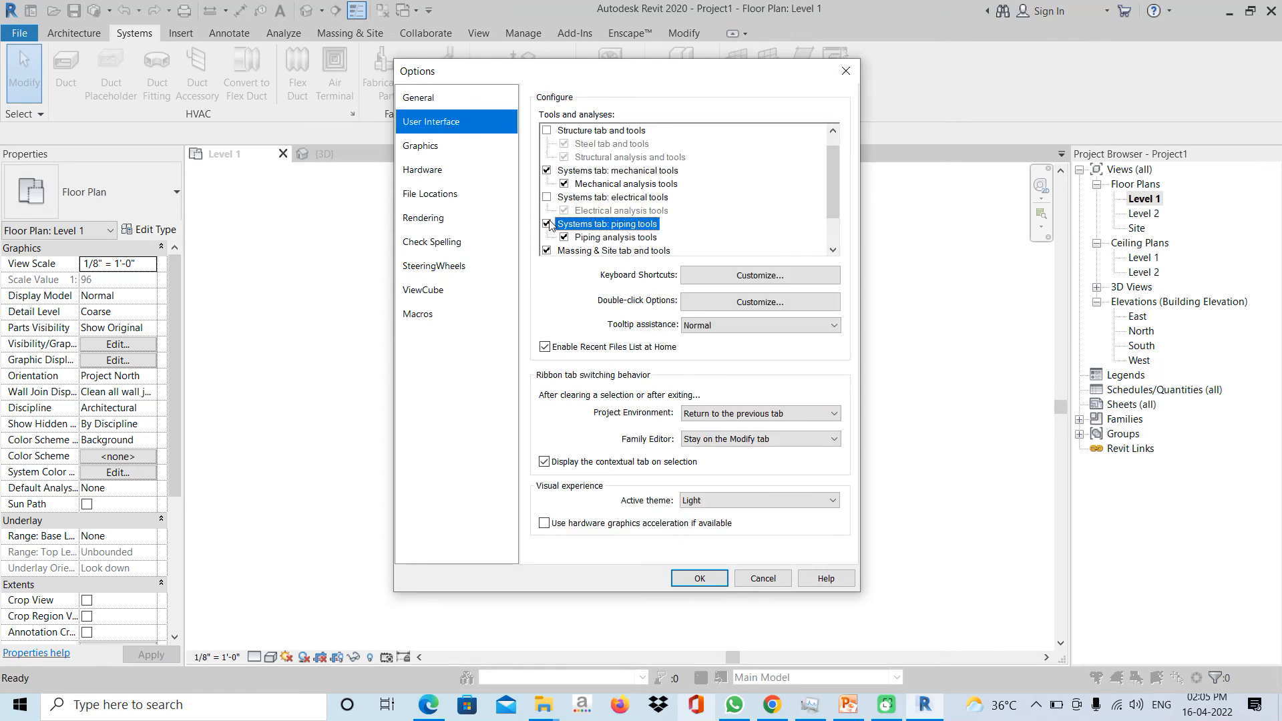
{"action": "left_click", "coordinate": [700, 578]}
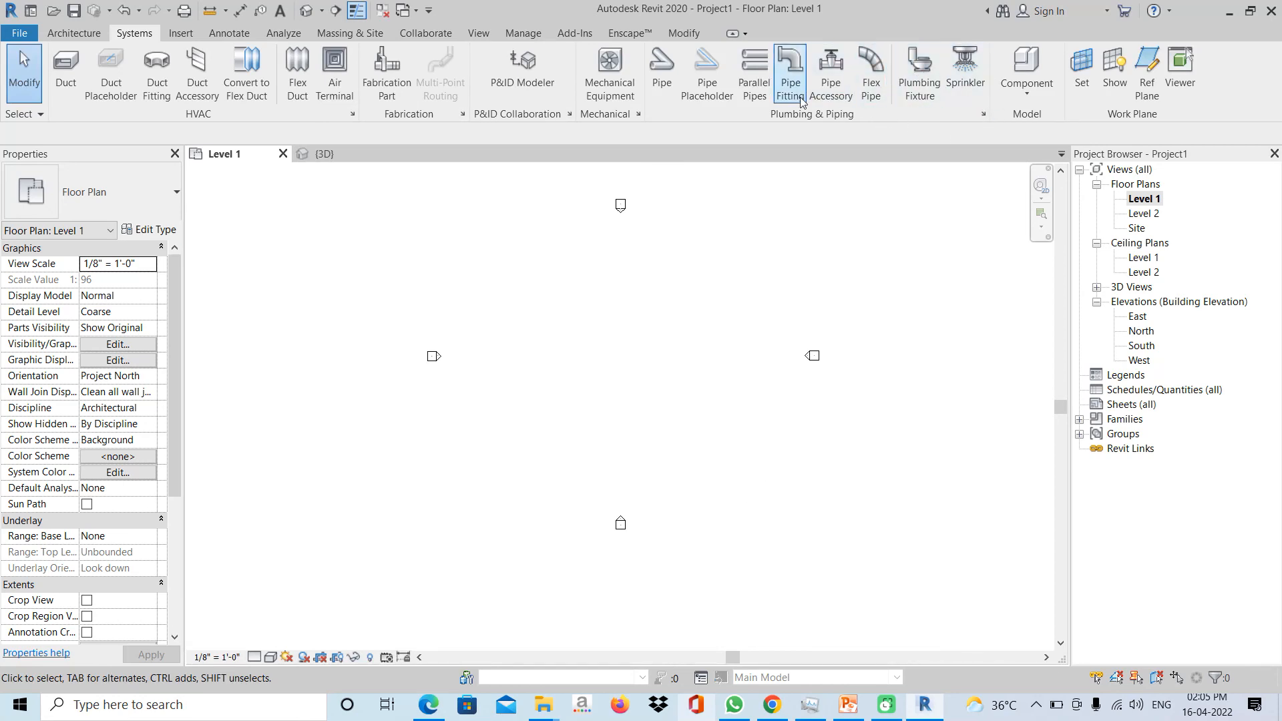
- Enable the Systems tab's electrical tools in the user interface options and apply the change
{"action": "left_click", "coordinate": [19, 33]}
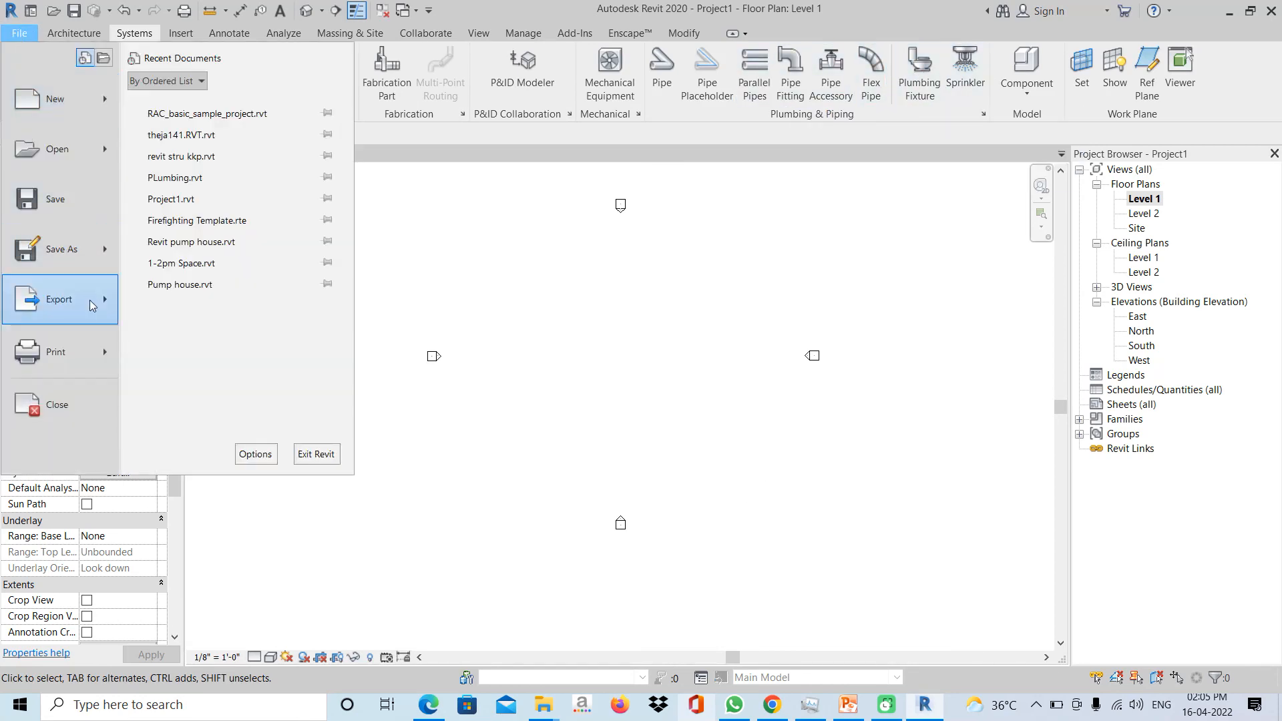
{"action": "left_click", "coordinate": [255, 454]}
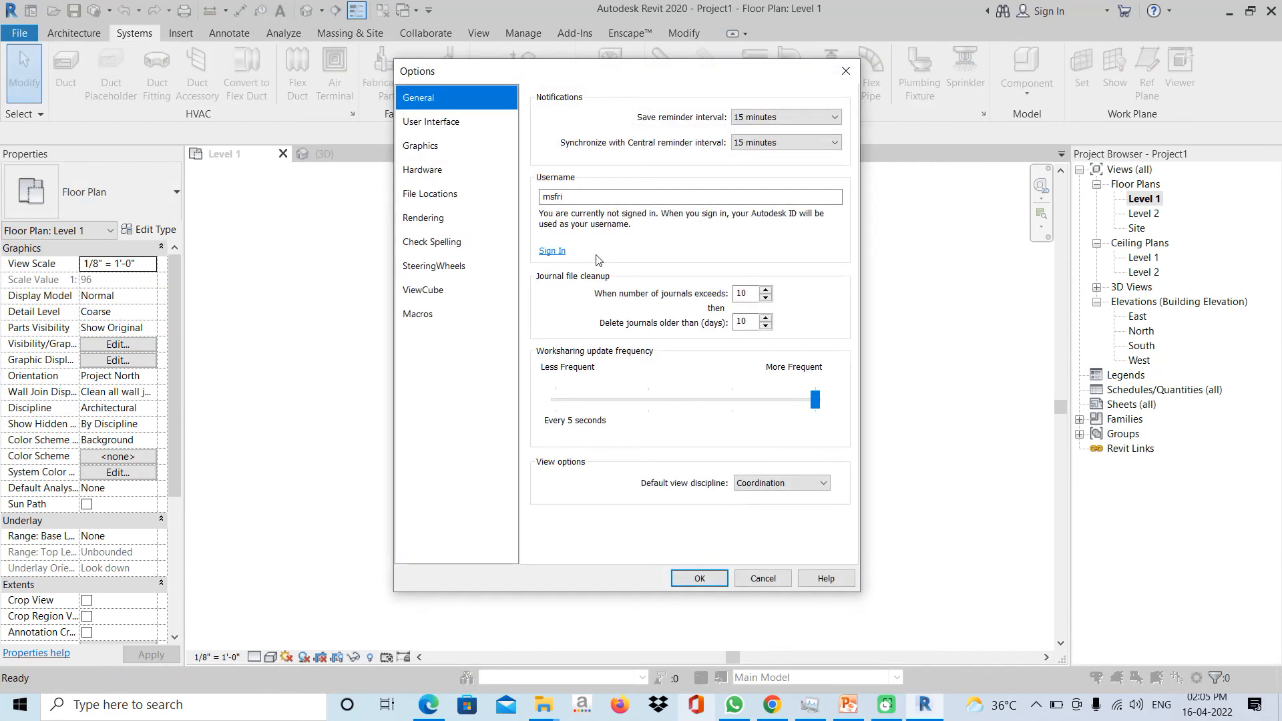
{"action": "left_click", "coordinate": [431, 122]}
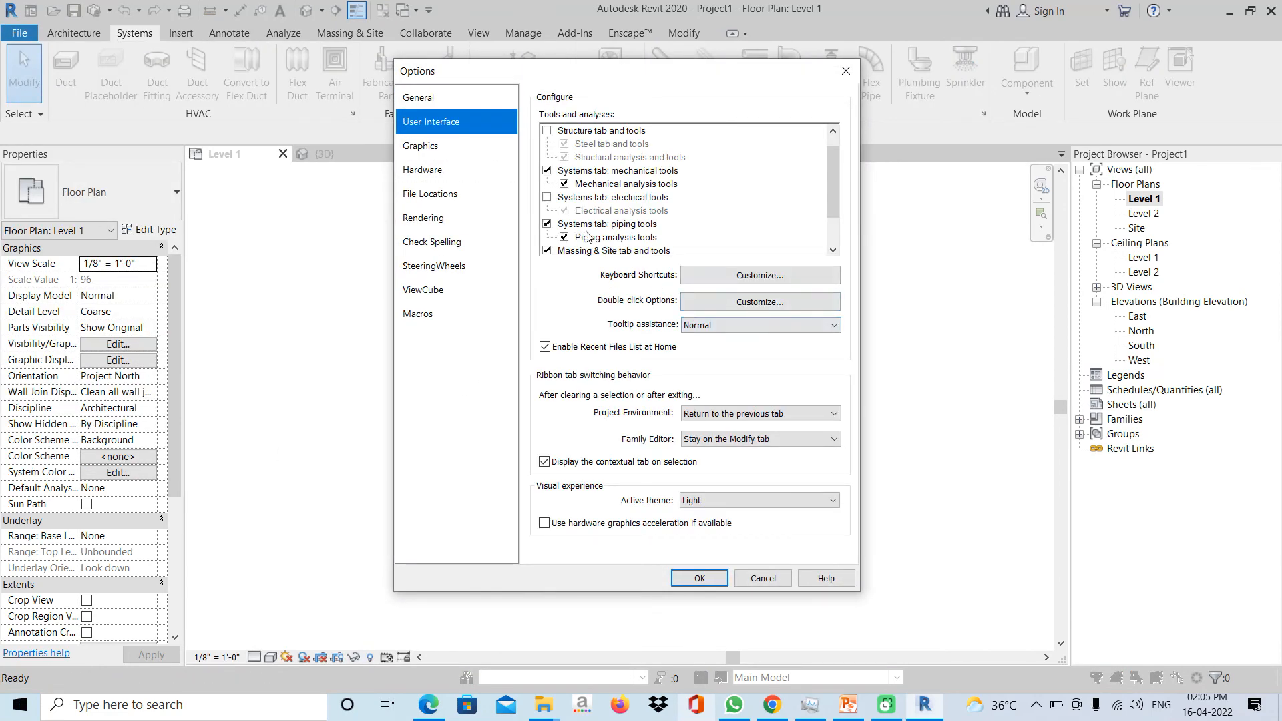
{"action": "left_click", "coordinate": [547, 197]}
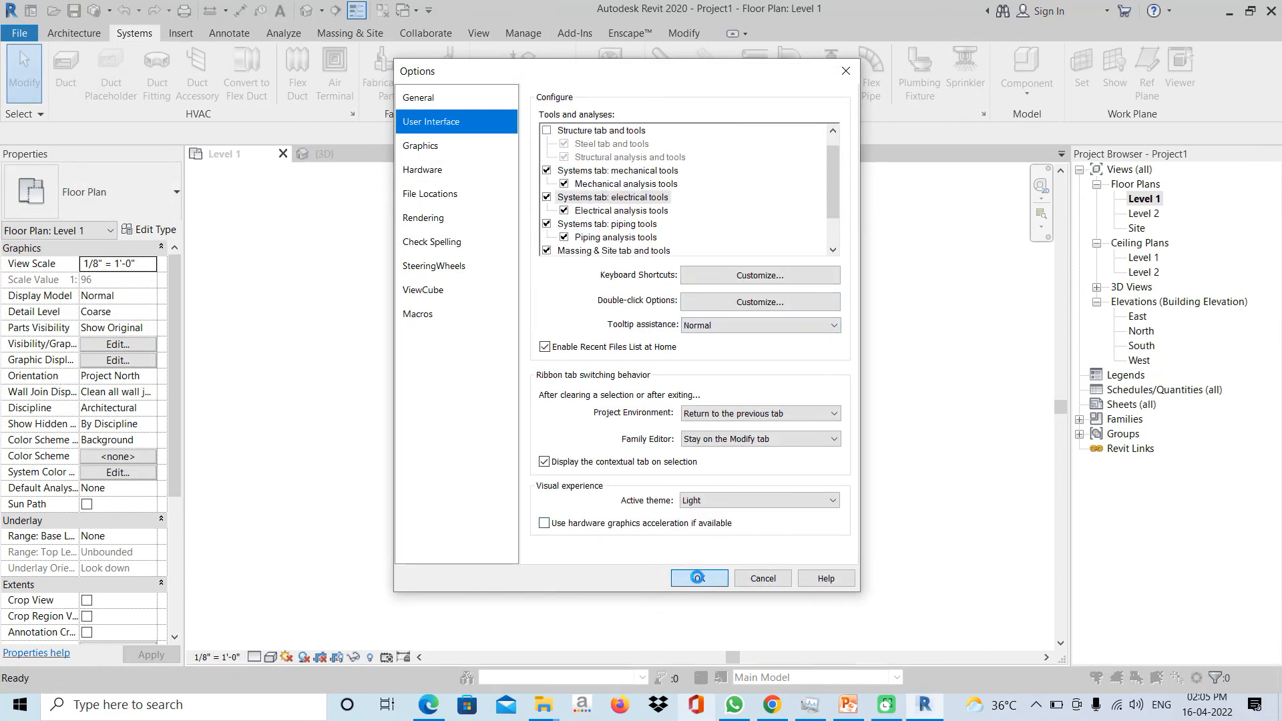
{"action": "left_click", "coordinate": [698, 577]}
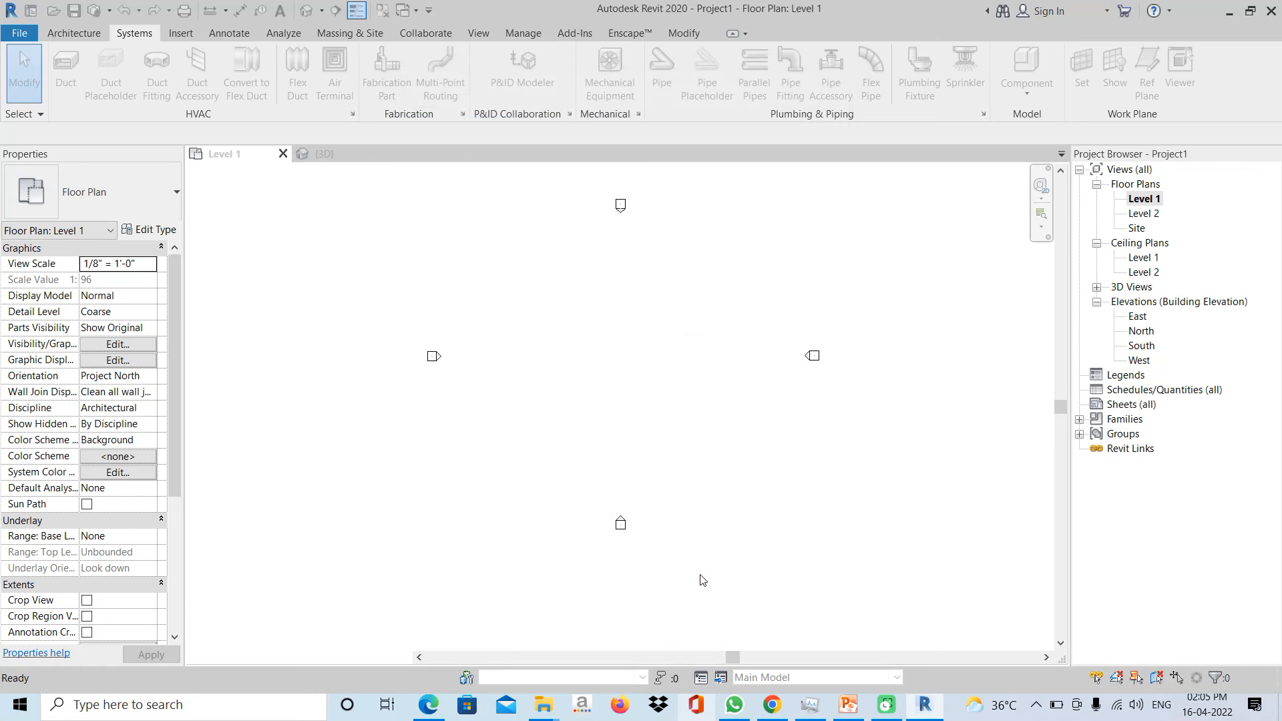
- Reopen the user interface options and enable the Structure tab and tools
{"action": "left_click", "coordinate": [19, 33]}
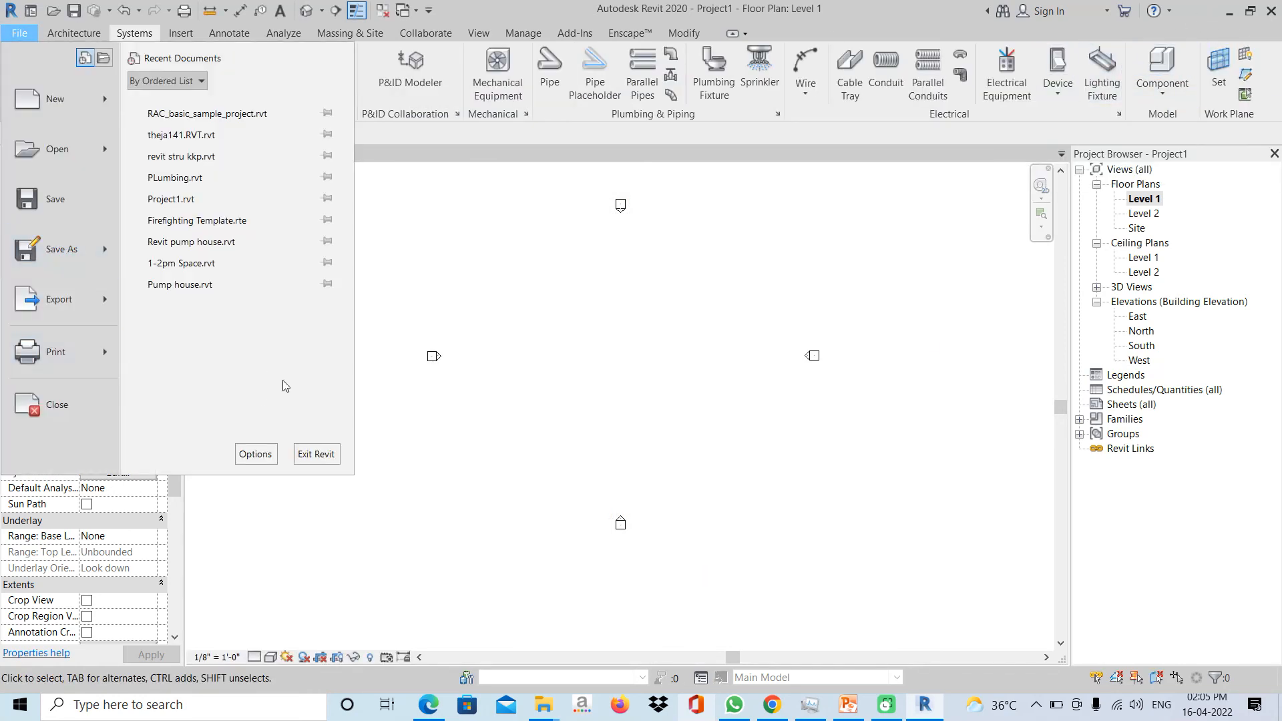
{"action": "left_click", "coordinate": [255, 458]}
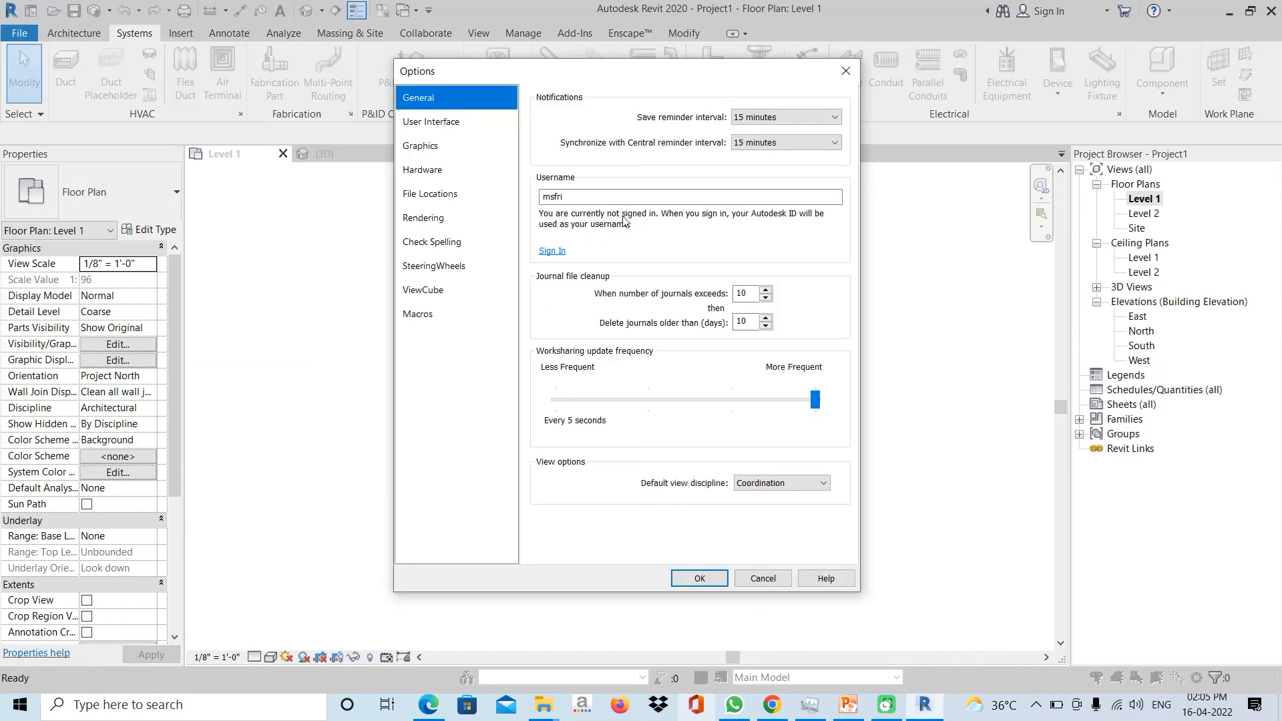
{"action": "left_click", "coordinate": [431, 122]}
{"action": "scroll", "coordinate": [578, 177], "scroll_direction": "up", "scroll_amount": 1}
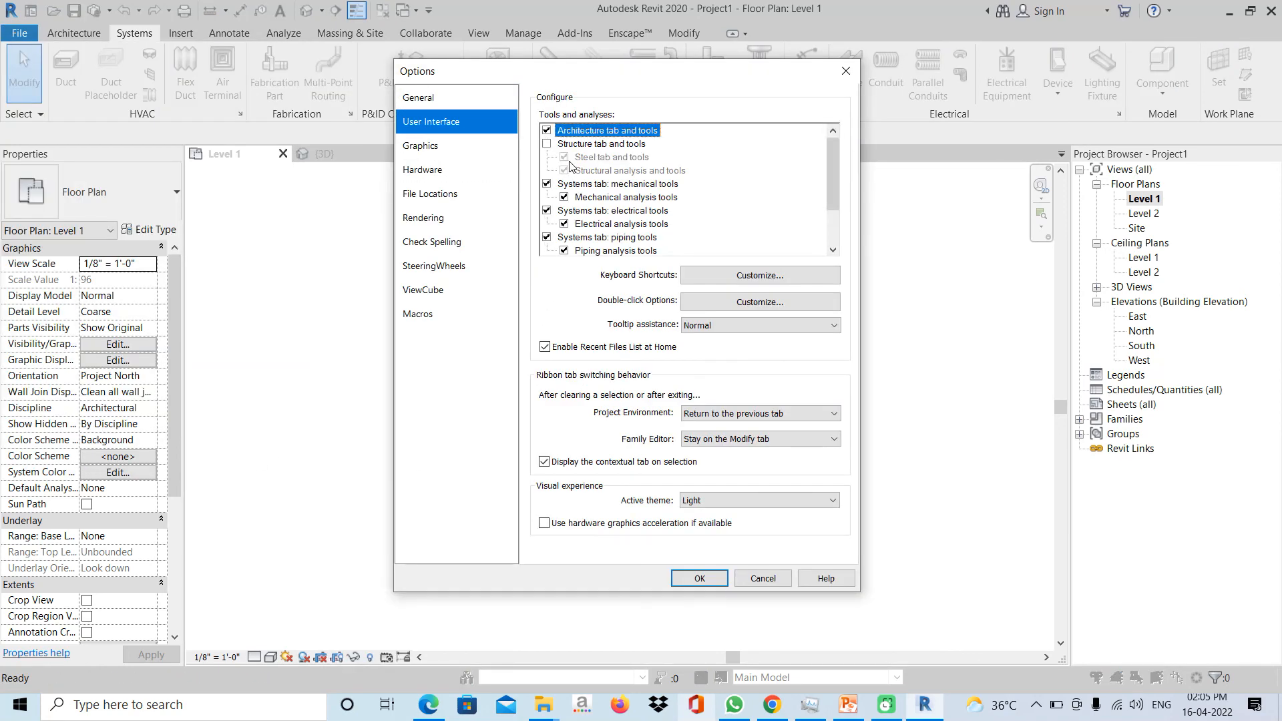
{"action": "left_click", "coordinate": [546, 144]}
{"action": "scroll", "coordinate": [637, 230], "scroll_direction": "down", "scroll_amount": 2}
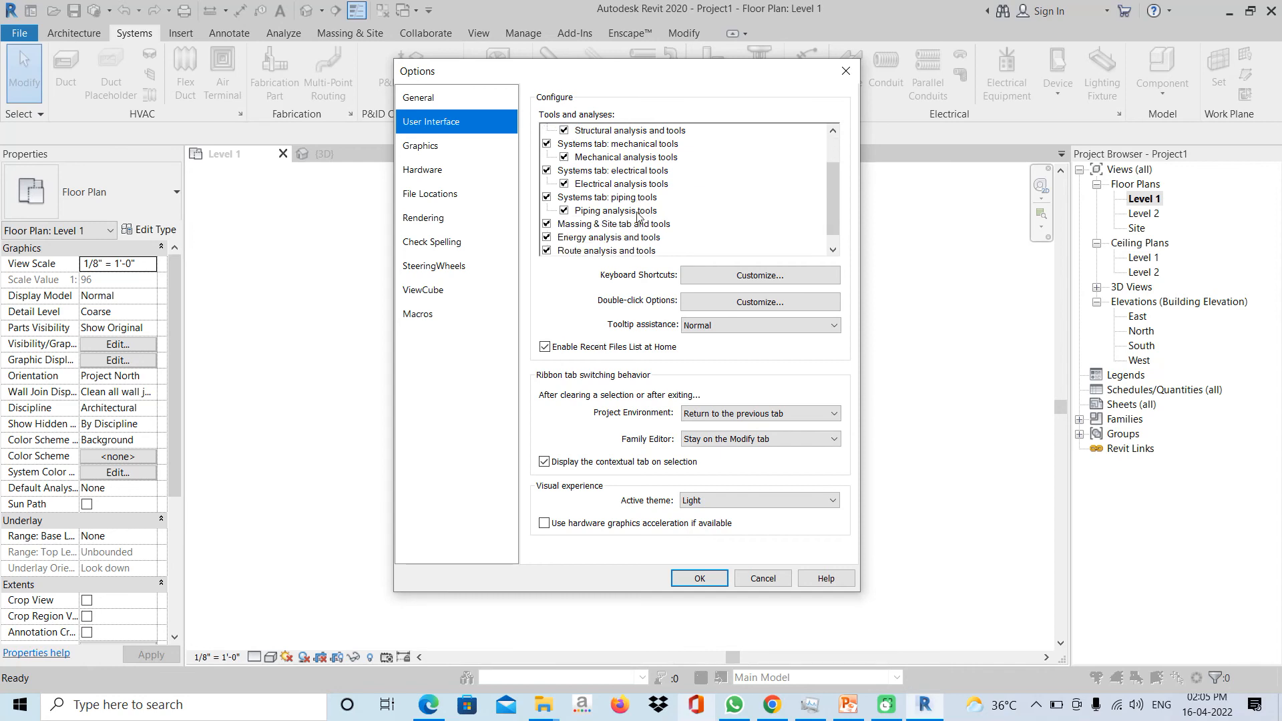
- Open the keyboard shortcut customization and examine the full list of commands and their assigned shortcuts
{"action": "left_click", "coordinate": [773, 276]}
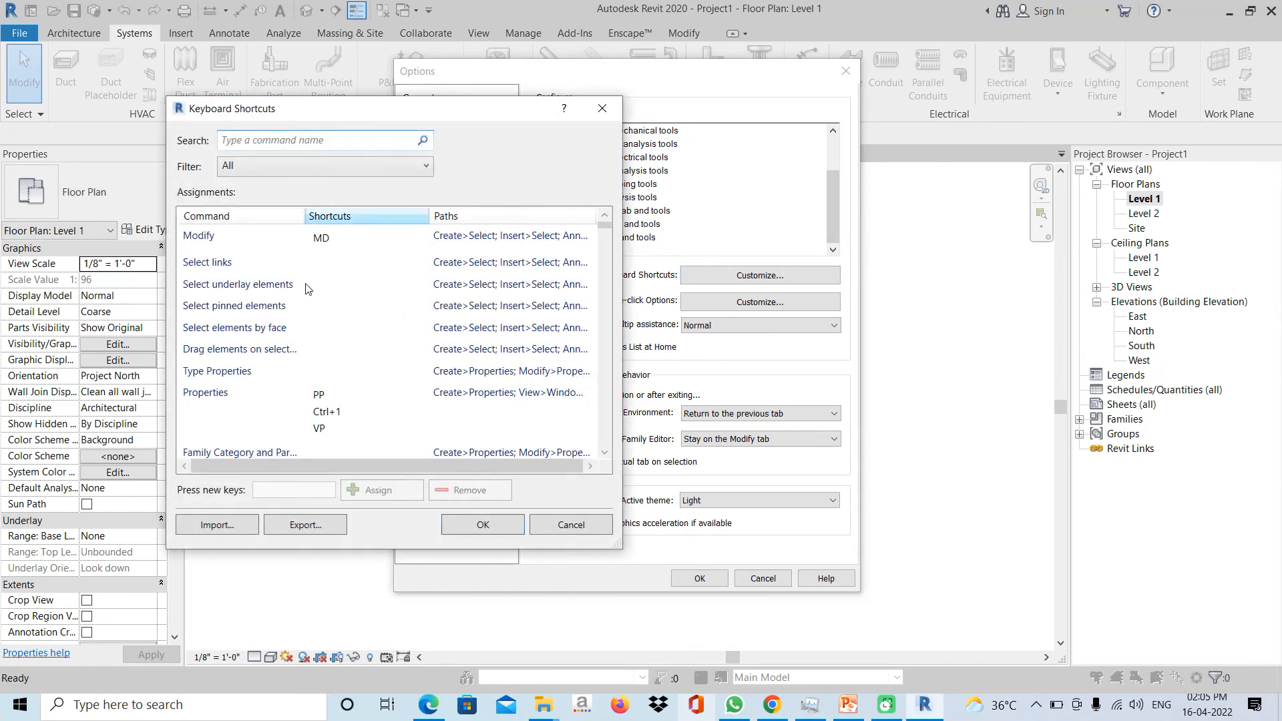
{"action": "left_click_drag", "start_coordinate": [437, 117], "coordinate": [671, 72]}
{"action": "scroll", "coordinate": [553, 214], "scroll_direction": "down", "scroll_amount": 1}
{"action": "scroll", "coordinate": [554, 241], "scroll_direction": "down", "scroll_amount": 10}
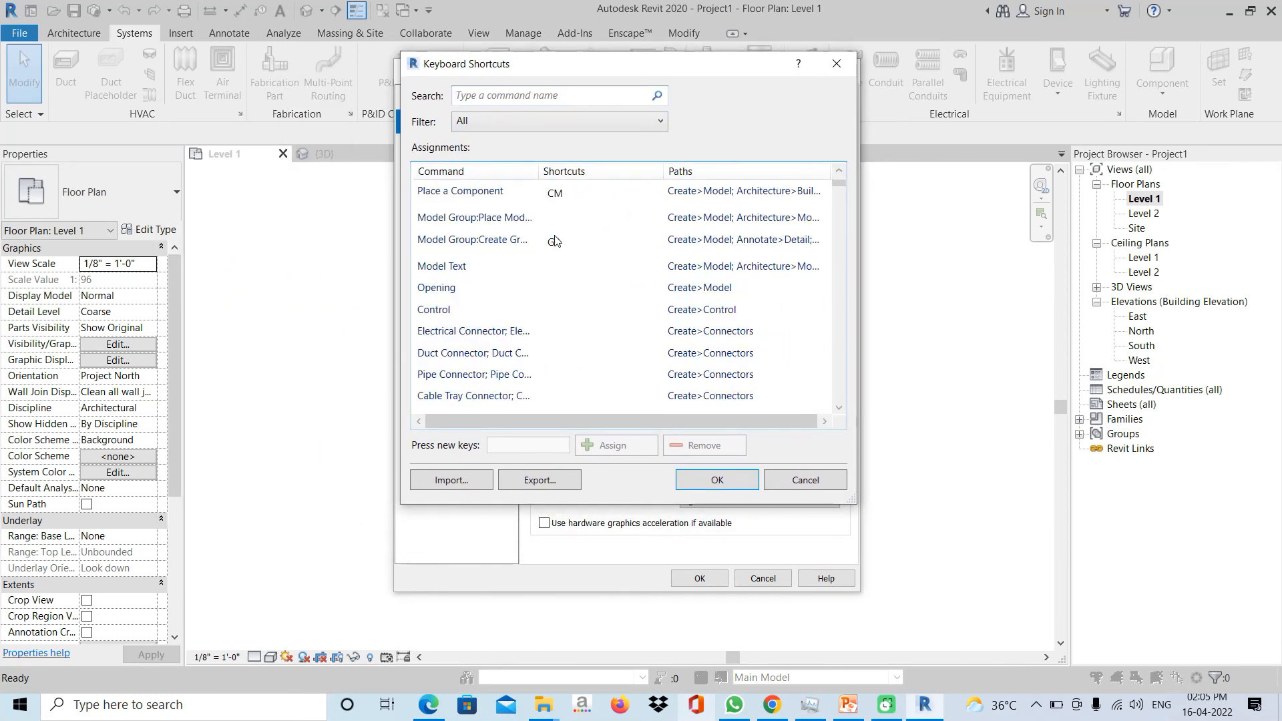
{"action": "scroll", "coordinate": [563, 276], "scroll_direction": "up", "scroll_amount": 4}
{"action": "scroll", "coordinate": [563, 276], "scroll_direction": "down", "scroll_amount": 15}
{"action": "scroll", "coordinate": [563, 276], "scroll_direction": "down", "scroll_amount": 1}
{"action": "scroll", "coordinate": [563, 275], "scroll_direction": "up", "scroll_amount": 12}
{"action": "scroll", "coordinate": [563, 276], "scroll_direction": "up", "scroll_amount": 5}
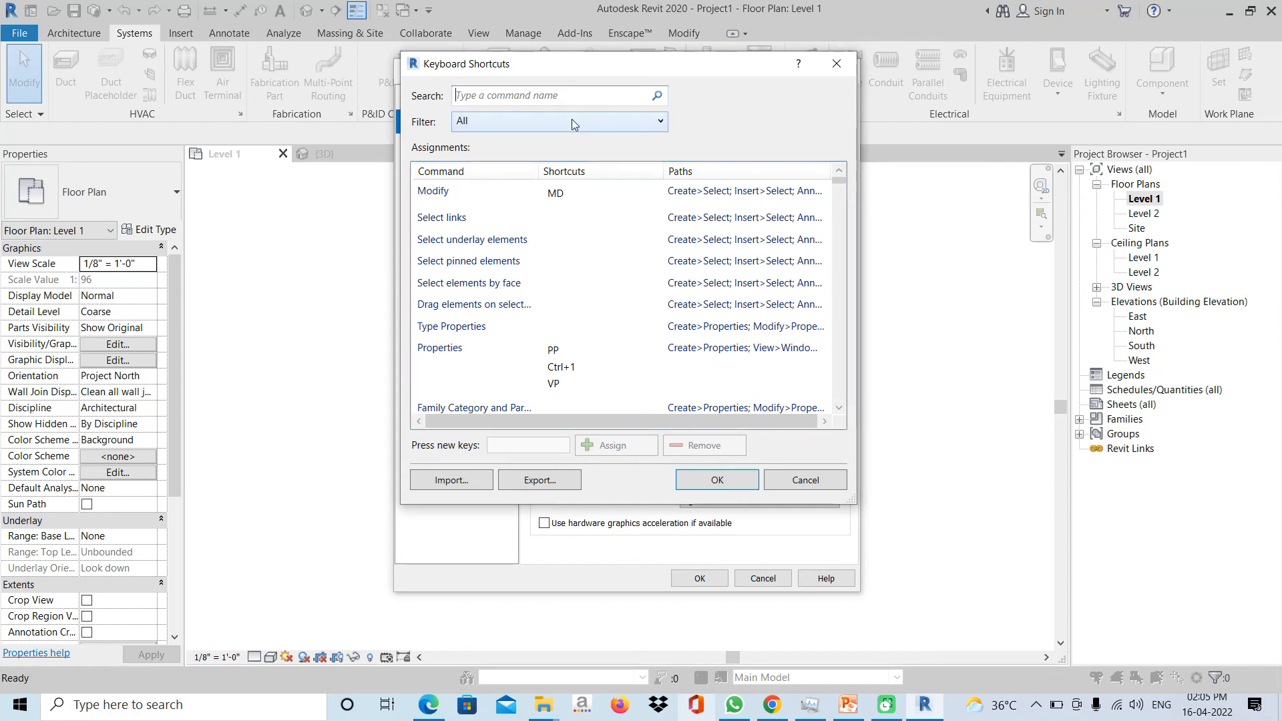
- Assign 1 as the keyboard shortcut for the Architecture Tab's Model Text command and apply the options
{"action": "left_click", "coordinate": [611, 121]}
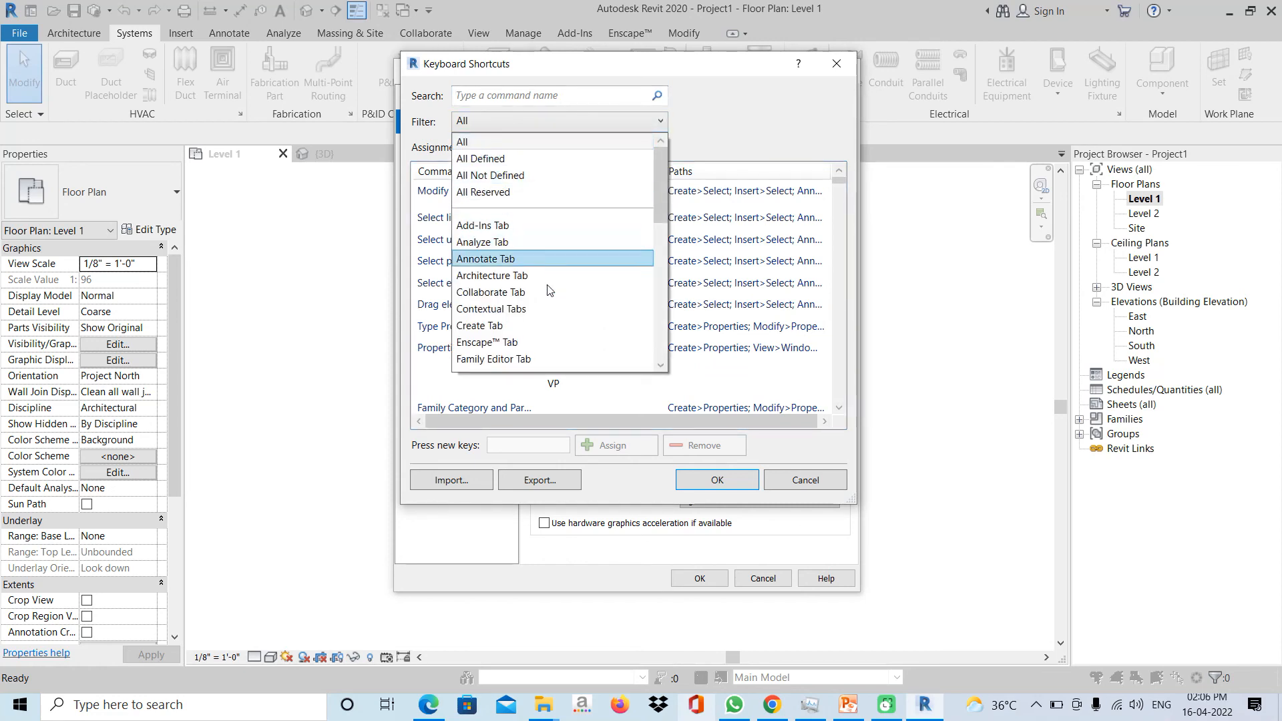
{"action": "scroll", "coordinate": [514, 259], "scroll_direction": "down", "scroll_amount": 4}
{"action": "scroll", "coordinate": [514, 260], "scroll_direction": "up", "scroll_amount": 4}
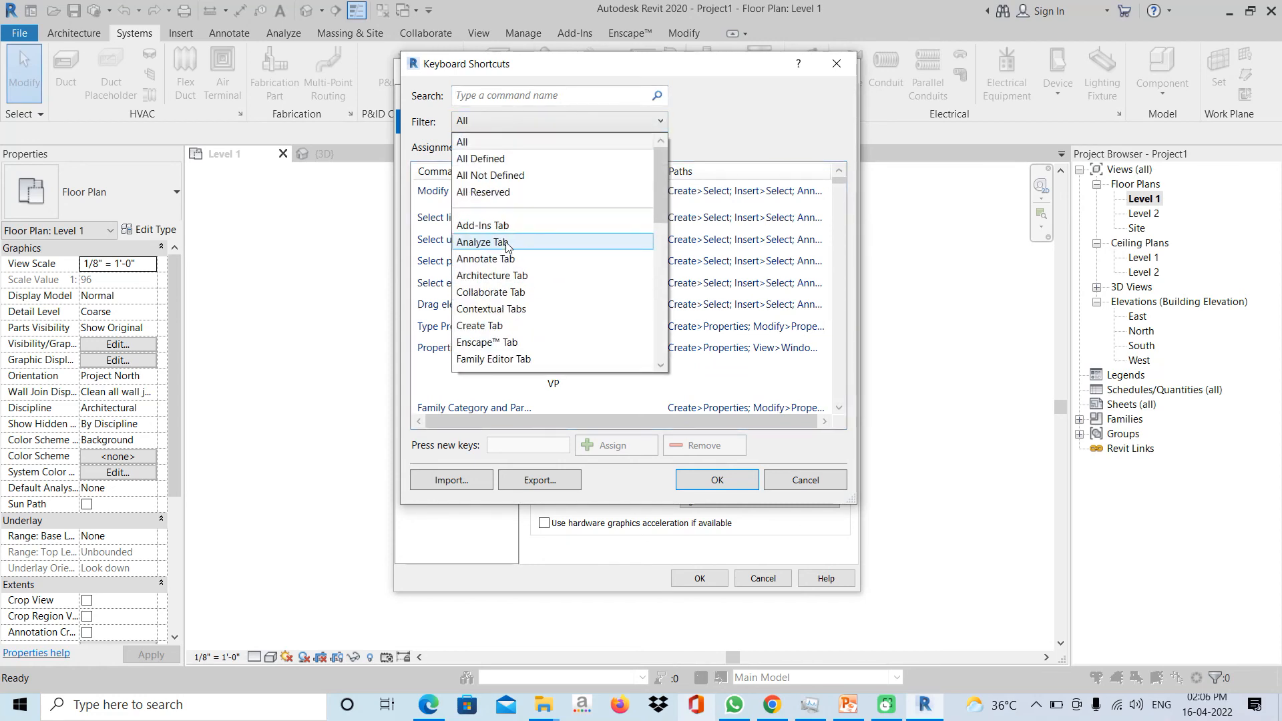
{"action": "left_click", "coordinate": [515, 277]}
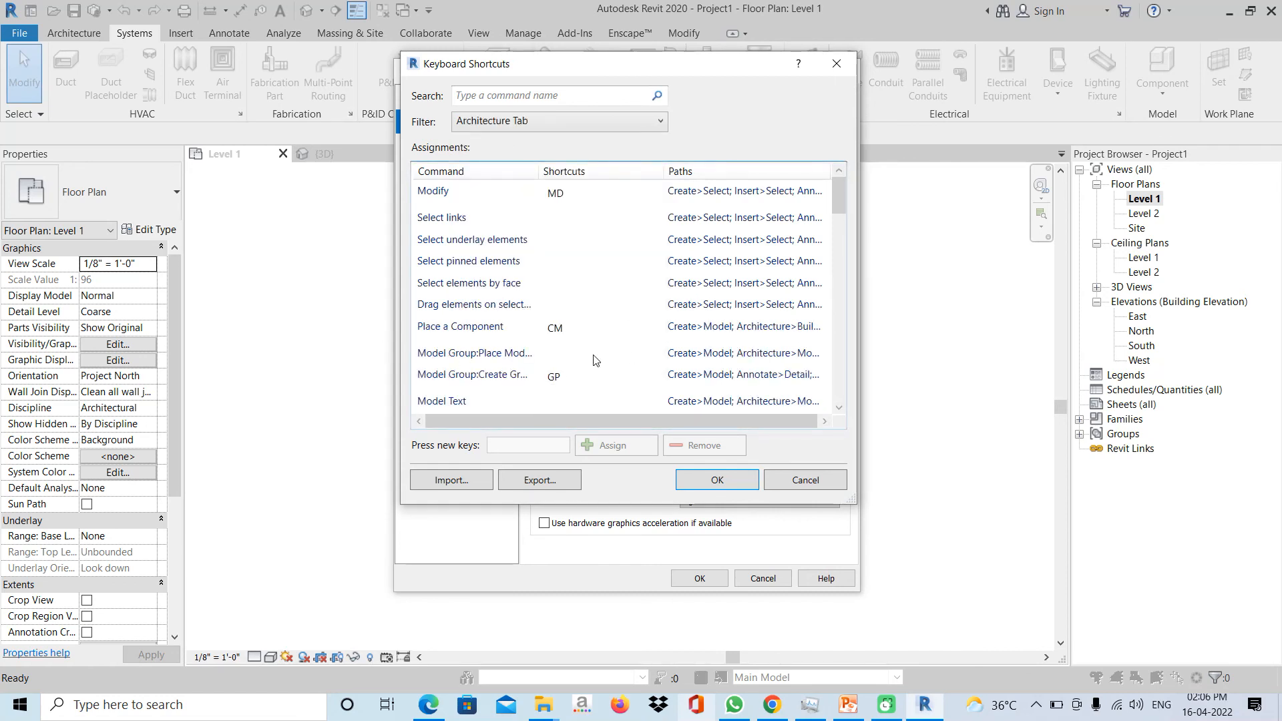
{"action": "scroll", "coordinate": [514, 392], "scroll_direction": "down", "scroll_amount": 1}
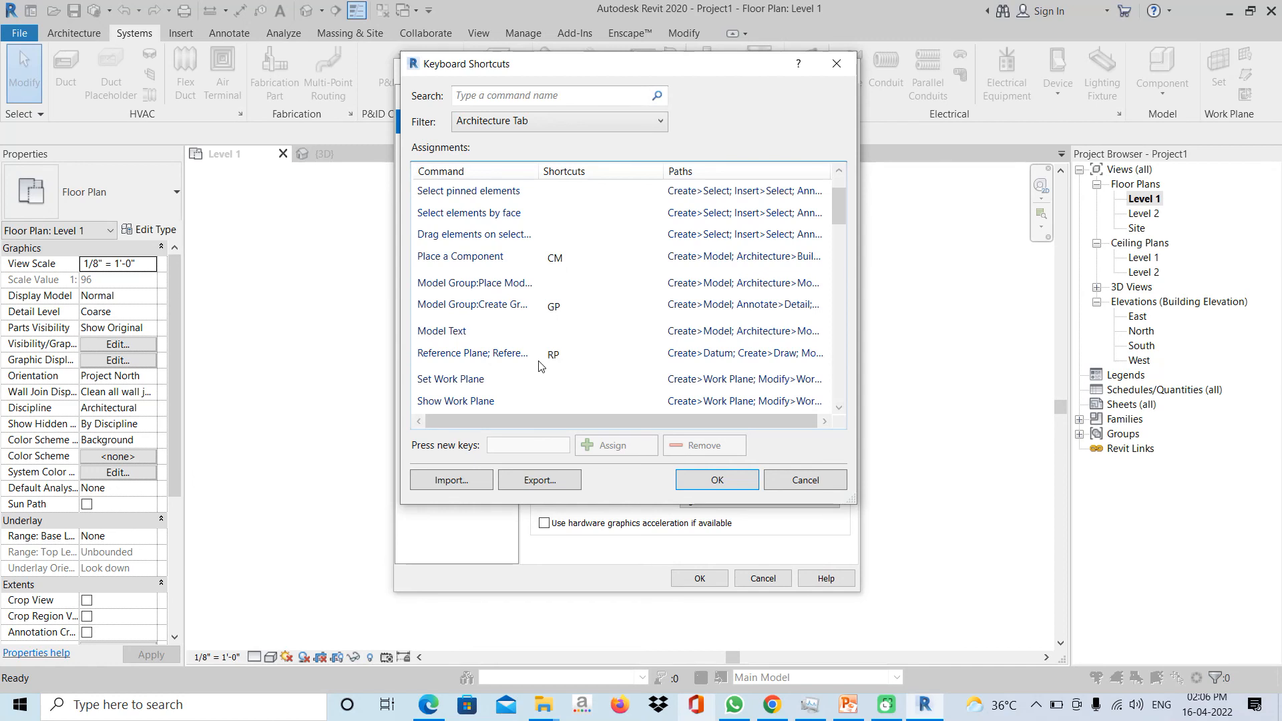
{"action": "left_click", "coordinate": [560, 338]}
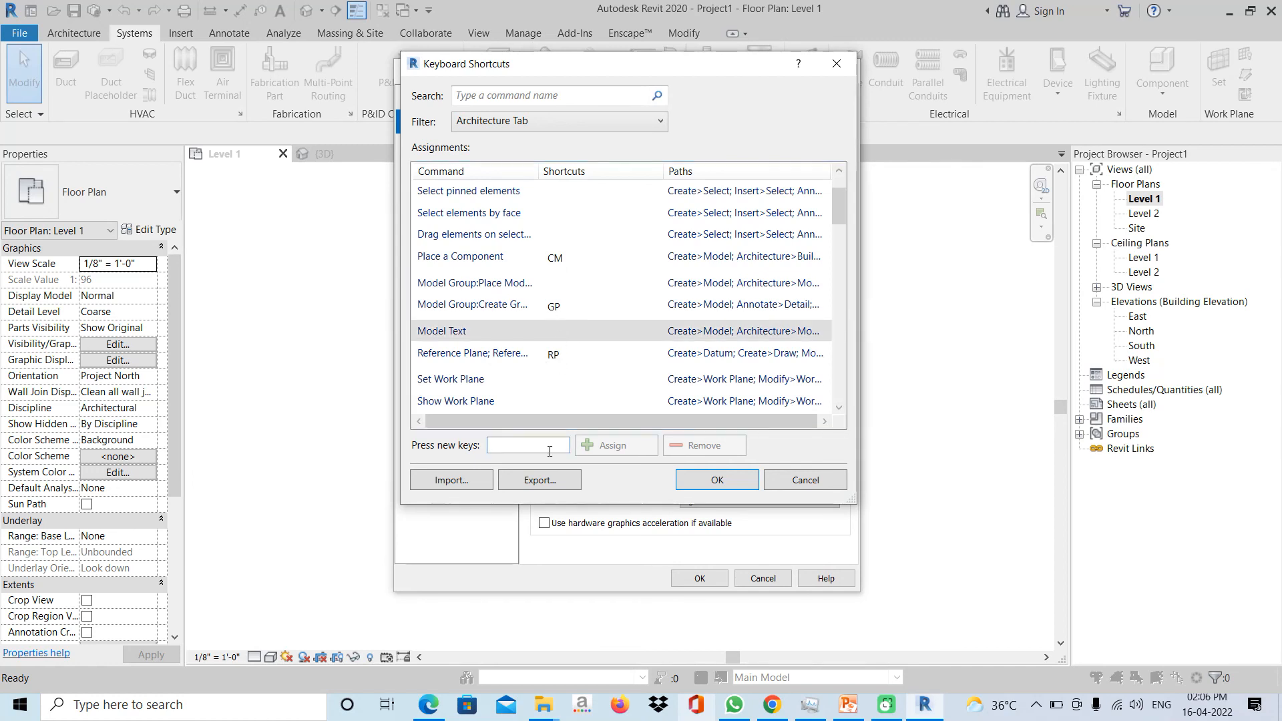
{"action": "type", "text": "1"}
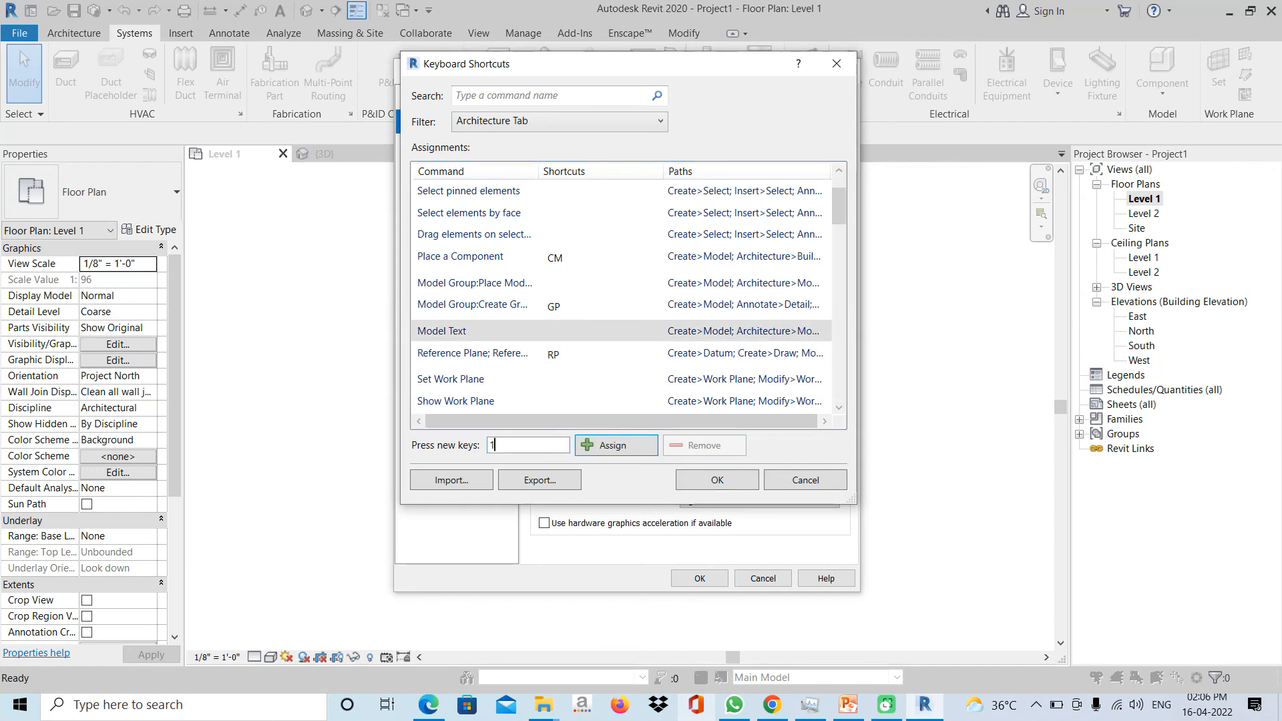
{"action": "left_click", "coordinate": [620, 446]}
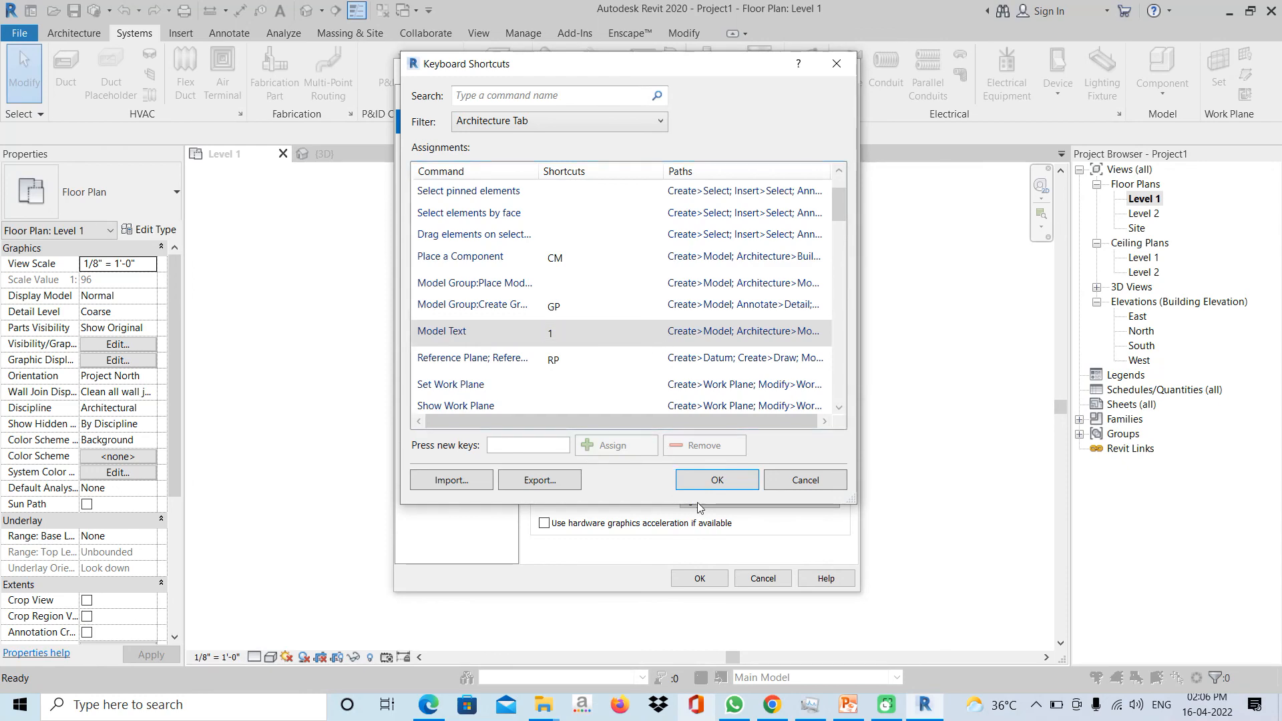
{"action": "left_click", "coordinate": [717, 481]}
{"action": "left_click", "coordinate": [709, 579]}
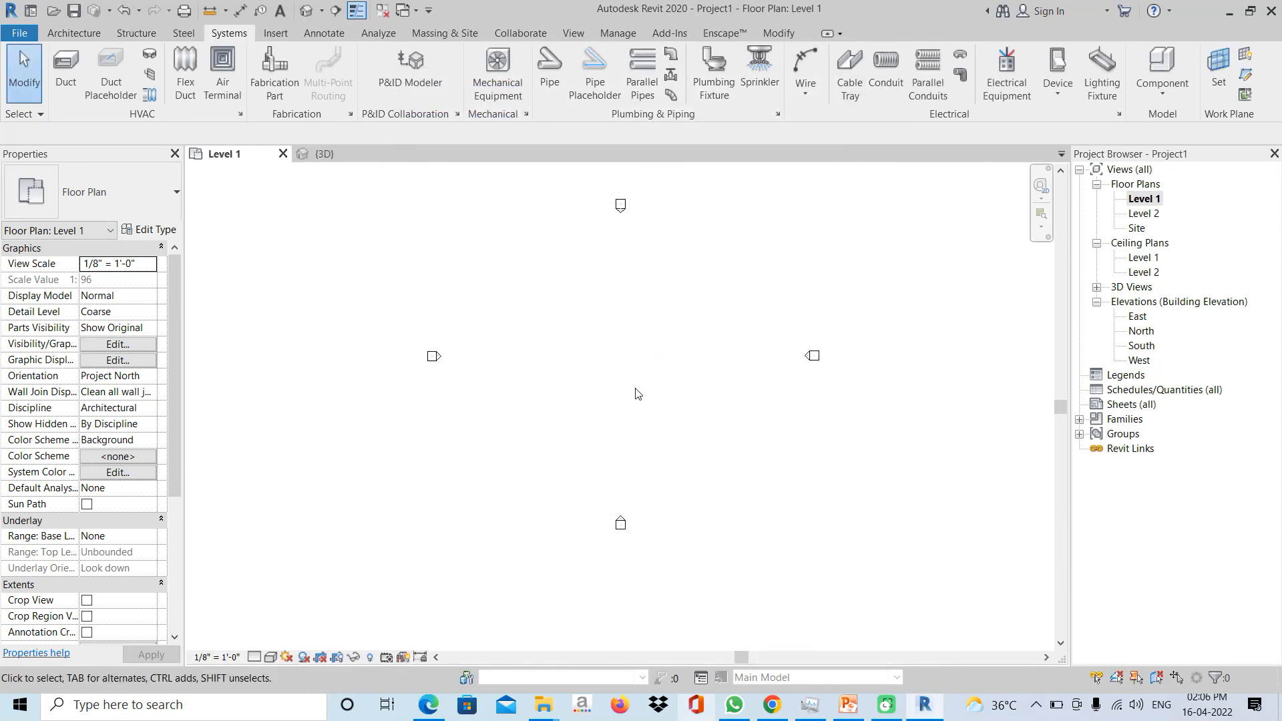
- Test the custom Model Text shortcut and dismiss the text editor without placing any text
{"action": "key", "text": "m"}
{"action": "key", "text": "t"}
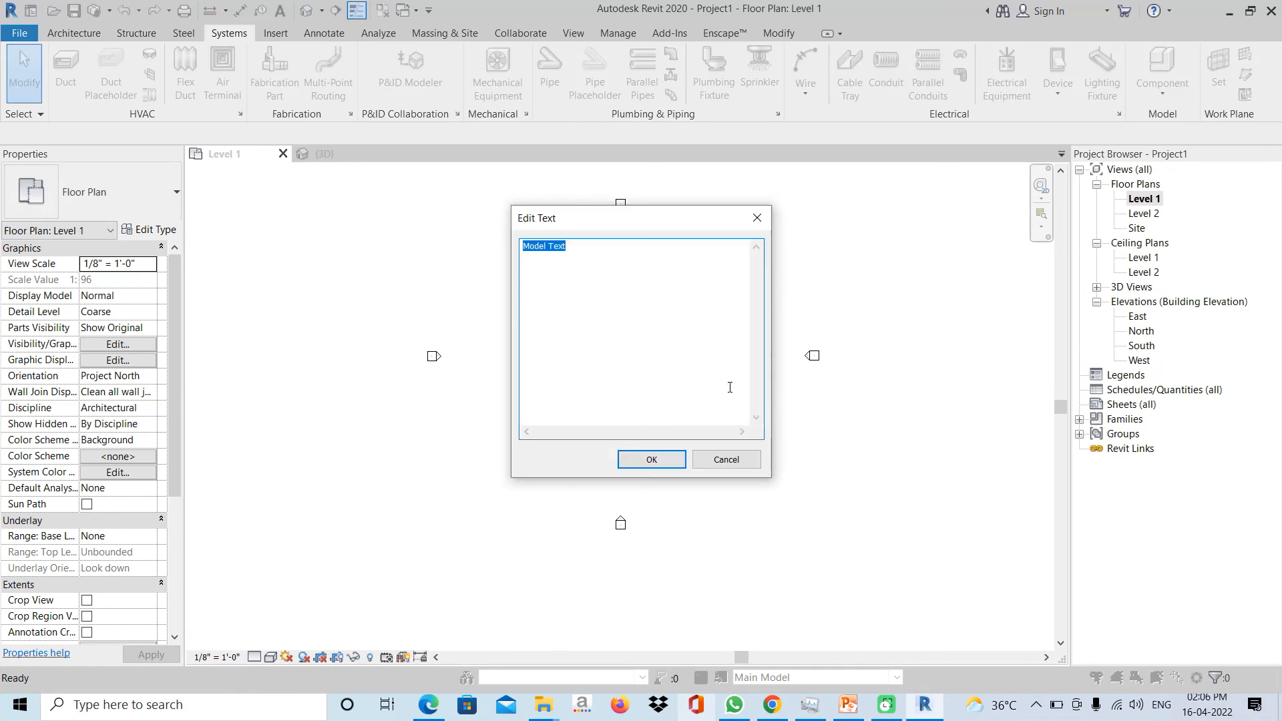
{"action": "left_click", "coordinate": [755, 224]}
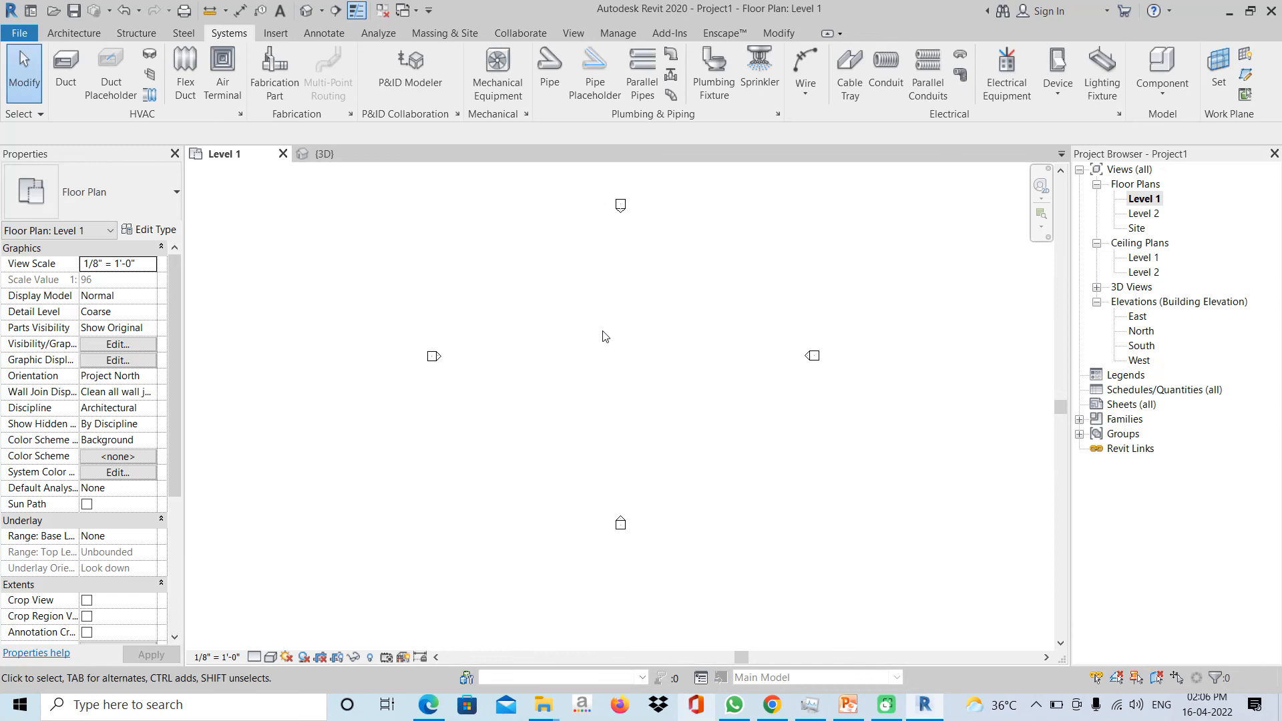
- Remove the custom shortcut 1 from the Architecture Tab's Model Text command and accept the shortcut changes
{"action": "left_click", "coordinate": [20, 34]}
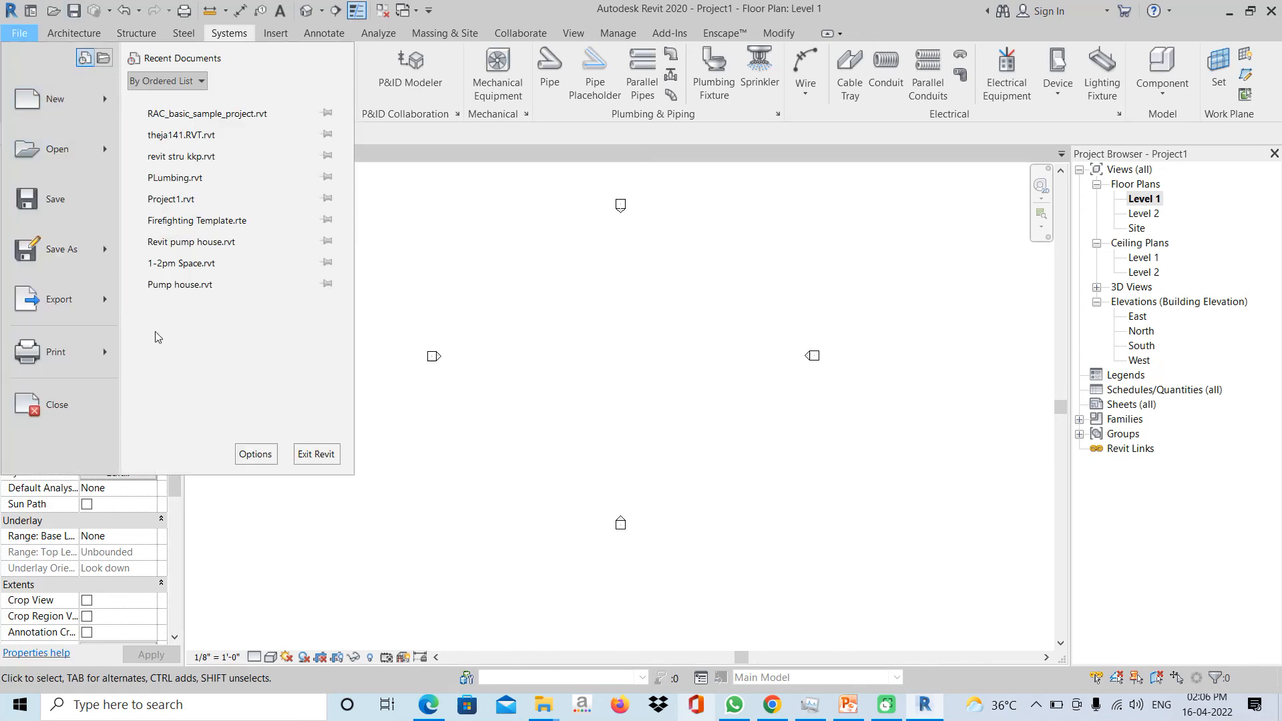
{"action": "left_click", "coordinate": [256, 455]}
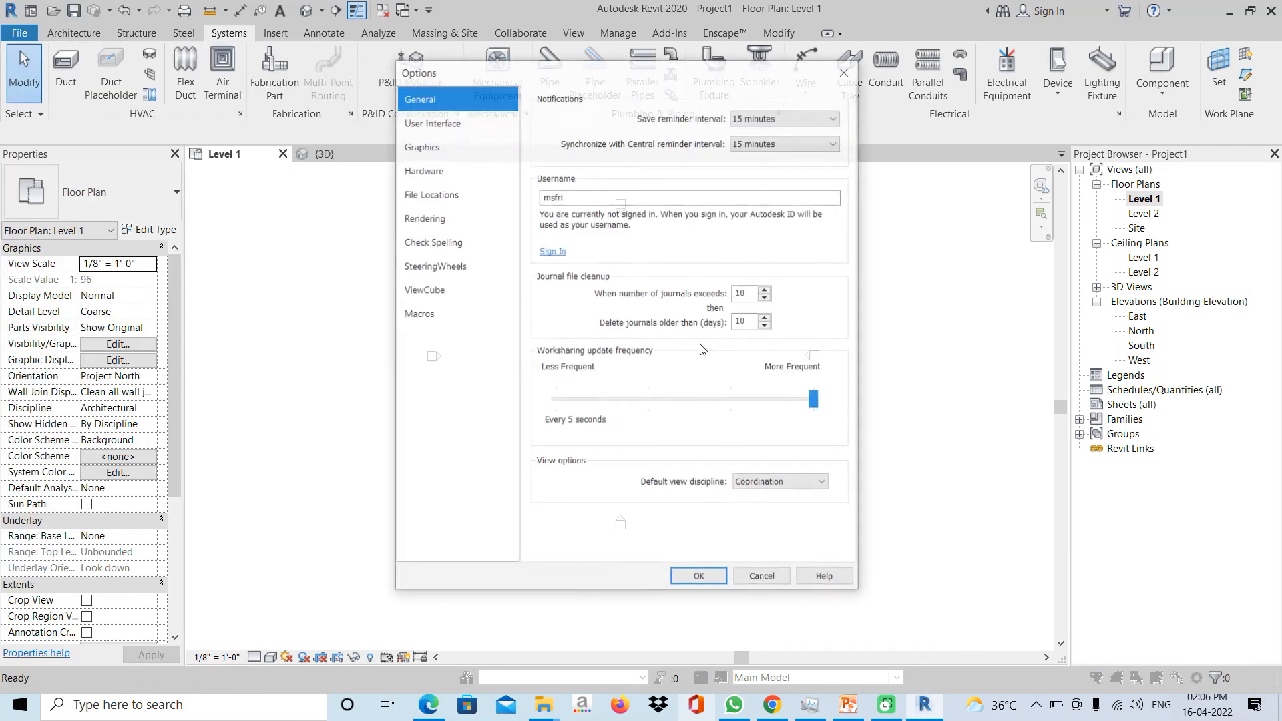
{"action": "left_click", "coordinate": [451, 128]}
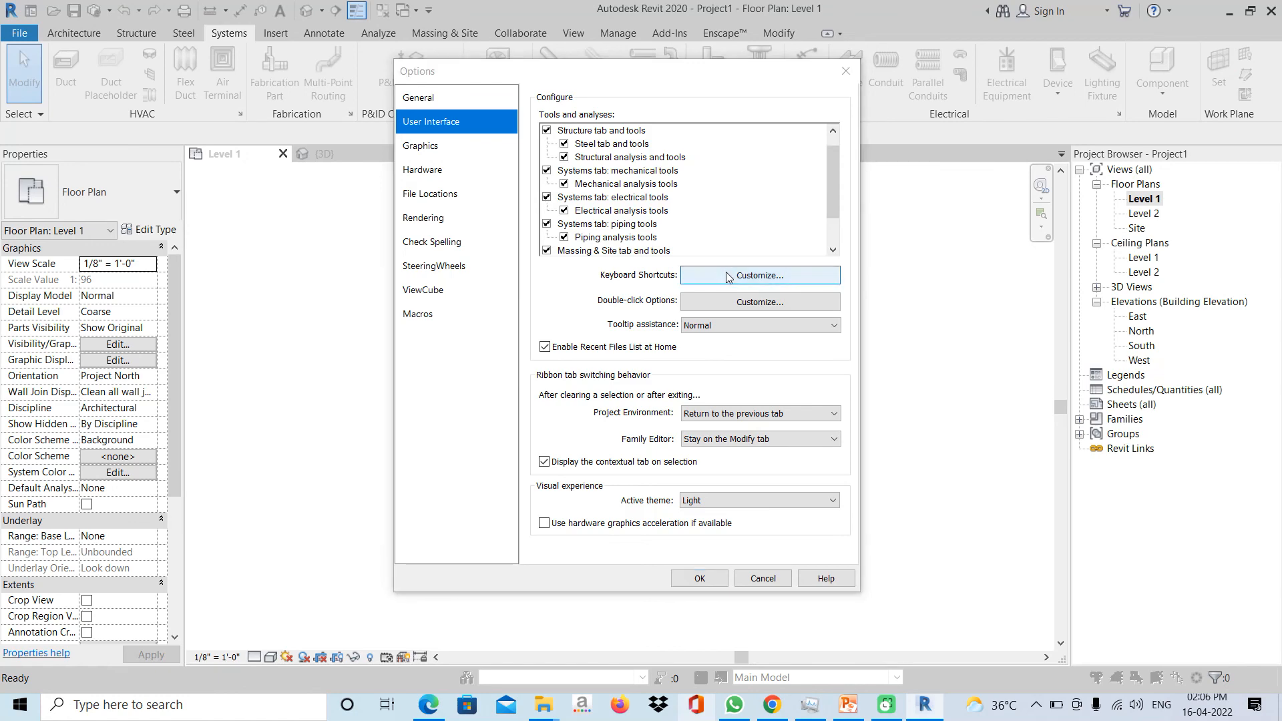
{"action": "left_click", "coordinate": [726, 271]}
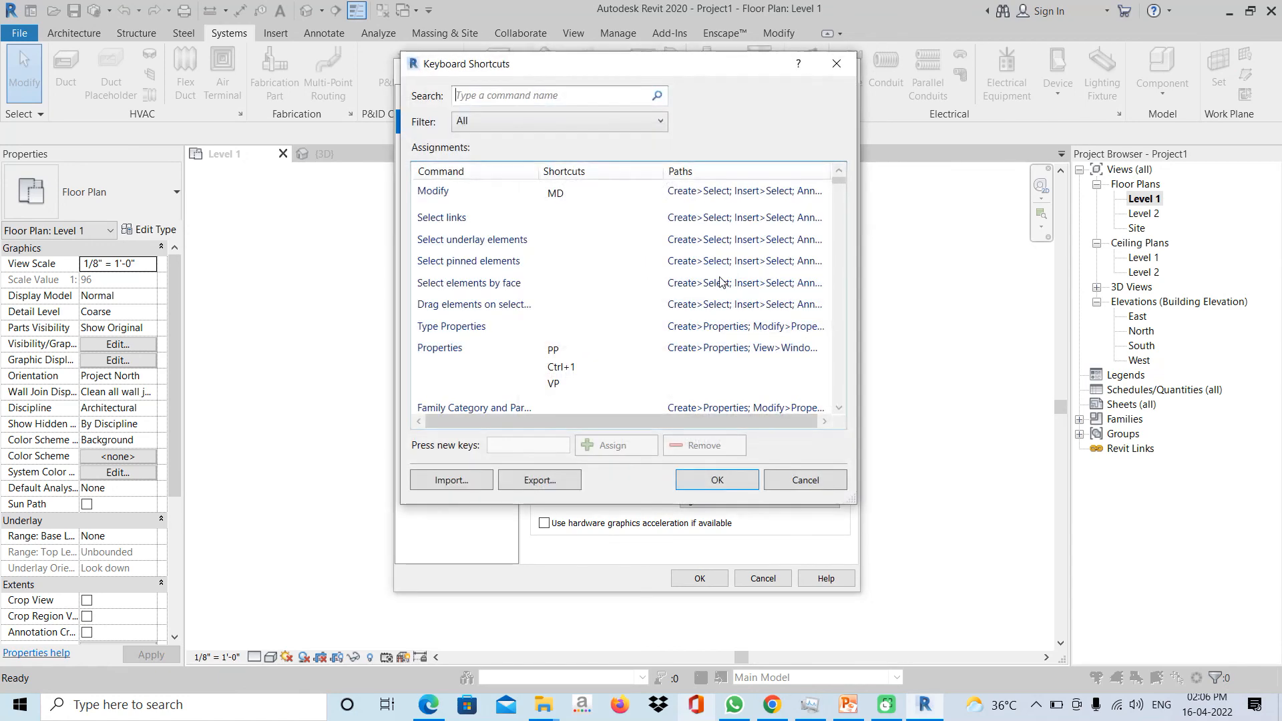
{"action": "left_click", "coordinate": [604, 121]}
{"action": "left_click", "coordinate": [545, 275]}
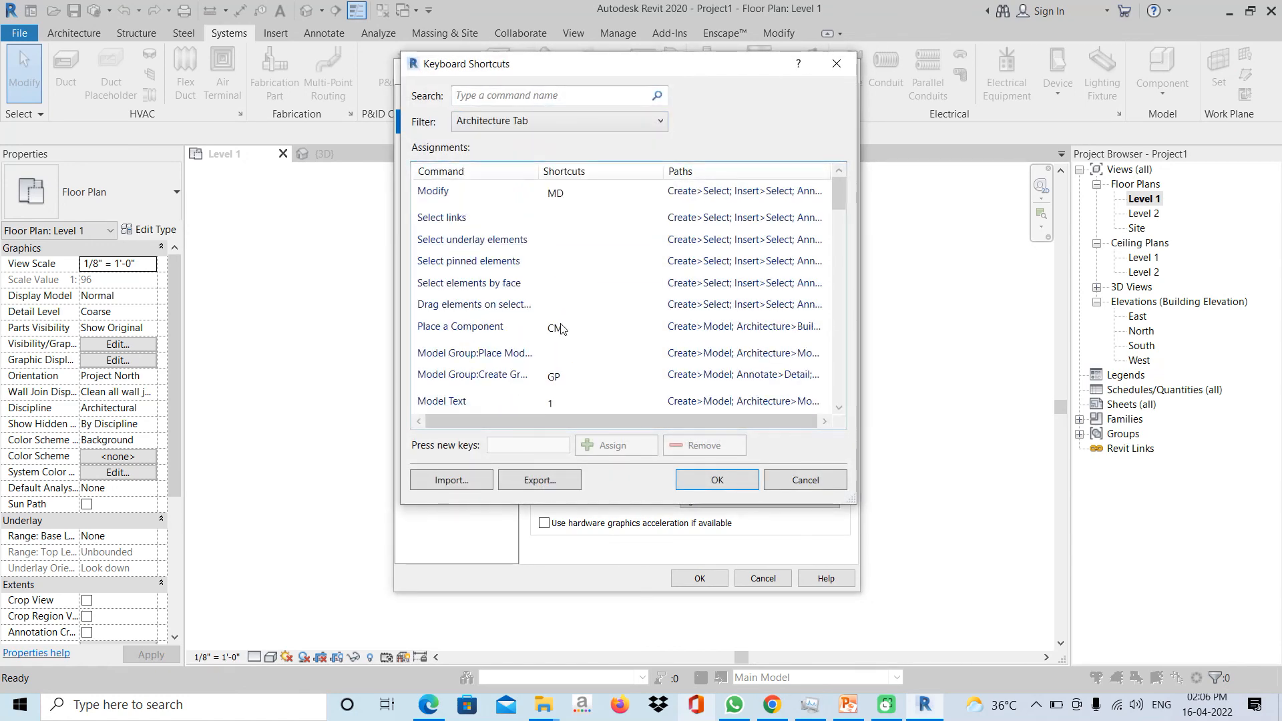
{"action": "left_click", "coordinate": [573, 375]}
{"action": "left_click", "coordinate": [704, 446]}
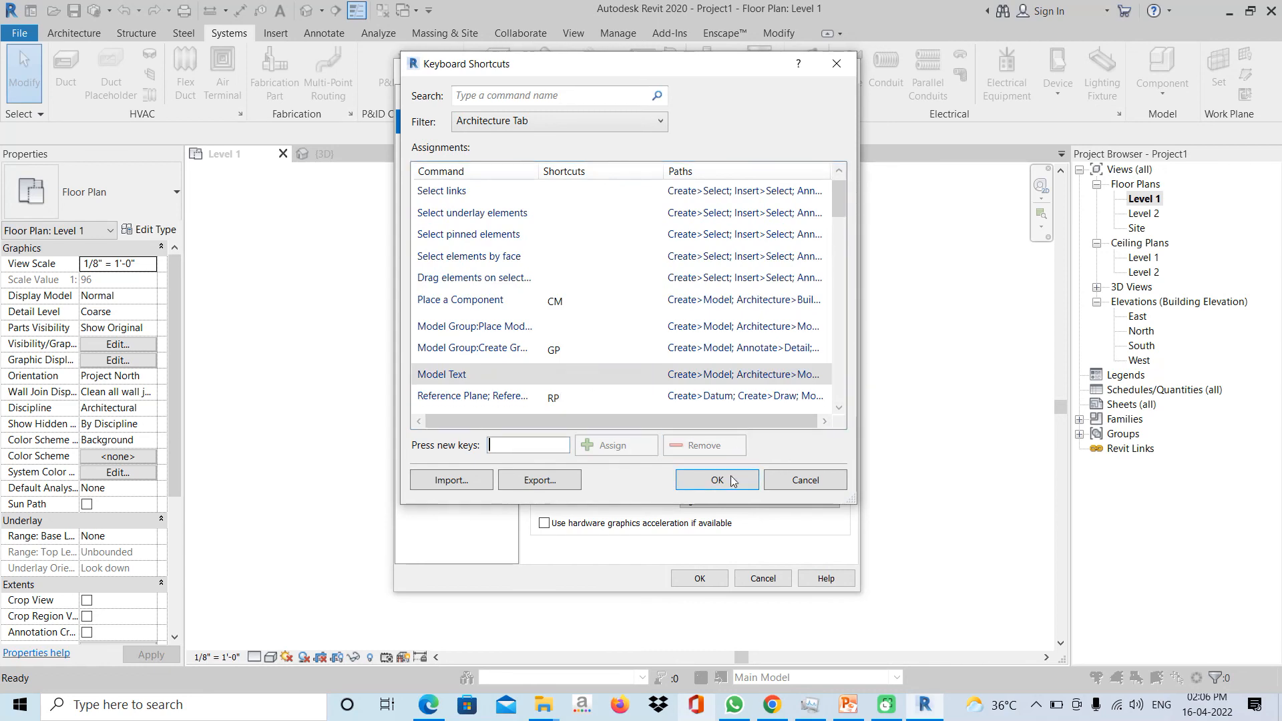
{"action": "left_click", "coordinate": [717, 481]}
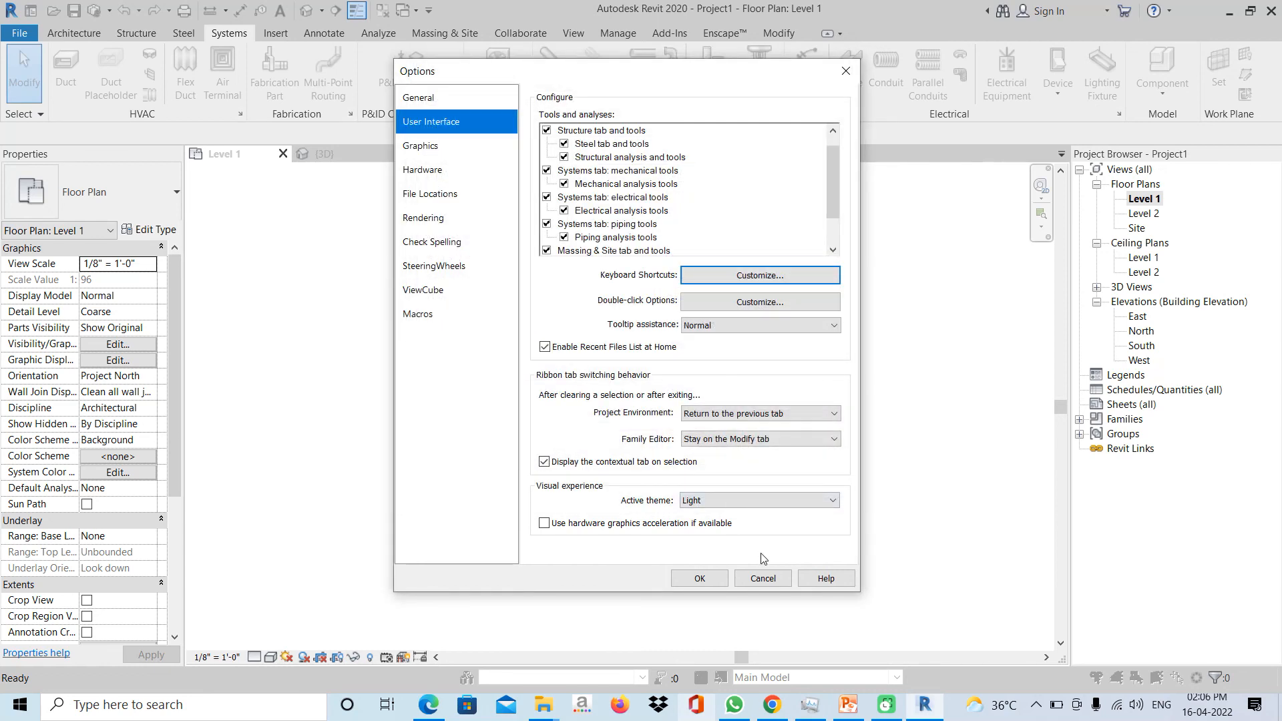
- Examine the double-click actions set for each element type and close those settings
{"action": "left_click", "coordinate": [783, 305]}
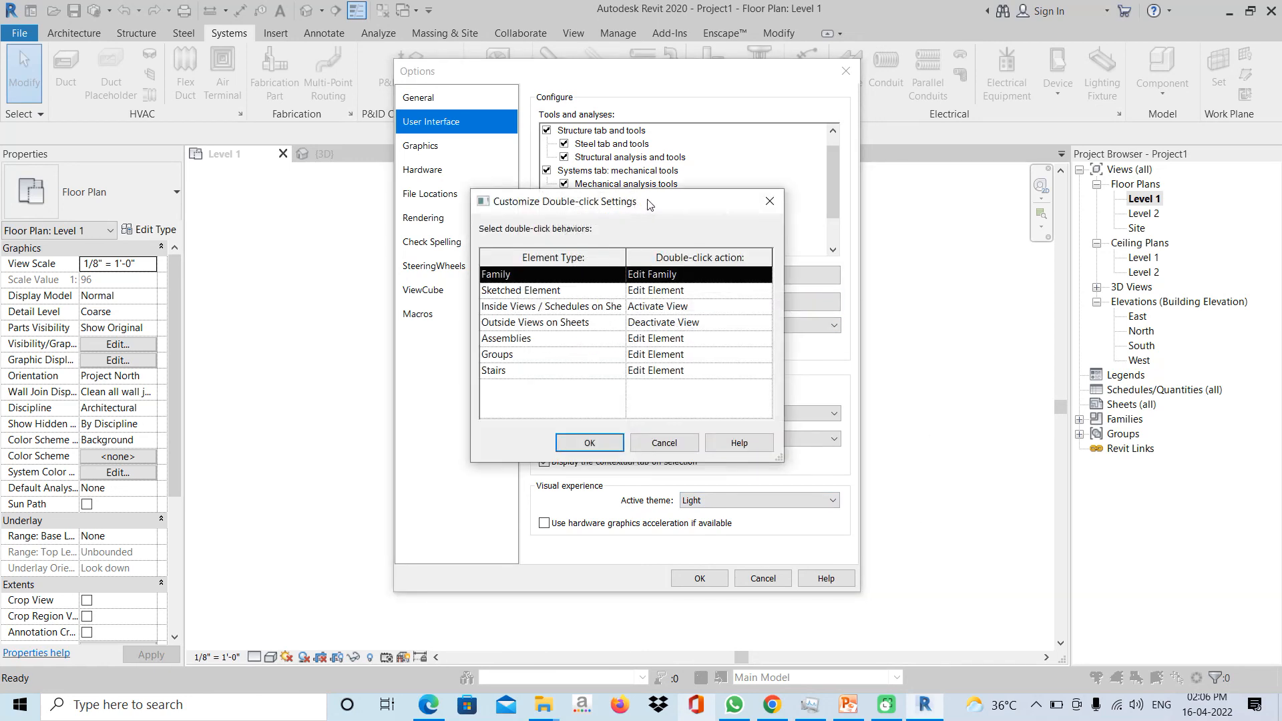
{"action": "left_click_drag", "start_coordinate": [648, 201], "coordinate": [612, 124]}
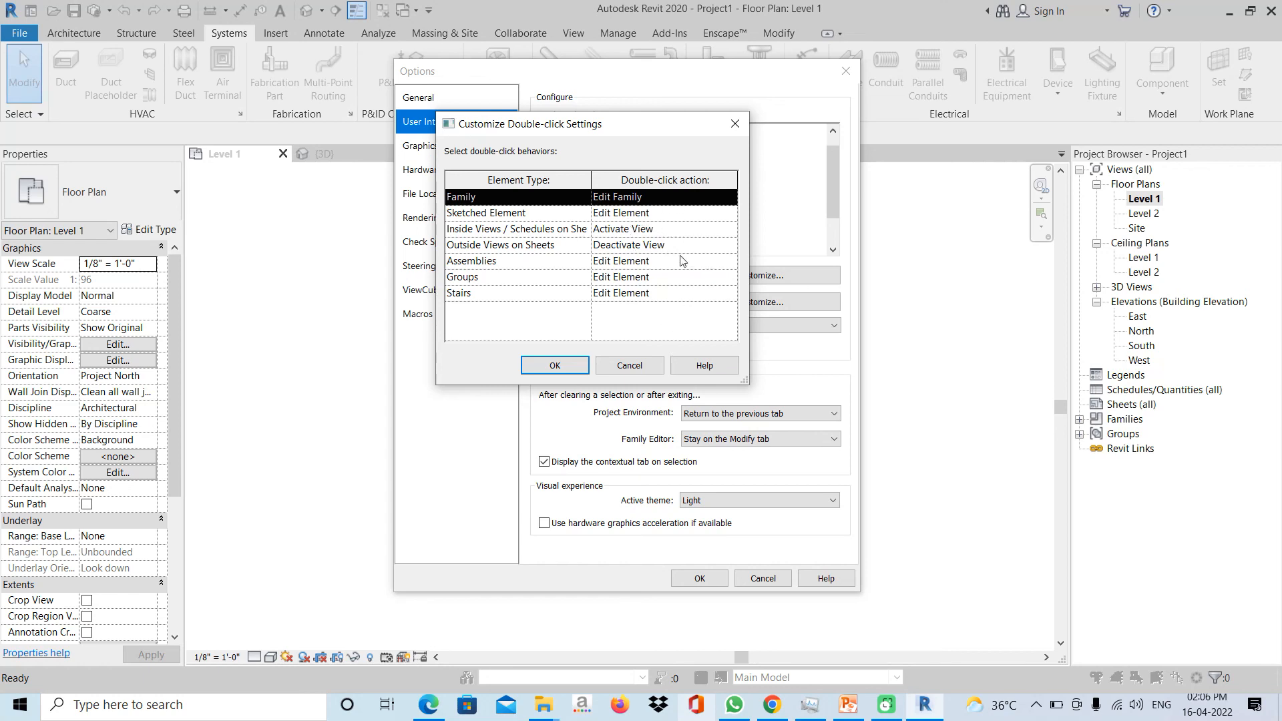
{"action": "left_click", "coordinate": [555, 366]}
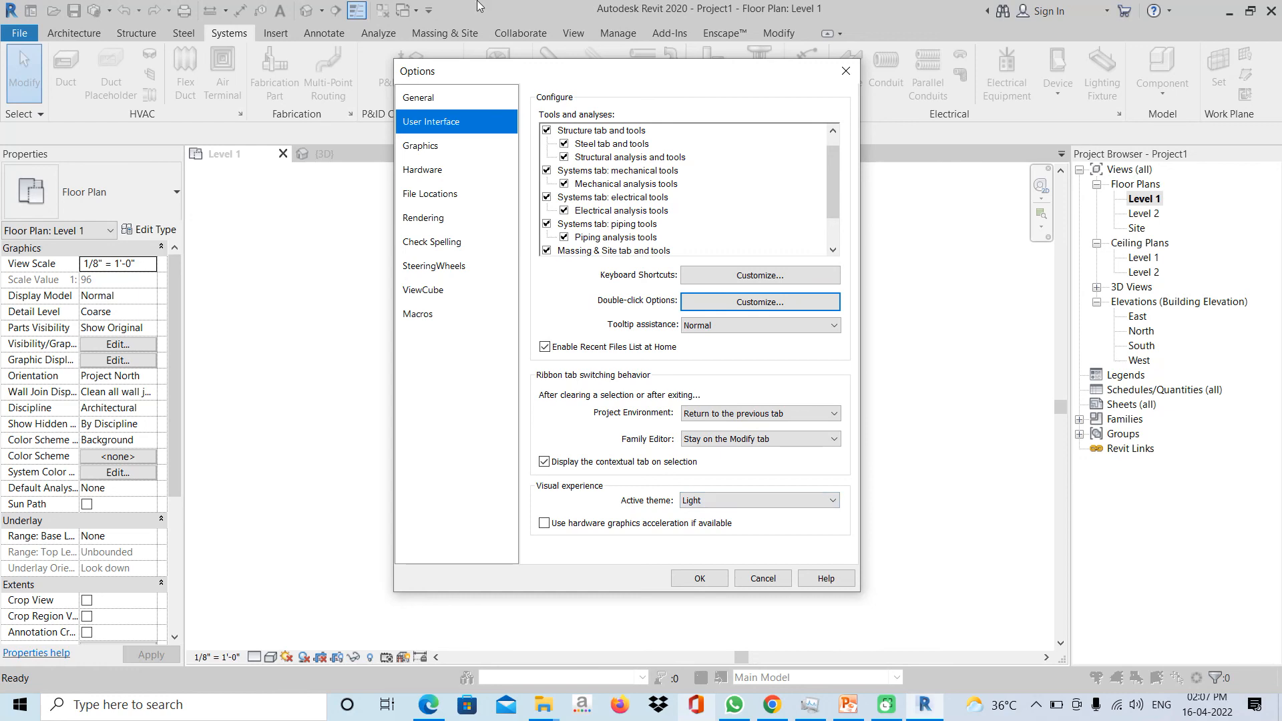
- Try the Dark active theme in the user interface options and restore the Light theme
{"action": "left_click", "coordinate": [798, 501]}
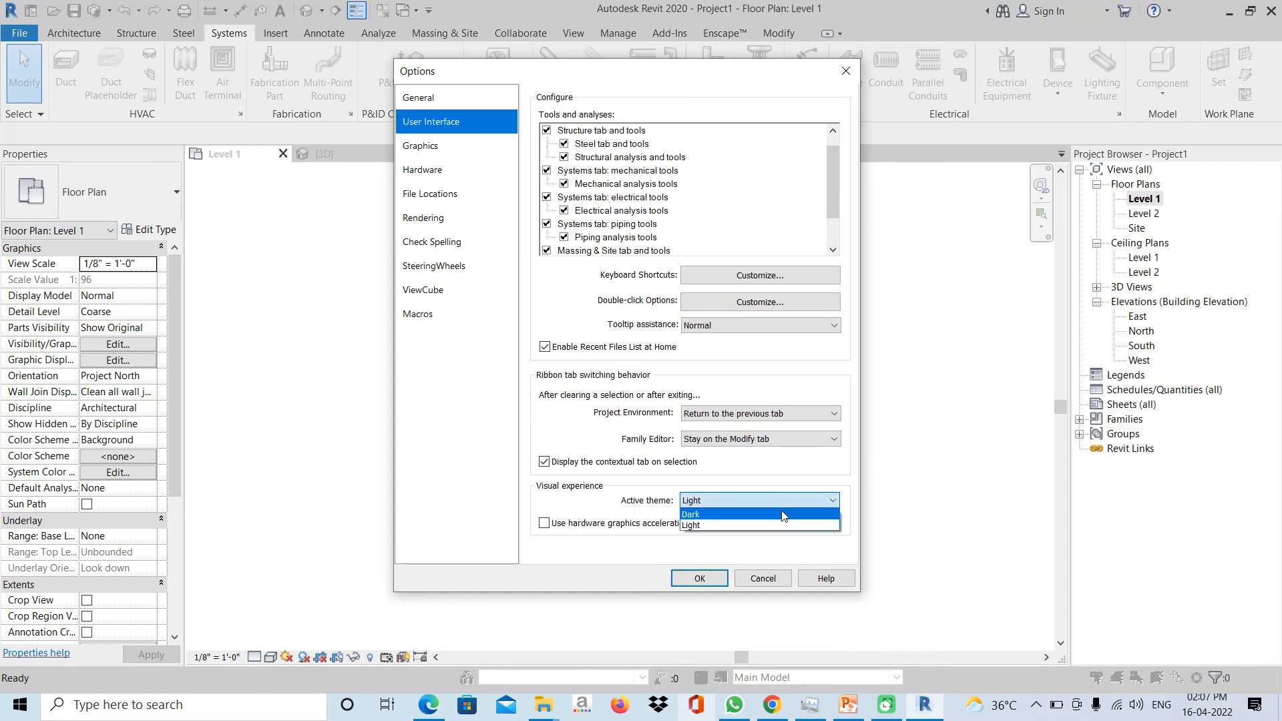
{"action": "left_click", "coordinate": [778, 515]}
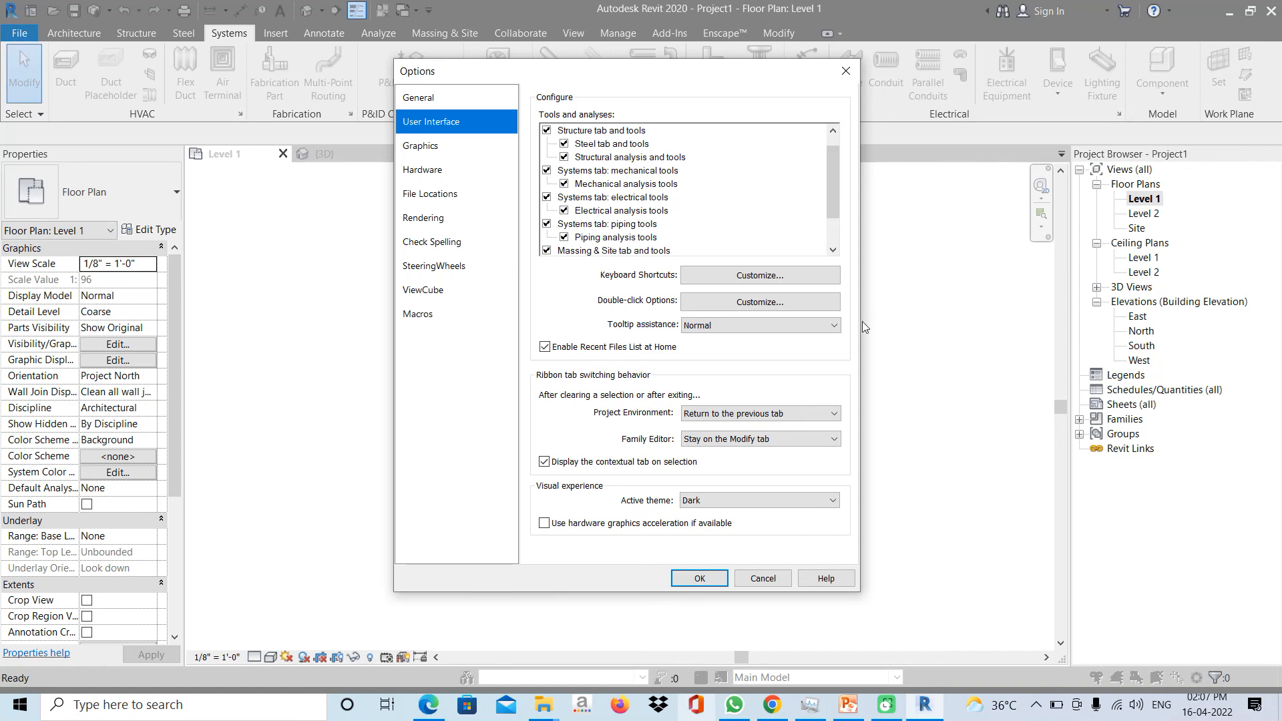
{"action": "left_click", "coordinate": [772, 501]}
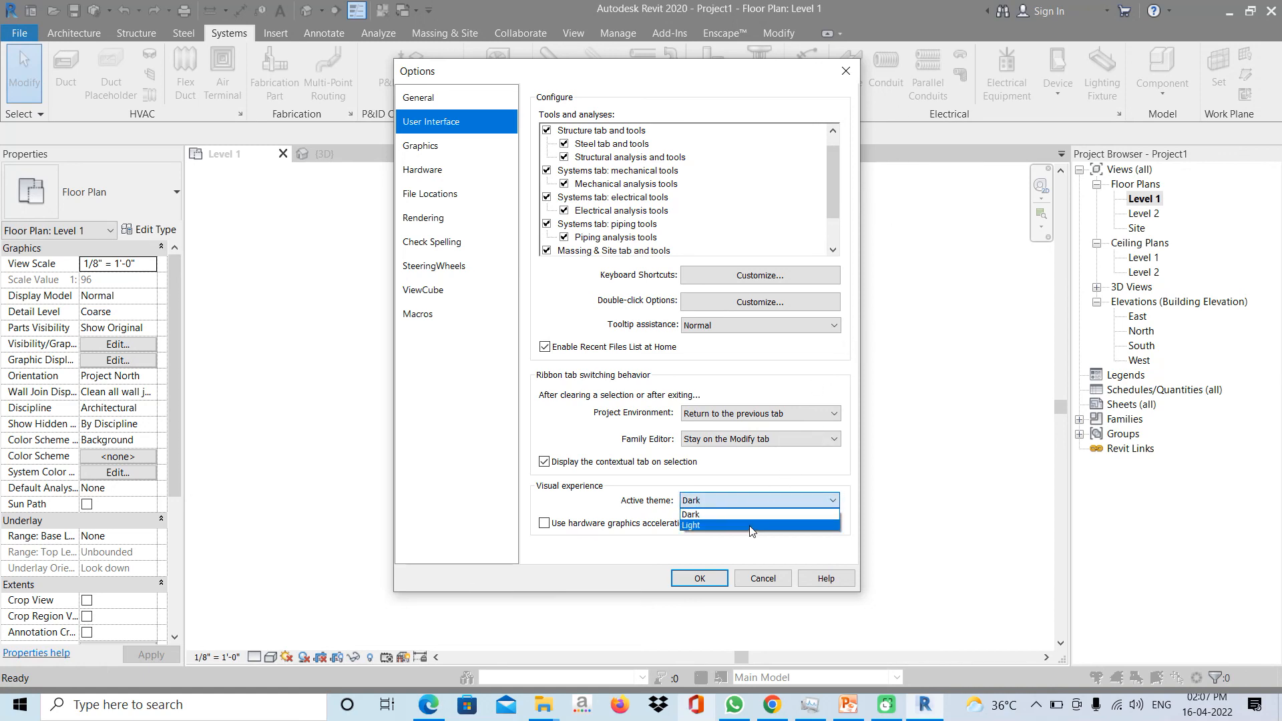
{"action": "left_click", "coordinate": [752, 526]}
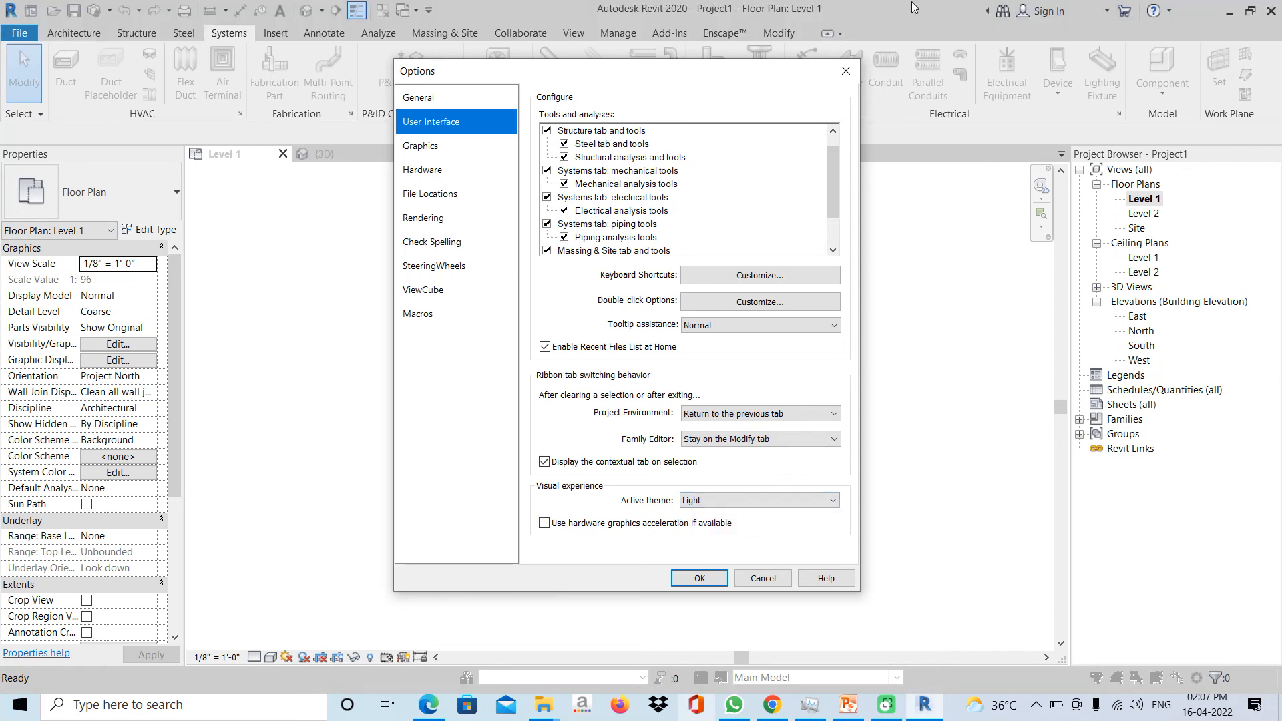
- Review the file location options, set the graphics background color to Black and apply it
{"action": "left_click", "coordinate": [457, 195]}
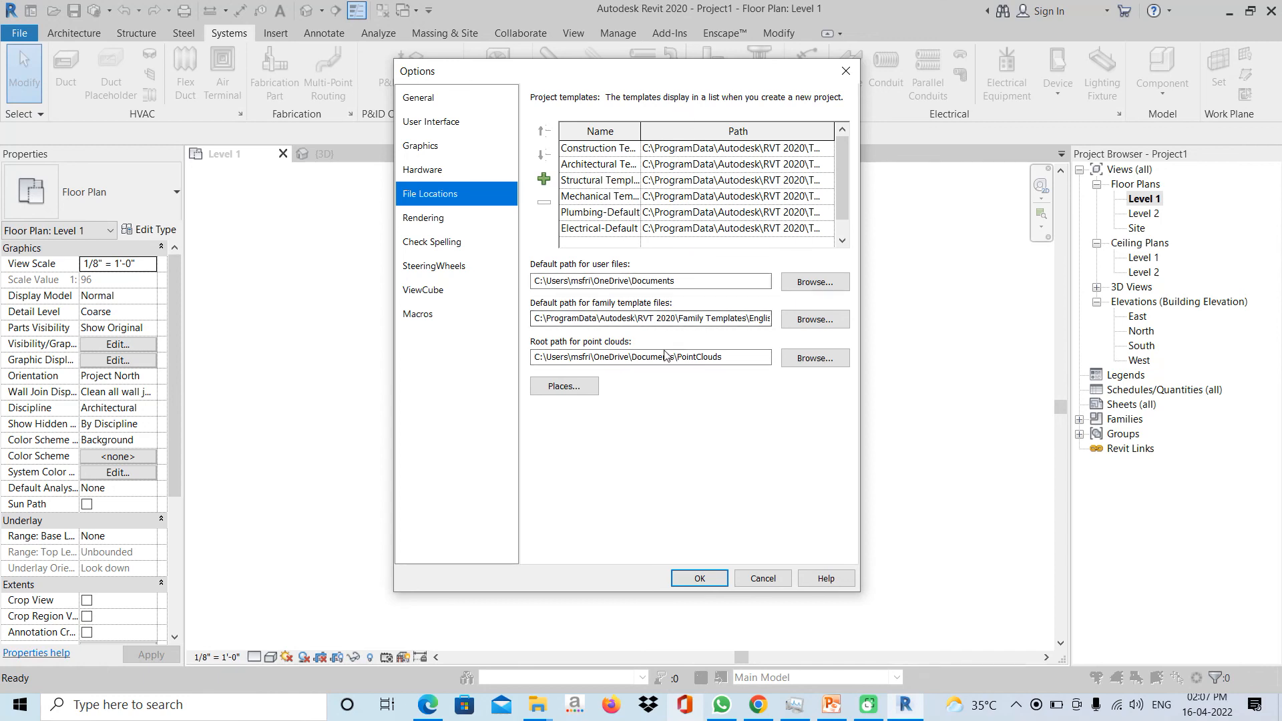
{"action": "left_click", "coordinate": [442, 147]}
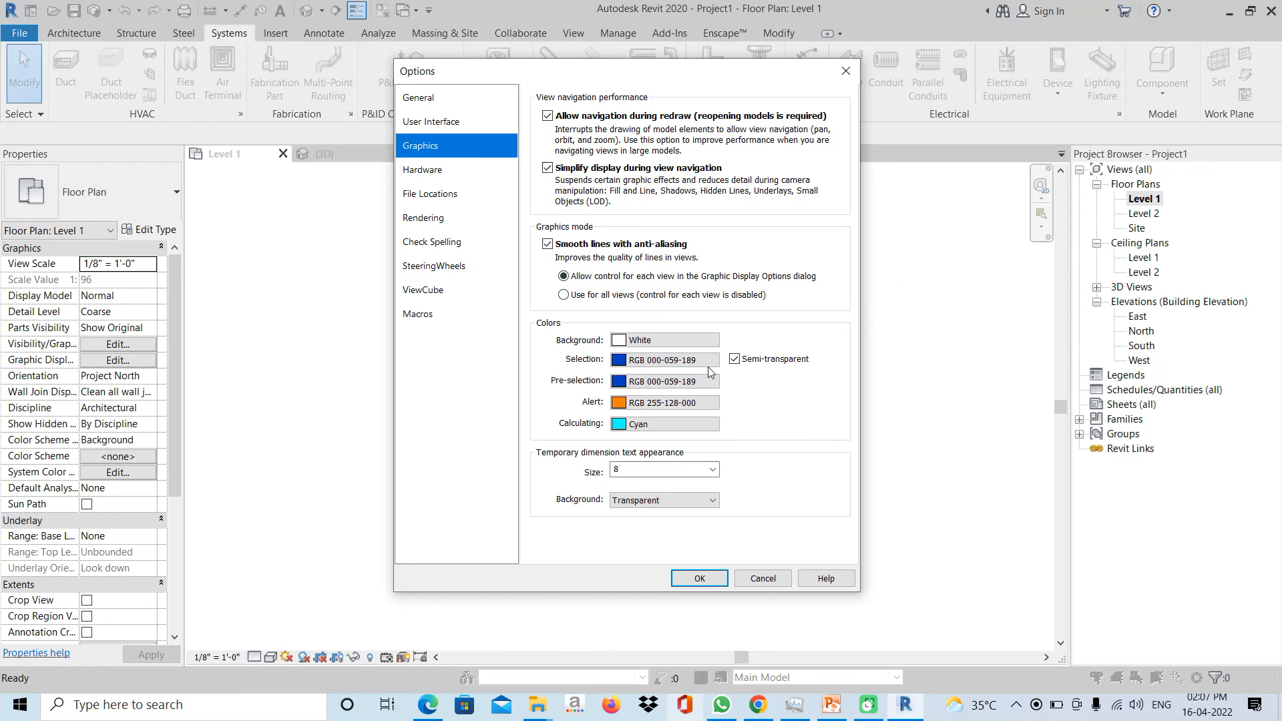
{"action": "left_click", "coordinate": [700, 342]}
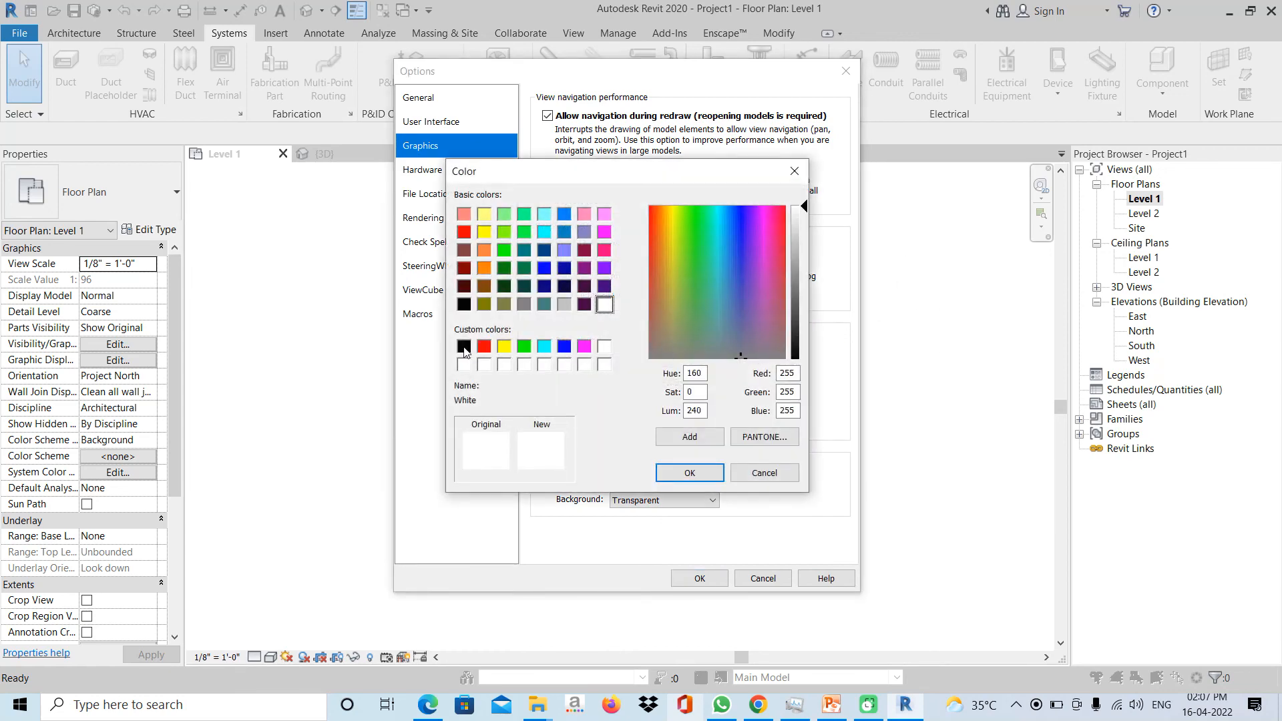
{"action": "left_click", "coordinate": [465, 347]}
{"action": "left_click", "coordinate": [689, 473]}
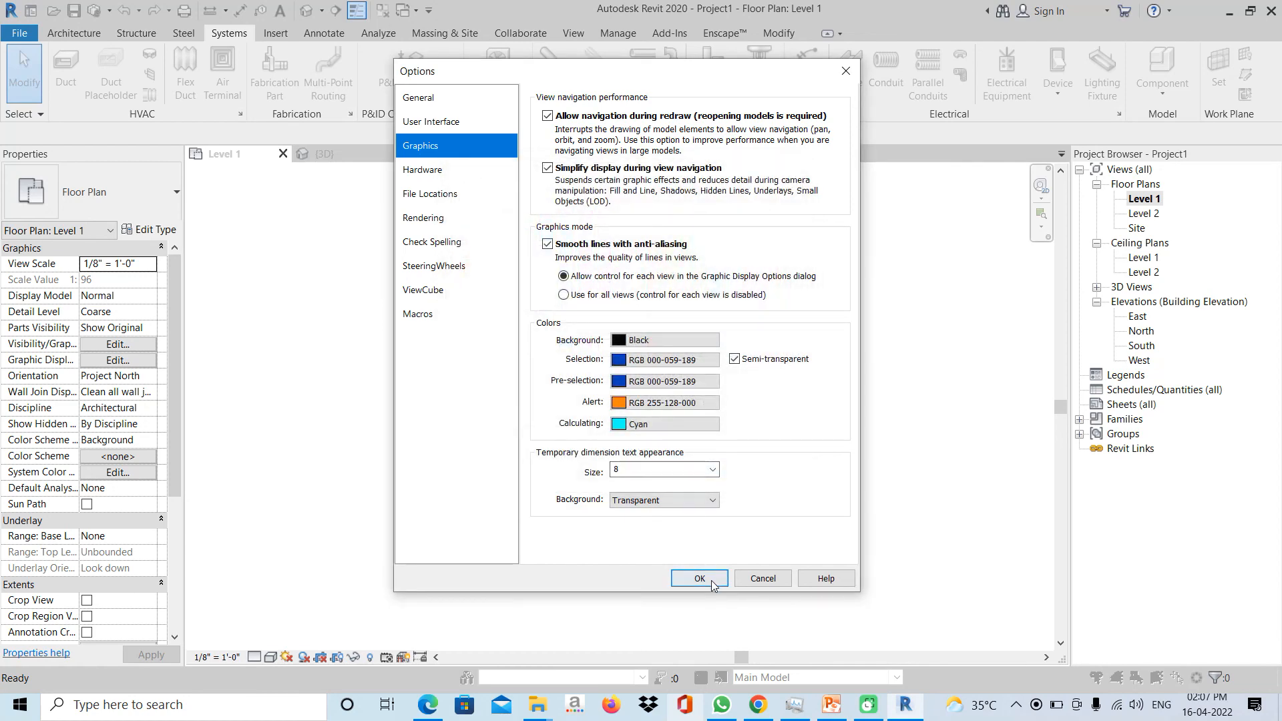
{"action": "left_click", "coordinate": [712, 580]}
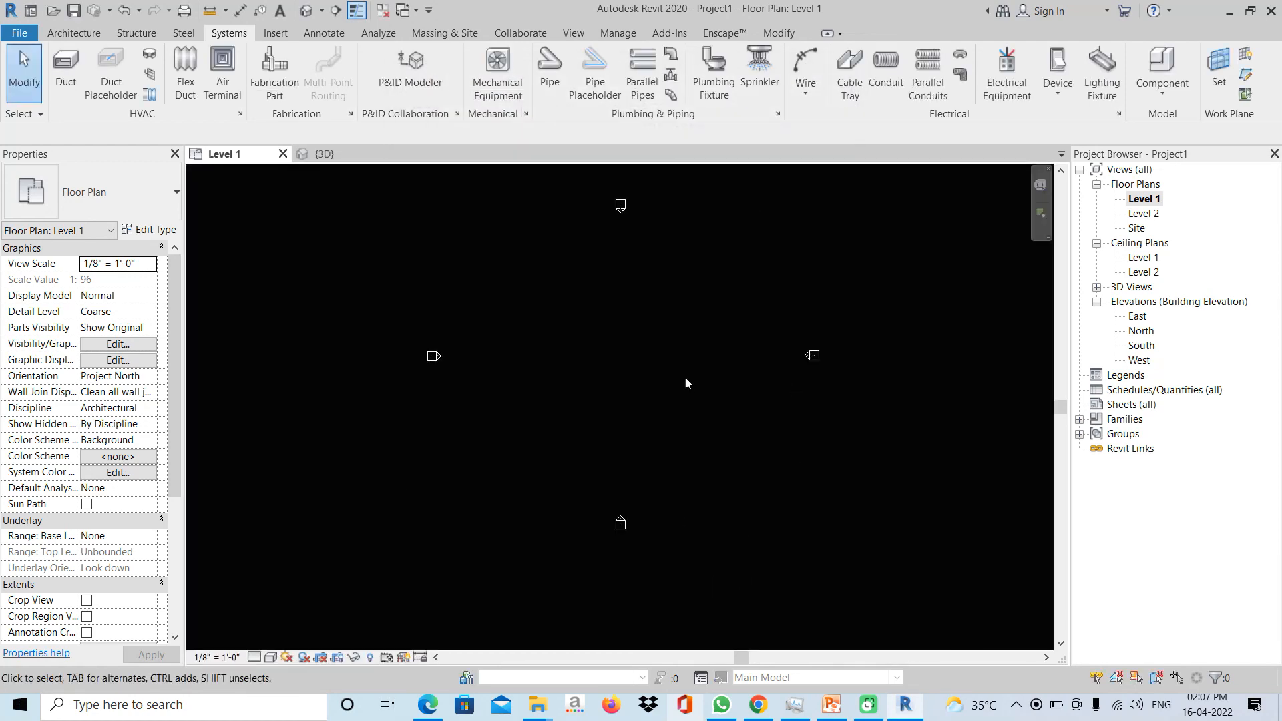
- Reopen the graphics options, set the background color to White and apply the change
{"action": "left_click", "coordinate": [20, 33]}
{"action": "left_click", "coordinate": [256, 455]}
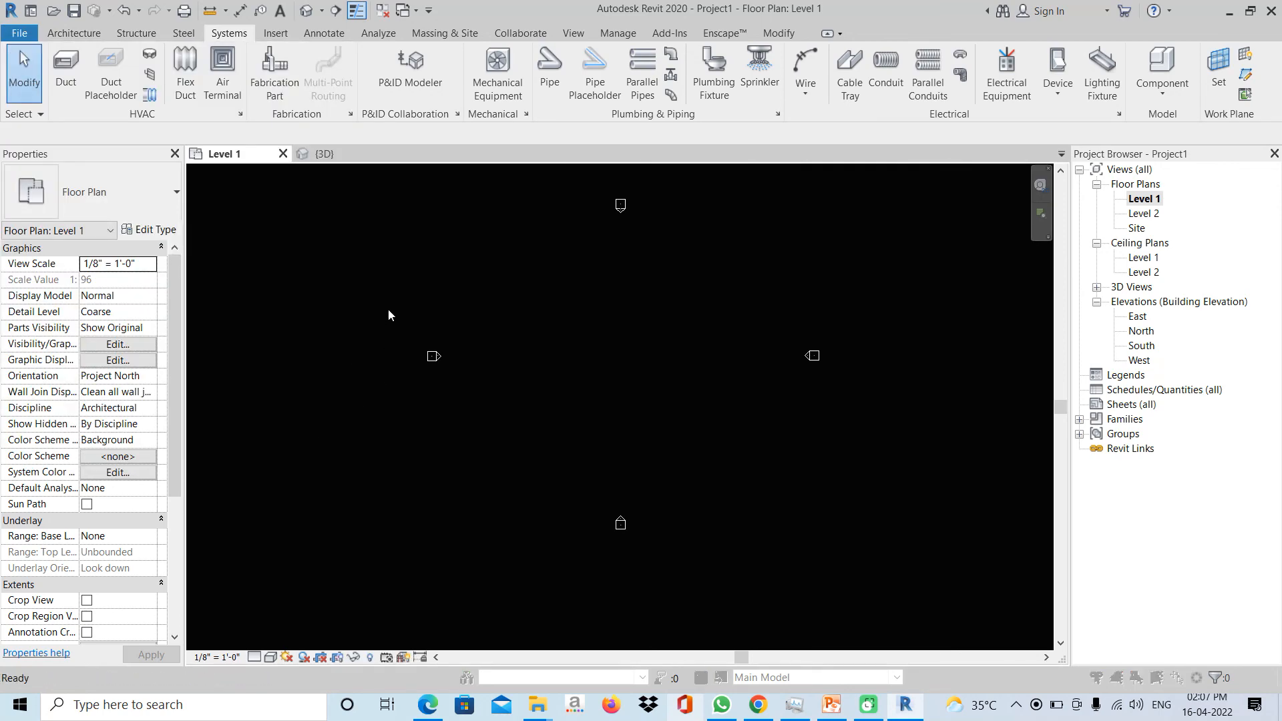
{"action": "left_click", "coordinate": [421, 145]}
{"action": "left_click", "coordinate": [646, 332]}
{"action": "left_click", "coordinate": [606, 348]}
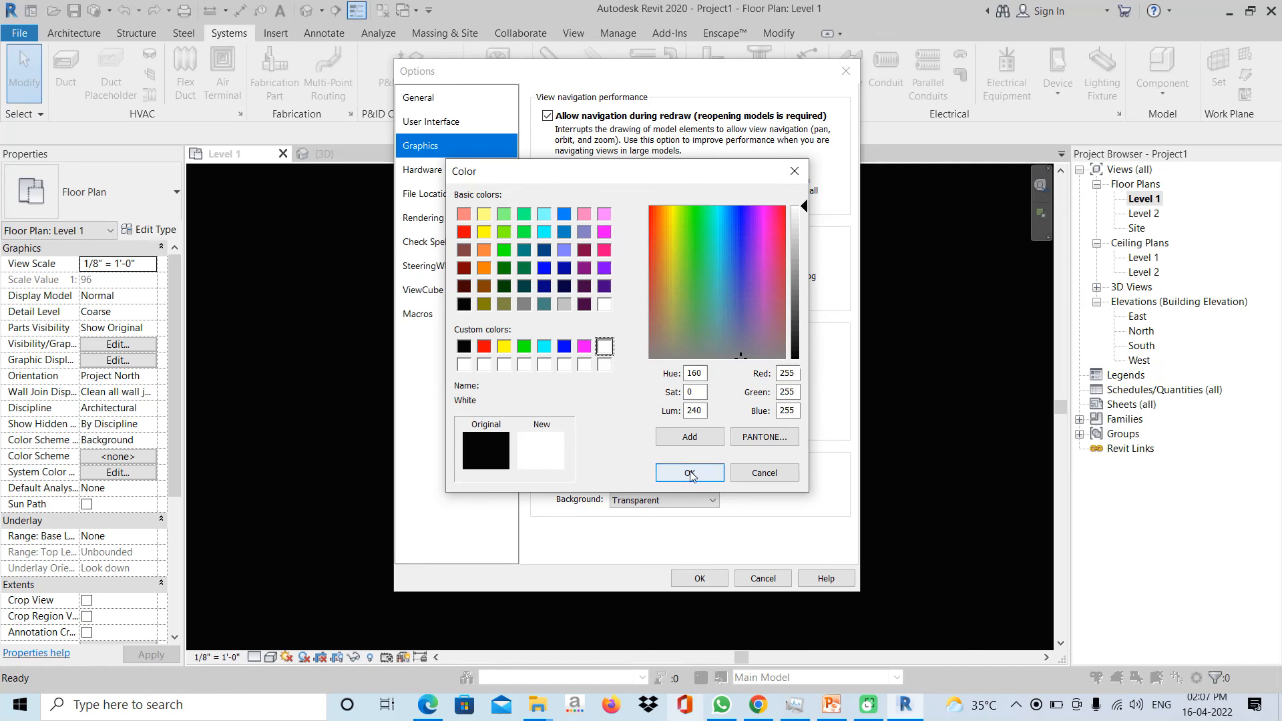
{"action": "left_click", "coordinate": [692, 473]}
{"action": "left_click", "coordinate": [698, 579]}
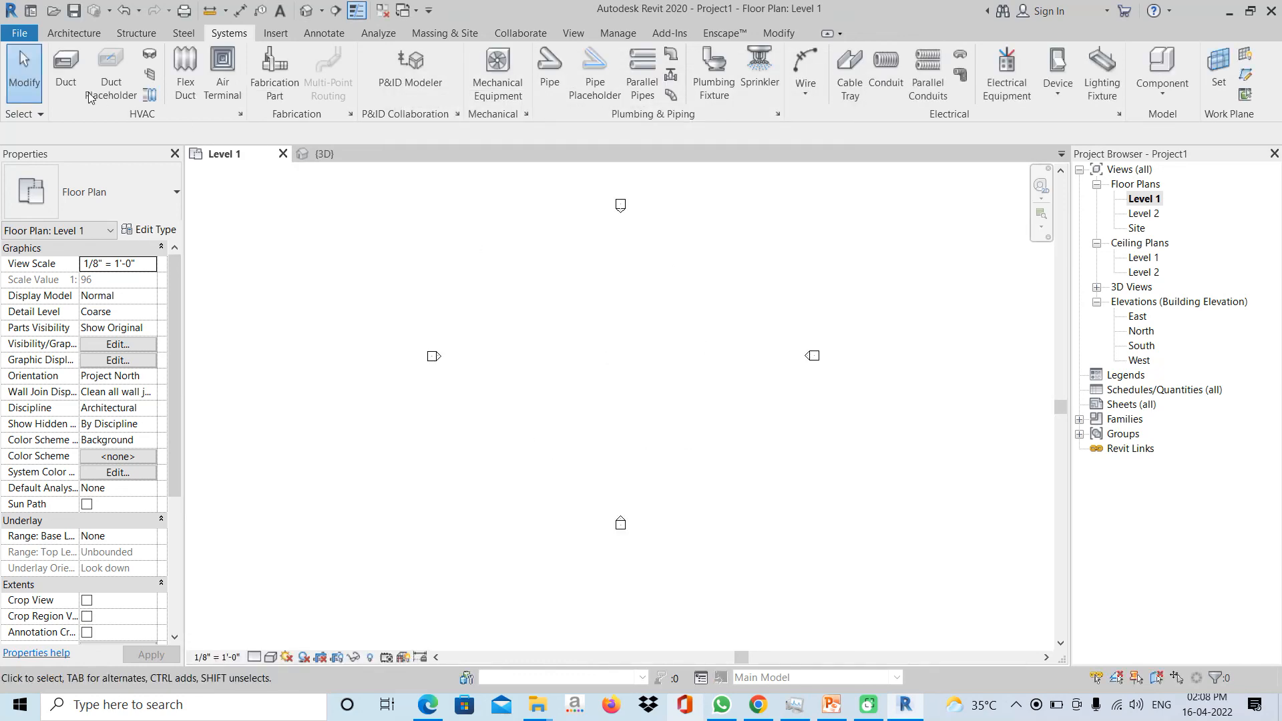
- Review the user interface and file location settings in the program options and close them without changes
{"action": "left_click", "coordinate": [19, 33]}
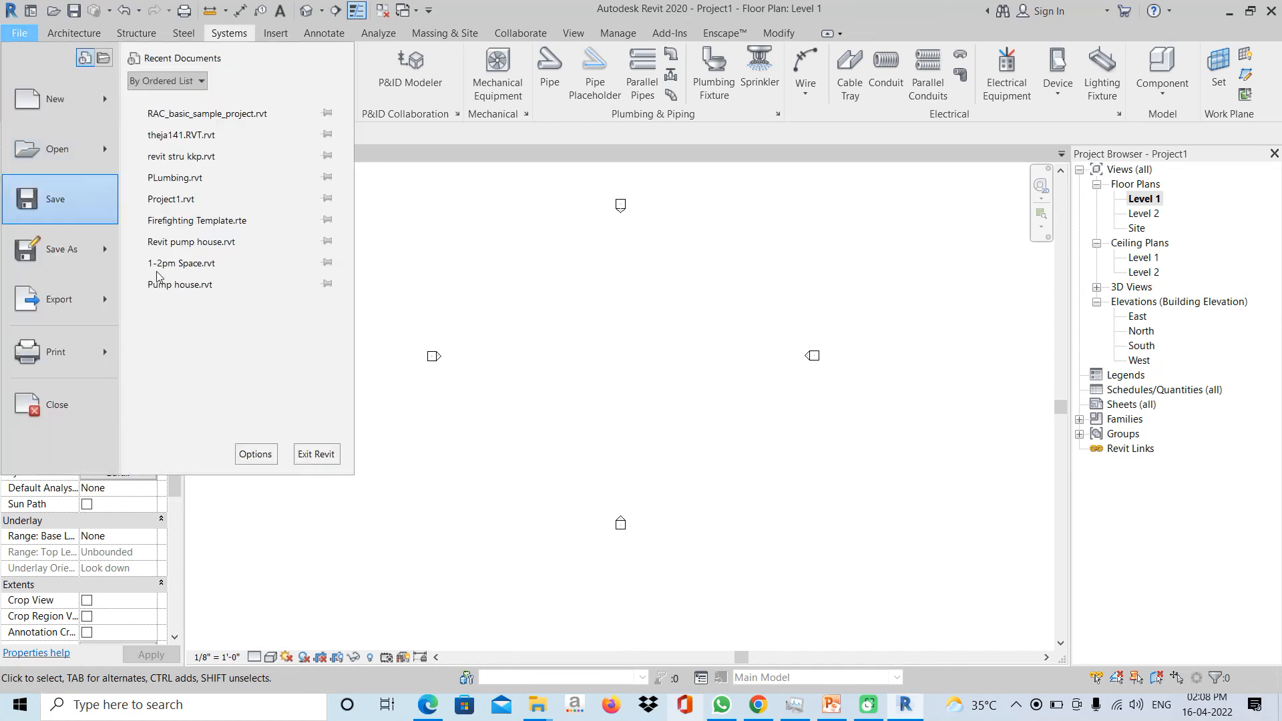
{"action": "left_click", "coordinate": [261, 462]}
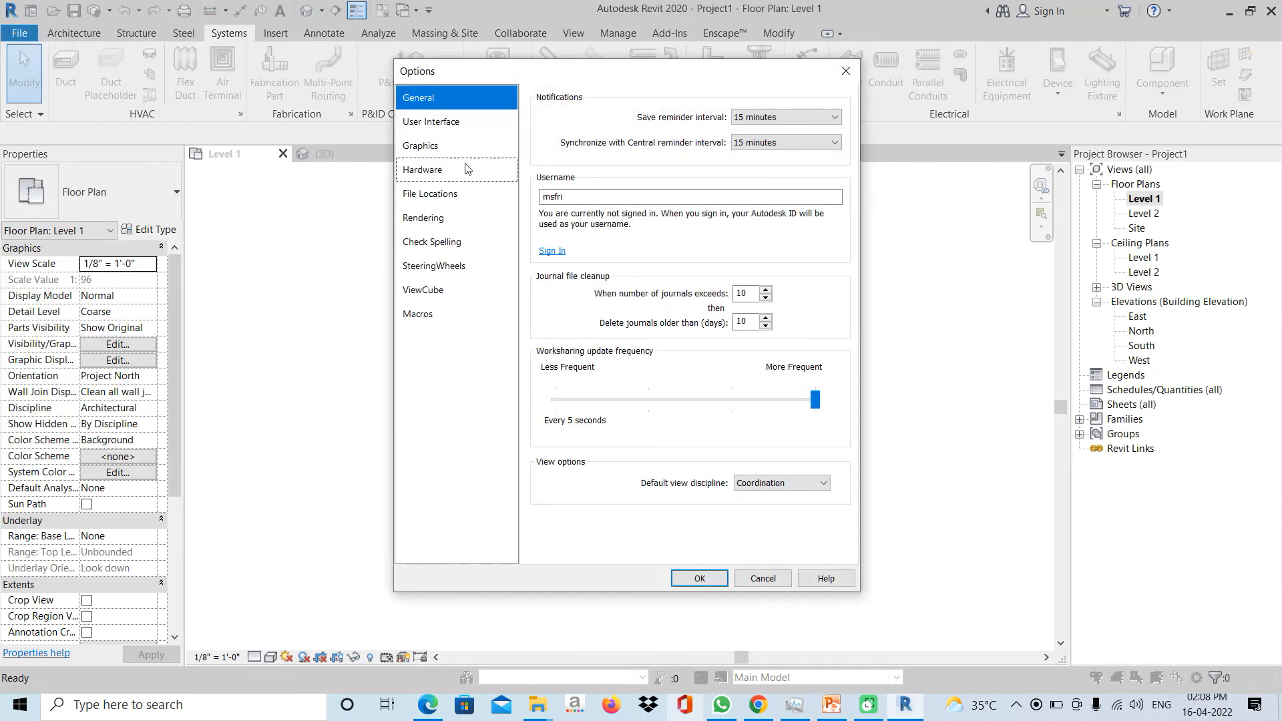
{"action": "left_click", "coordinate": [466, 122]}
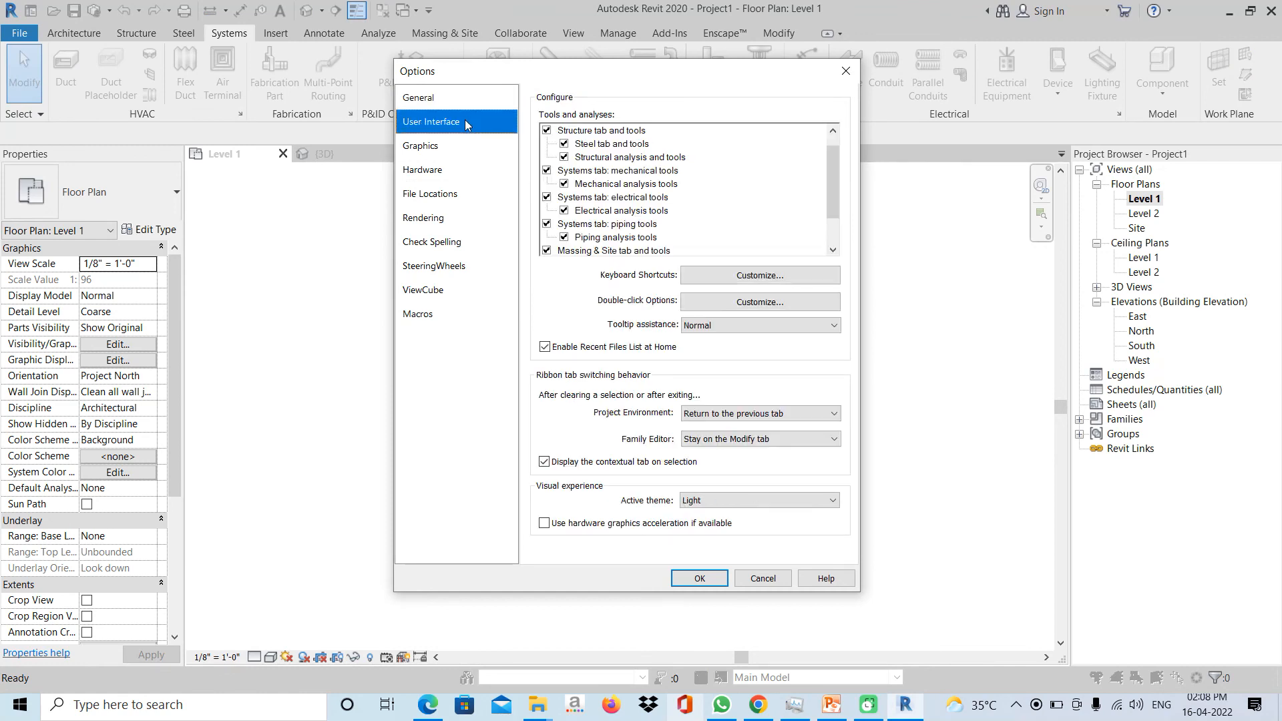
{"action": "left_click", "coordinate": [458, 197]}
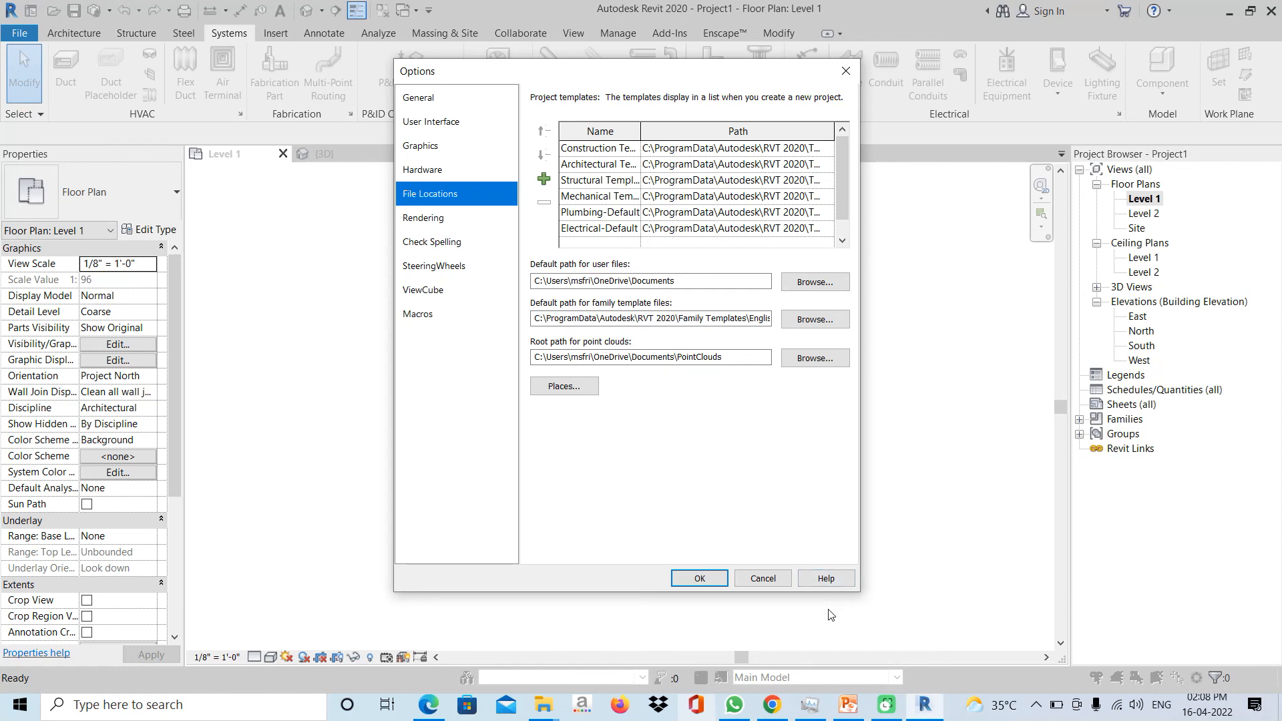
{"action": "left_click", "coordinate": [763, 579]}
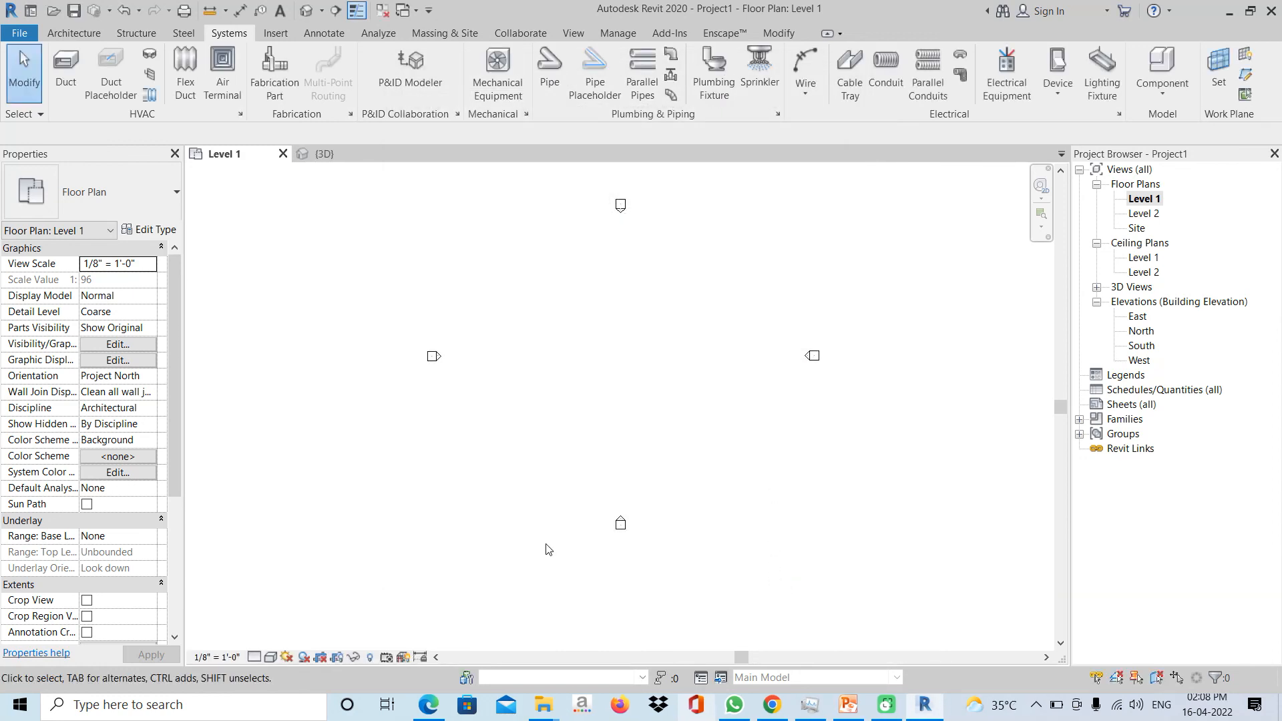
{"action": "scroll", "coordinate": [477, 333], "scroll_direction": "down", "scroll_amount": 3}
{"action": "scroll", "coordinate": [569, 340], "scroll_direction": "up", "scroll_amount": 2}
{"action": "middle_click_drag", "start_coordinate": [602, 350], "coordinate": [617, 355]}
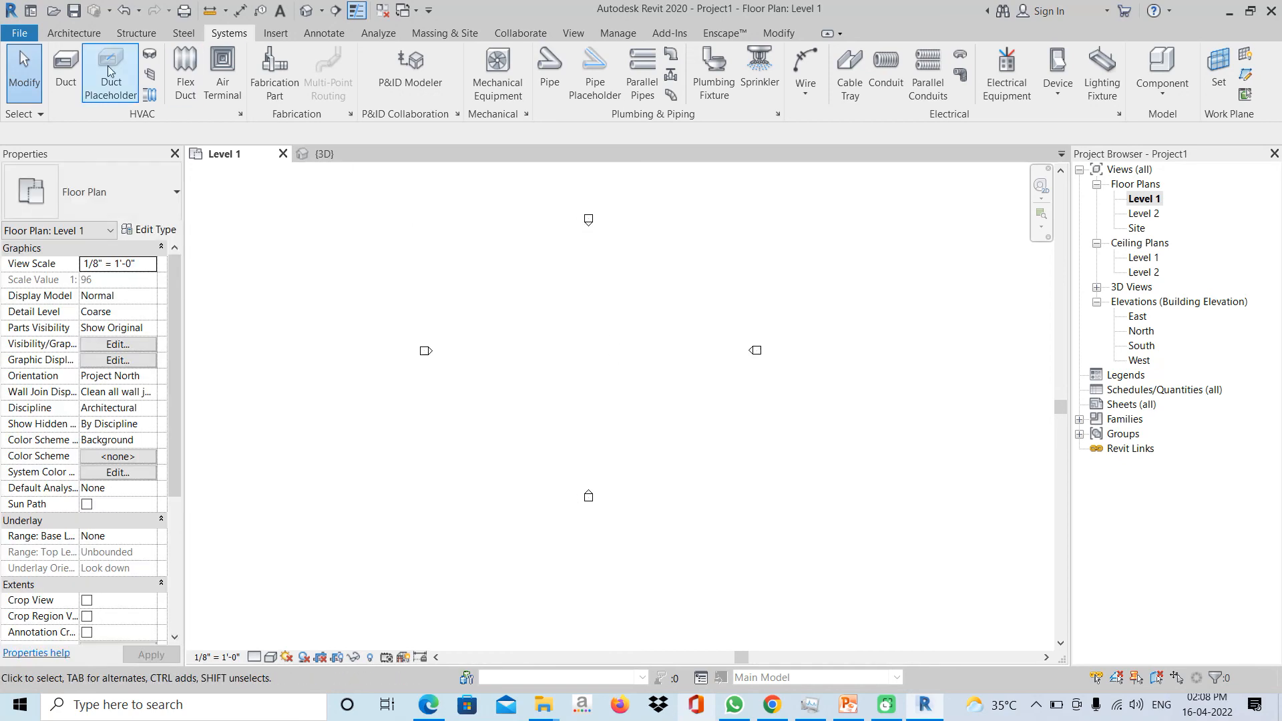